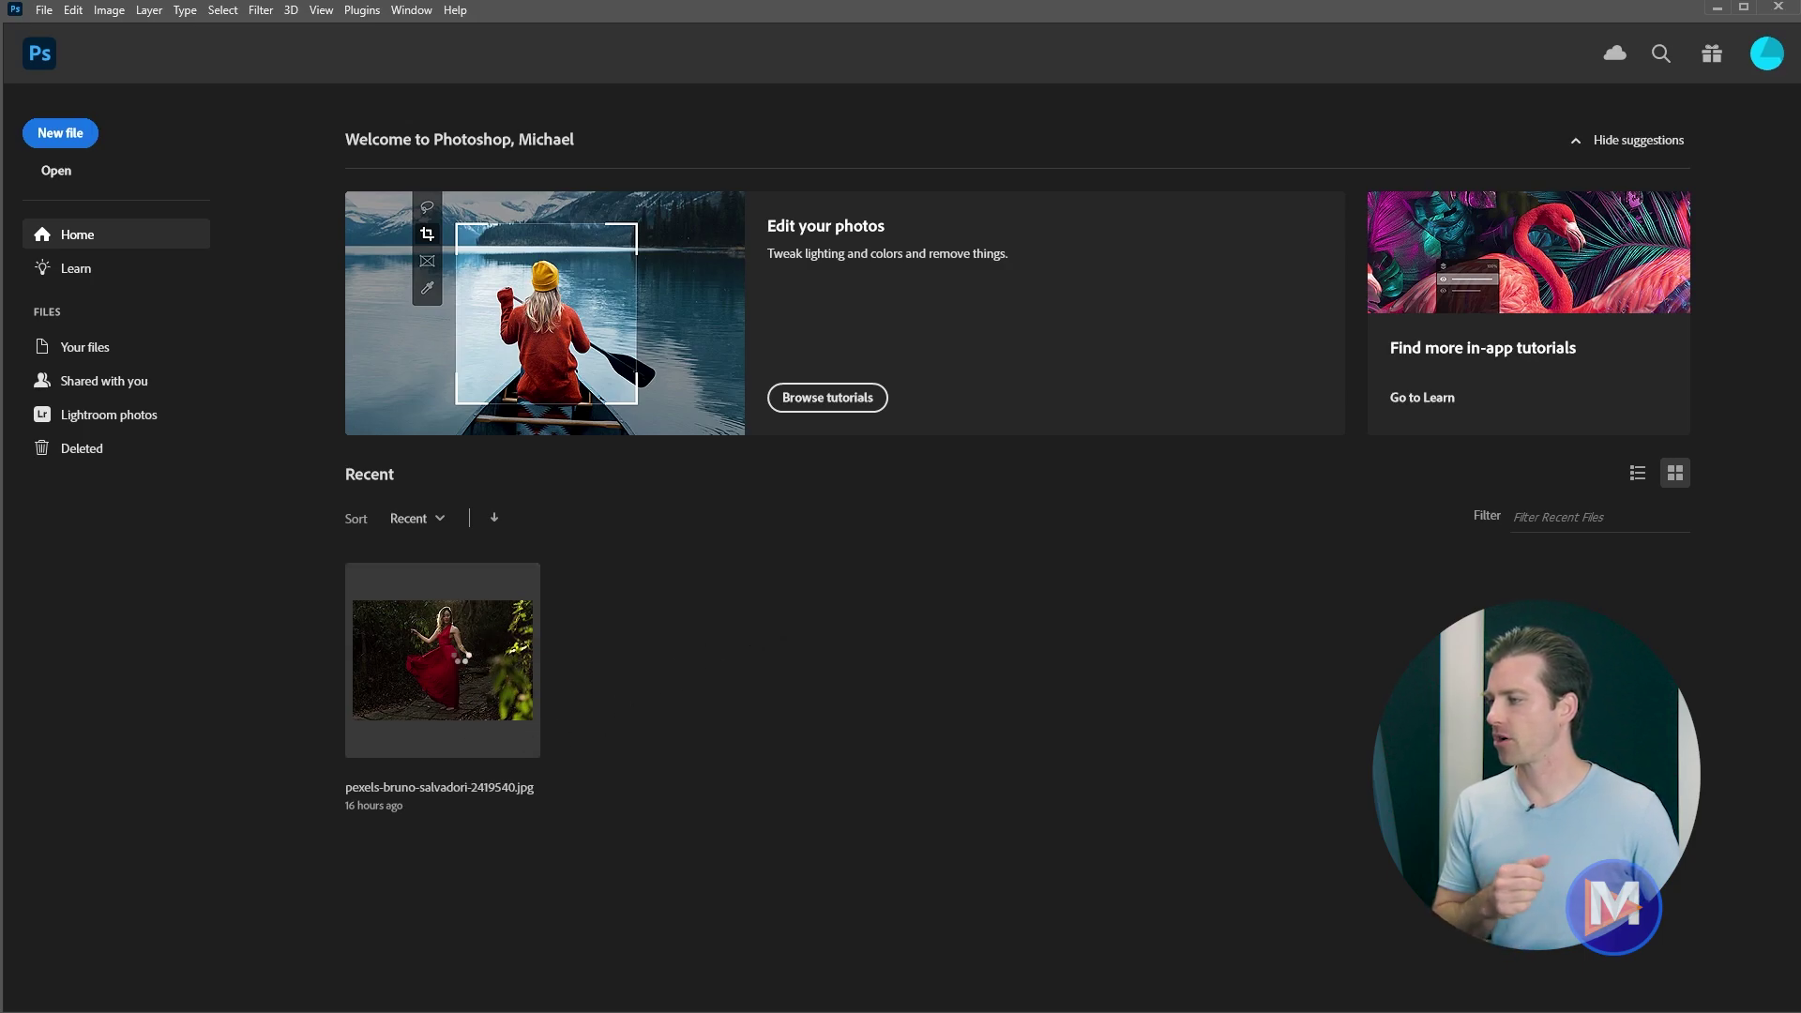
- Open the recent Pexels photo of the woman in the red dress and unlock its background layer
{"action": "left_click", "coordinate": [460, 657]}
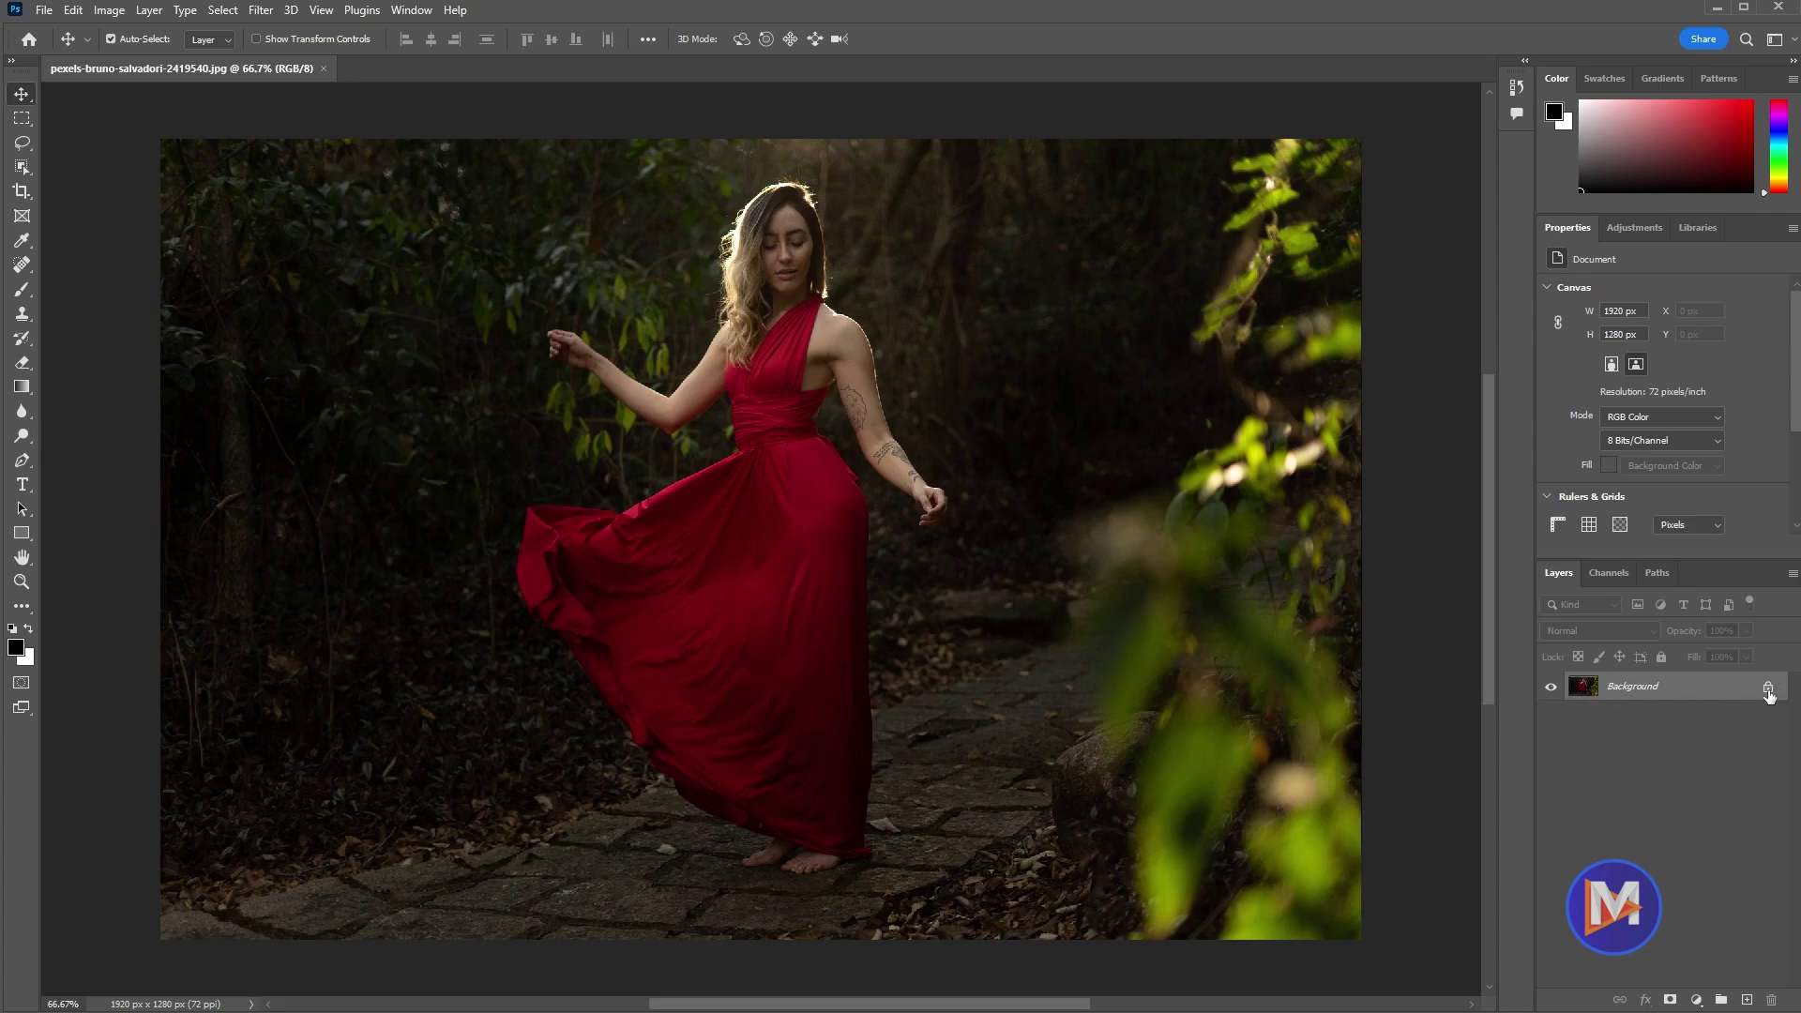
{"action": "left_click", "coordinate": [1769, 689]}
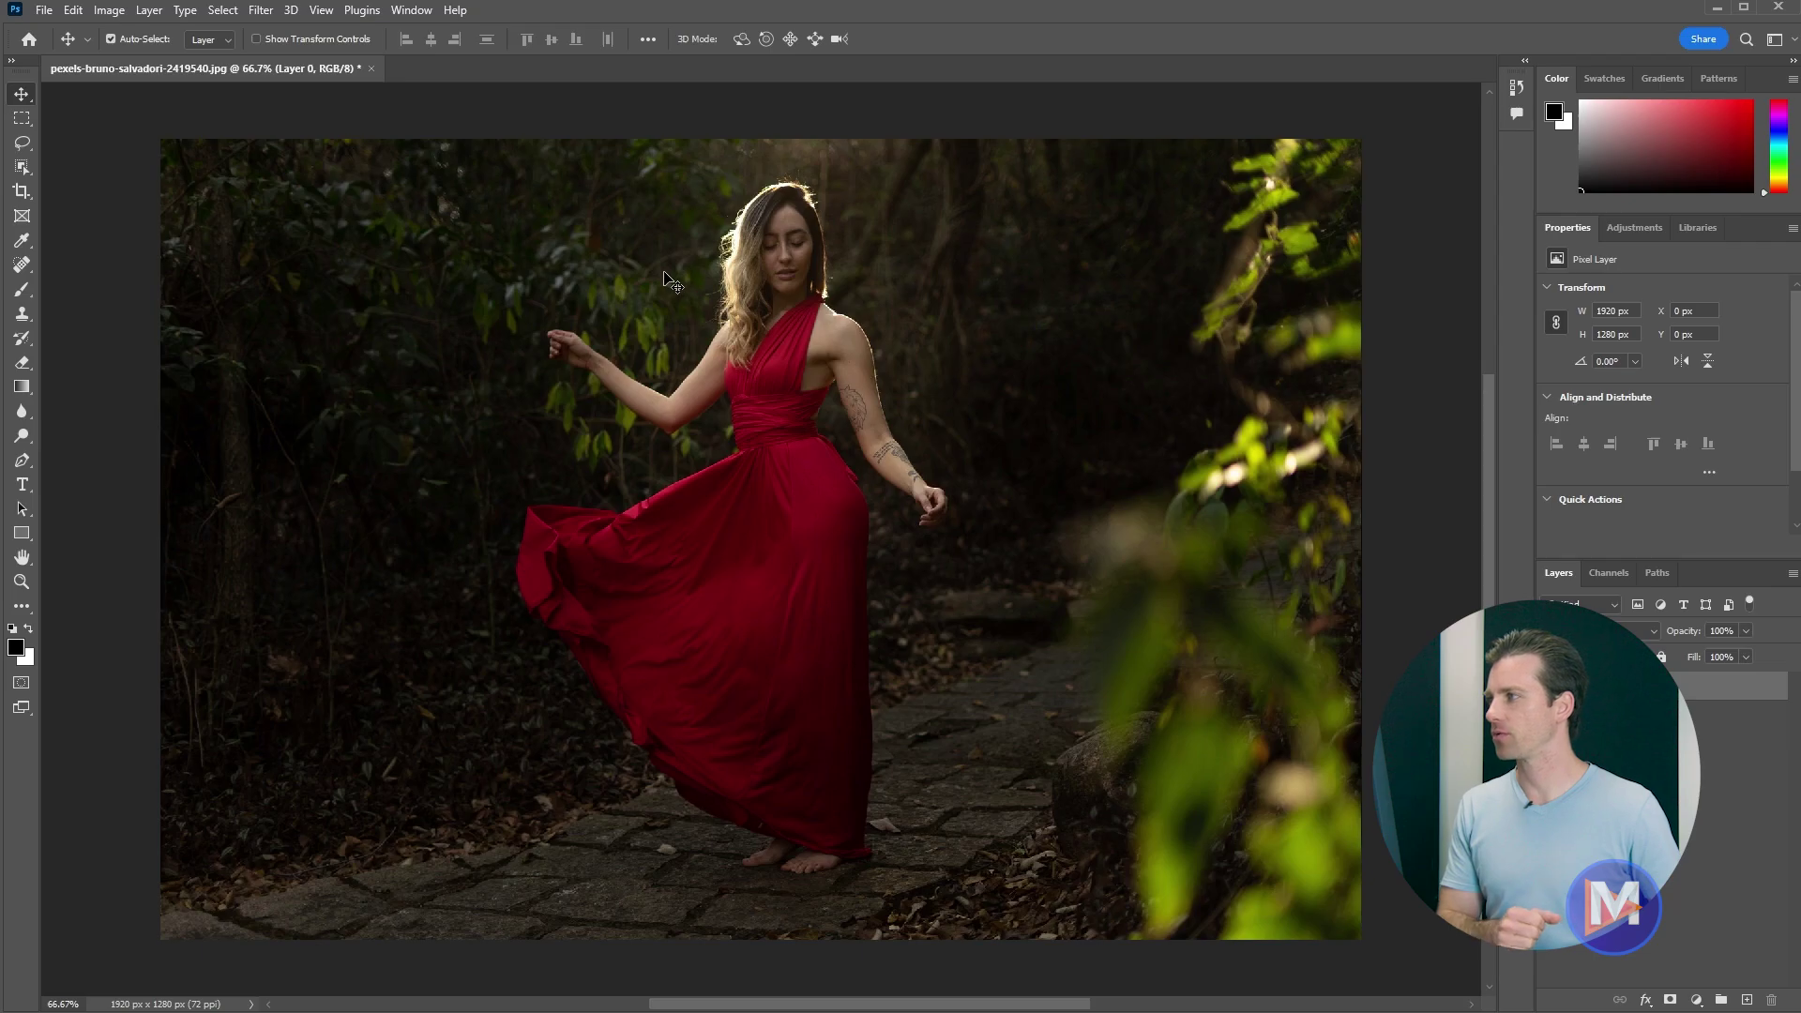
- Free-transform the photo layer, scaling it down from its upper-left corner to about 97.6% and rotating it freehand
{"action": "left_click", "coordinate": [74, 13]}
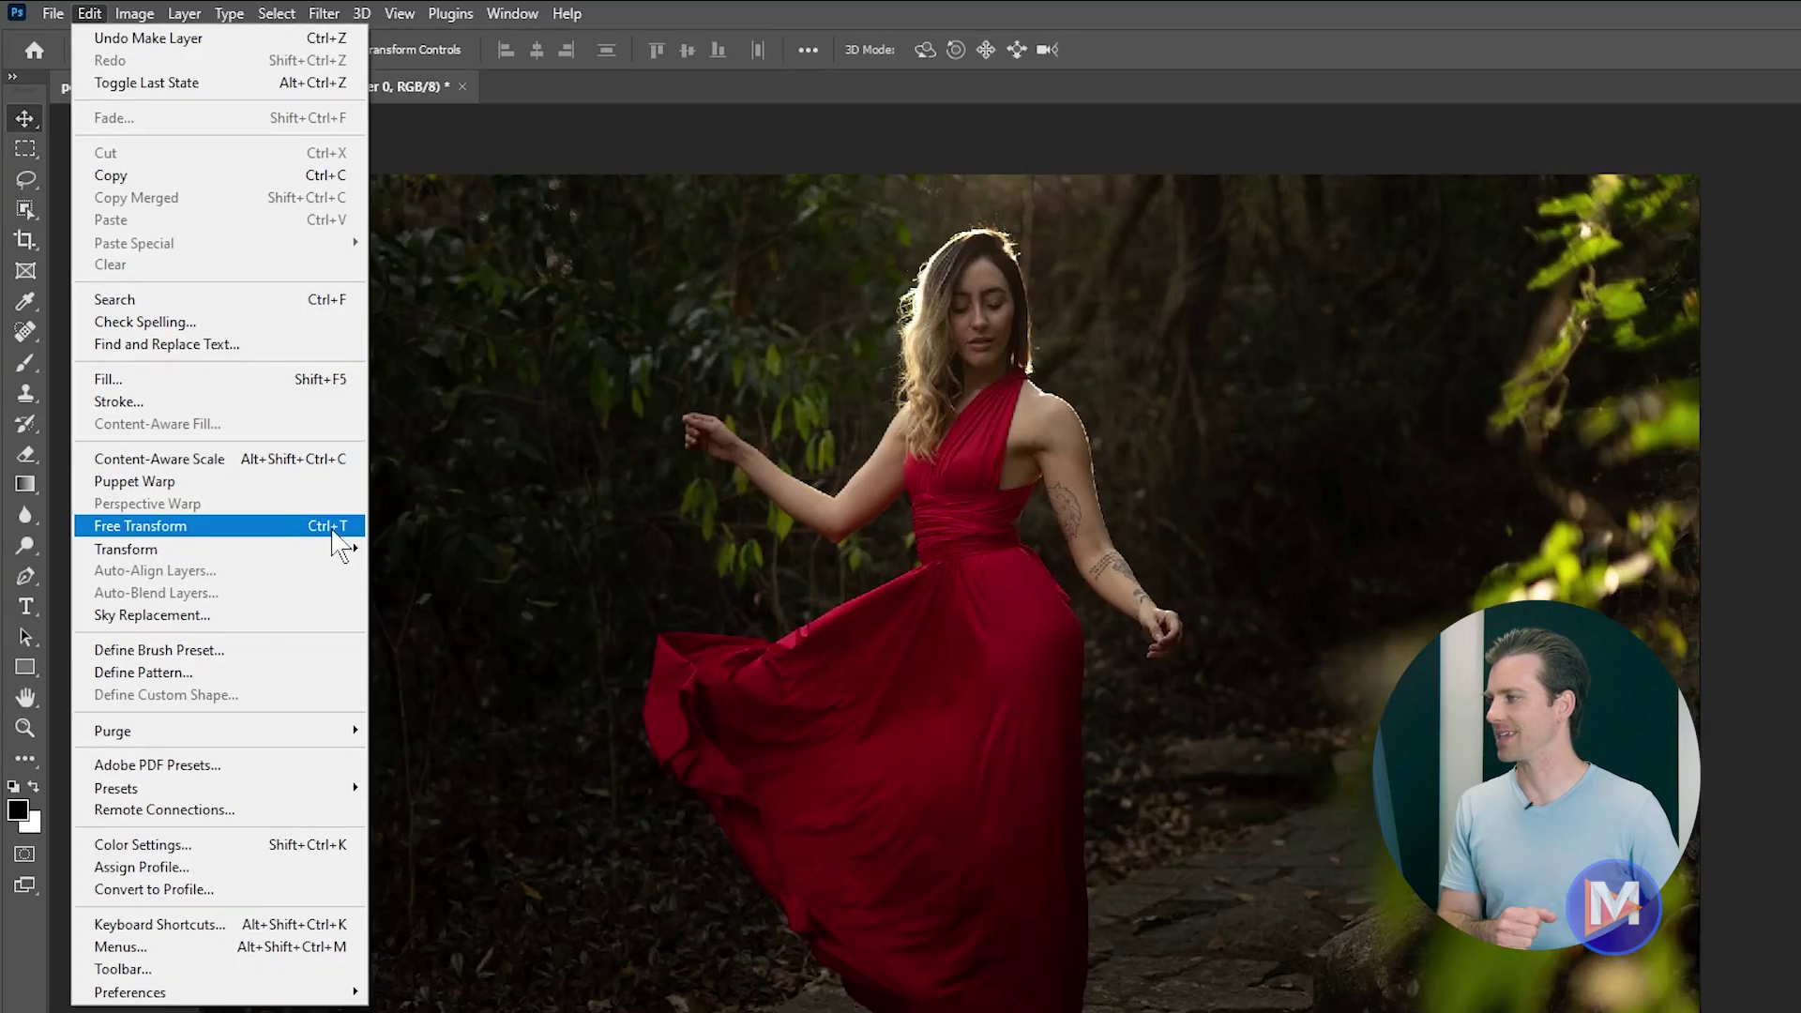
{"action": "left_click", "coordinate": [301, 528]}
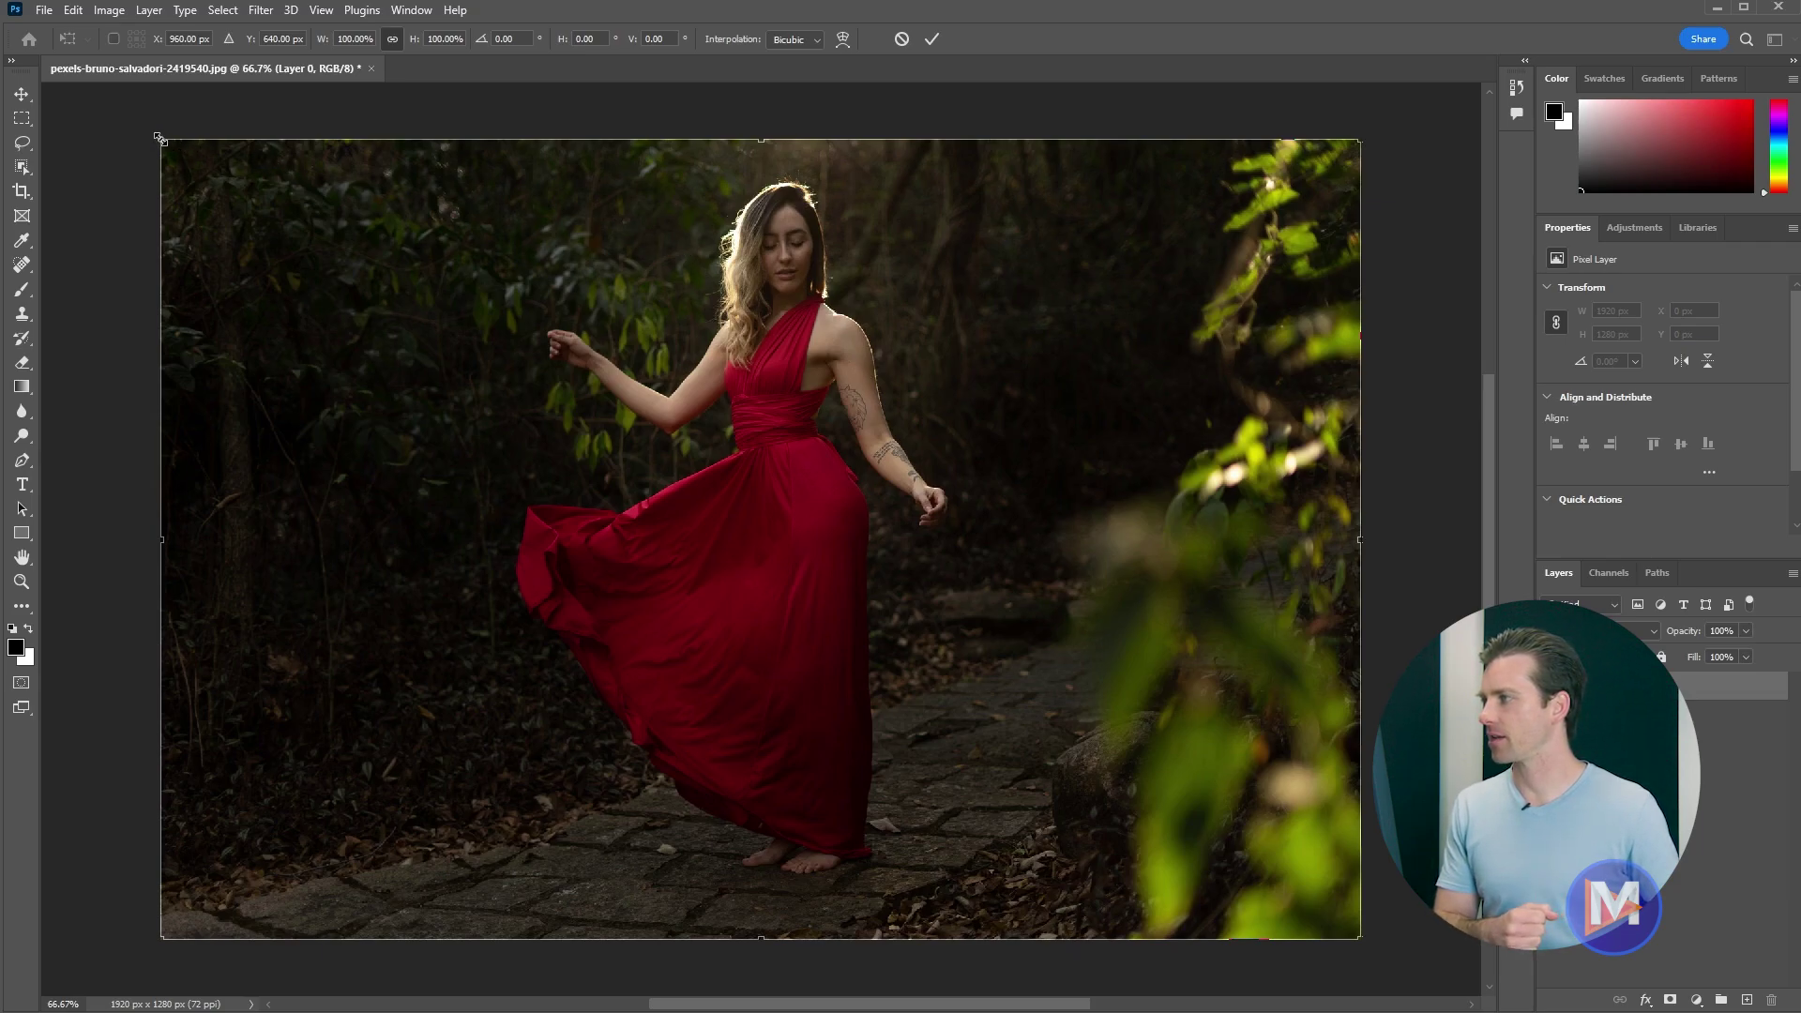
{"action": "mouse_move", "coordinate": [160, 139]}
{"action": "left_mouse_down"}
{"action": "mouse_move", "coordinate": [240, 188]}
{"action": "mouse_move", "coordinate": [640, 310]}
{"action": "mouse_move", "coordinate": [225, 187]}
{"action": "mouse_move", "coordinate": [152, 135]}
{"action": "mouse_move", "coordinate": [750, 450]}
{"action": "mouse_move", "coordinate": [742, 422]}
{"action": "mouse_move", "coordinate": [547, 362]}
{"action": "mouse_move", "coordinate": [184, 162]}
{"action": "left_mouse_up"}
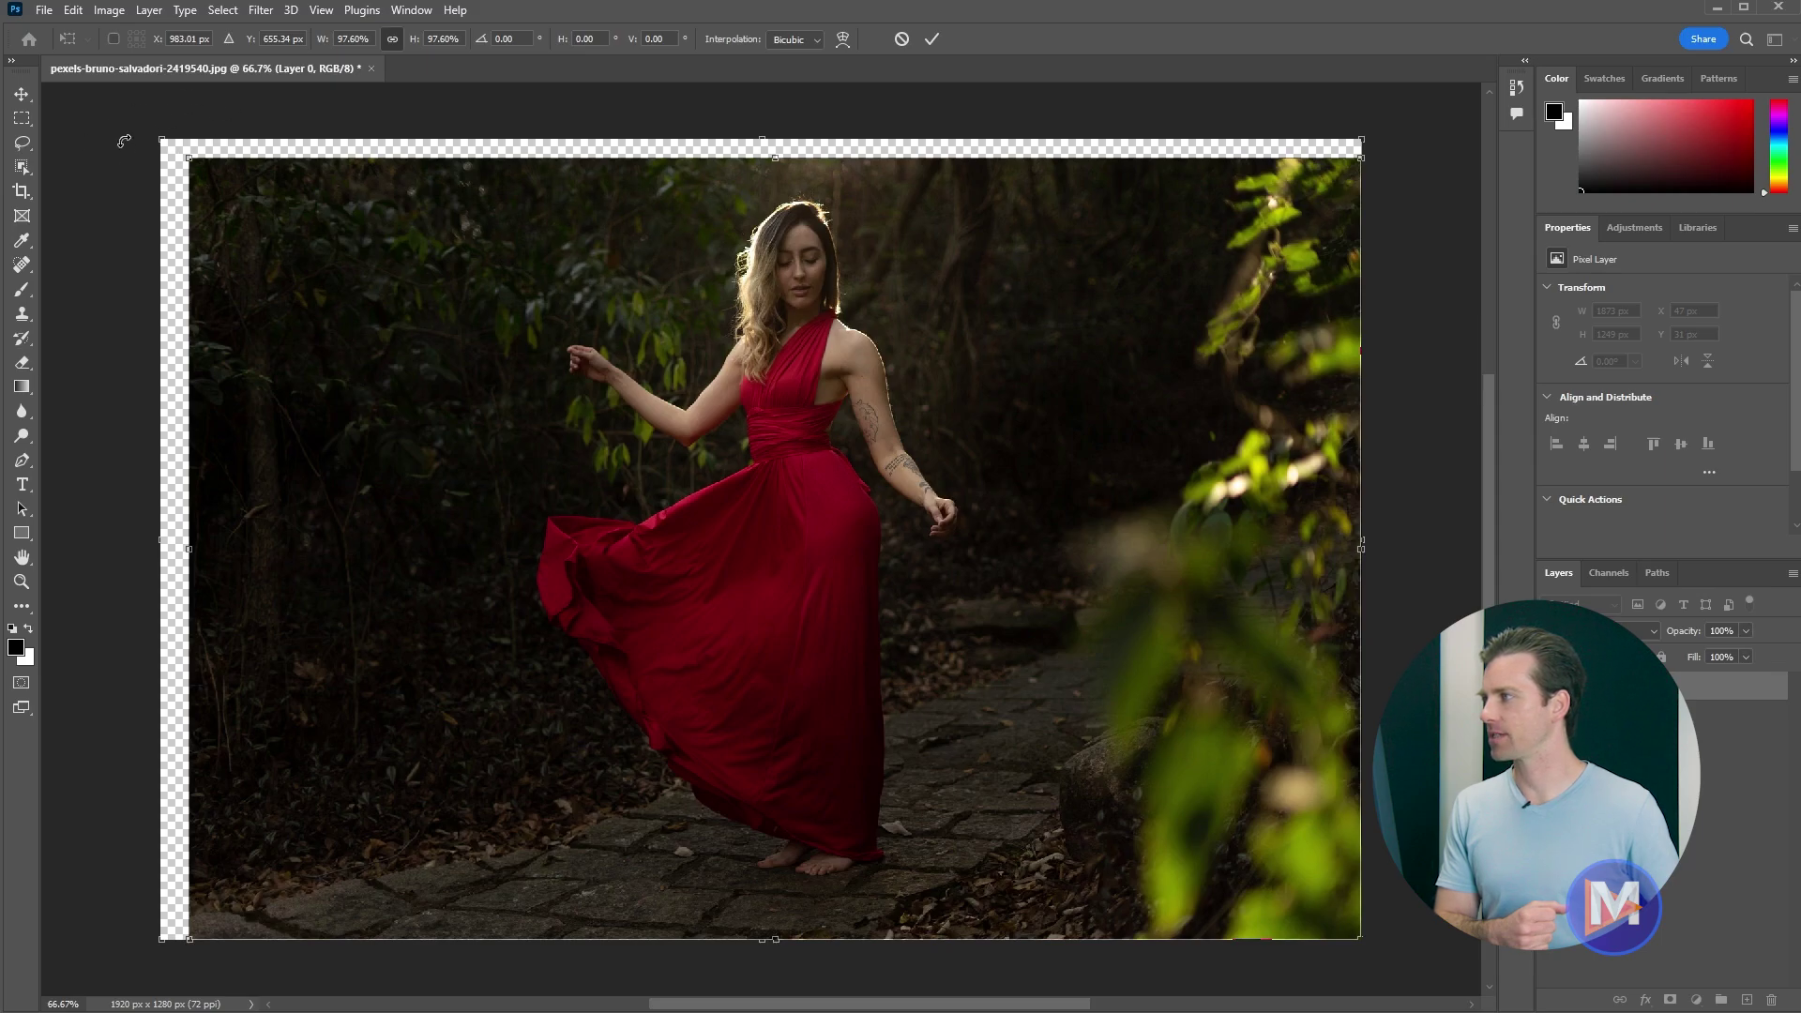
{"action": "left_click_drag", "start_coordinate": [176, 138], "coordinate": [253, 190]}
- Reposition the rotated photo within the canvas during the transform, and cancel the whole transform
{"action": "left_click_drag", "start_coordinate": [695, 507], "coordinate": [727, 555]}
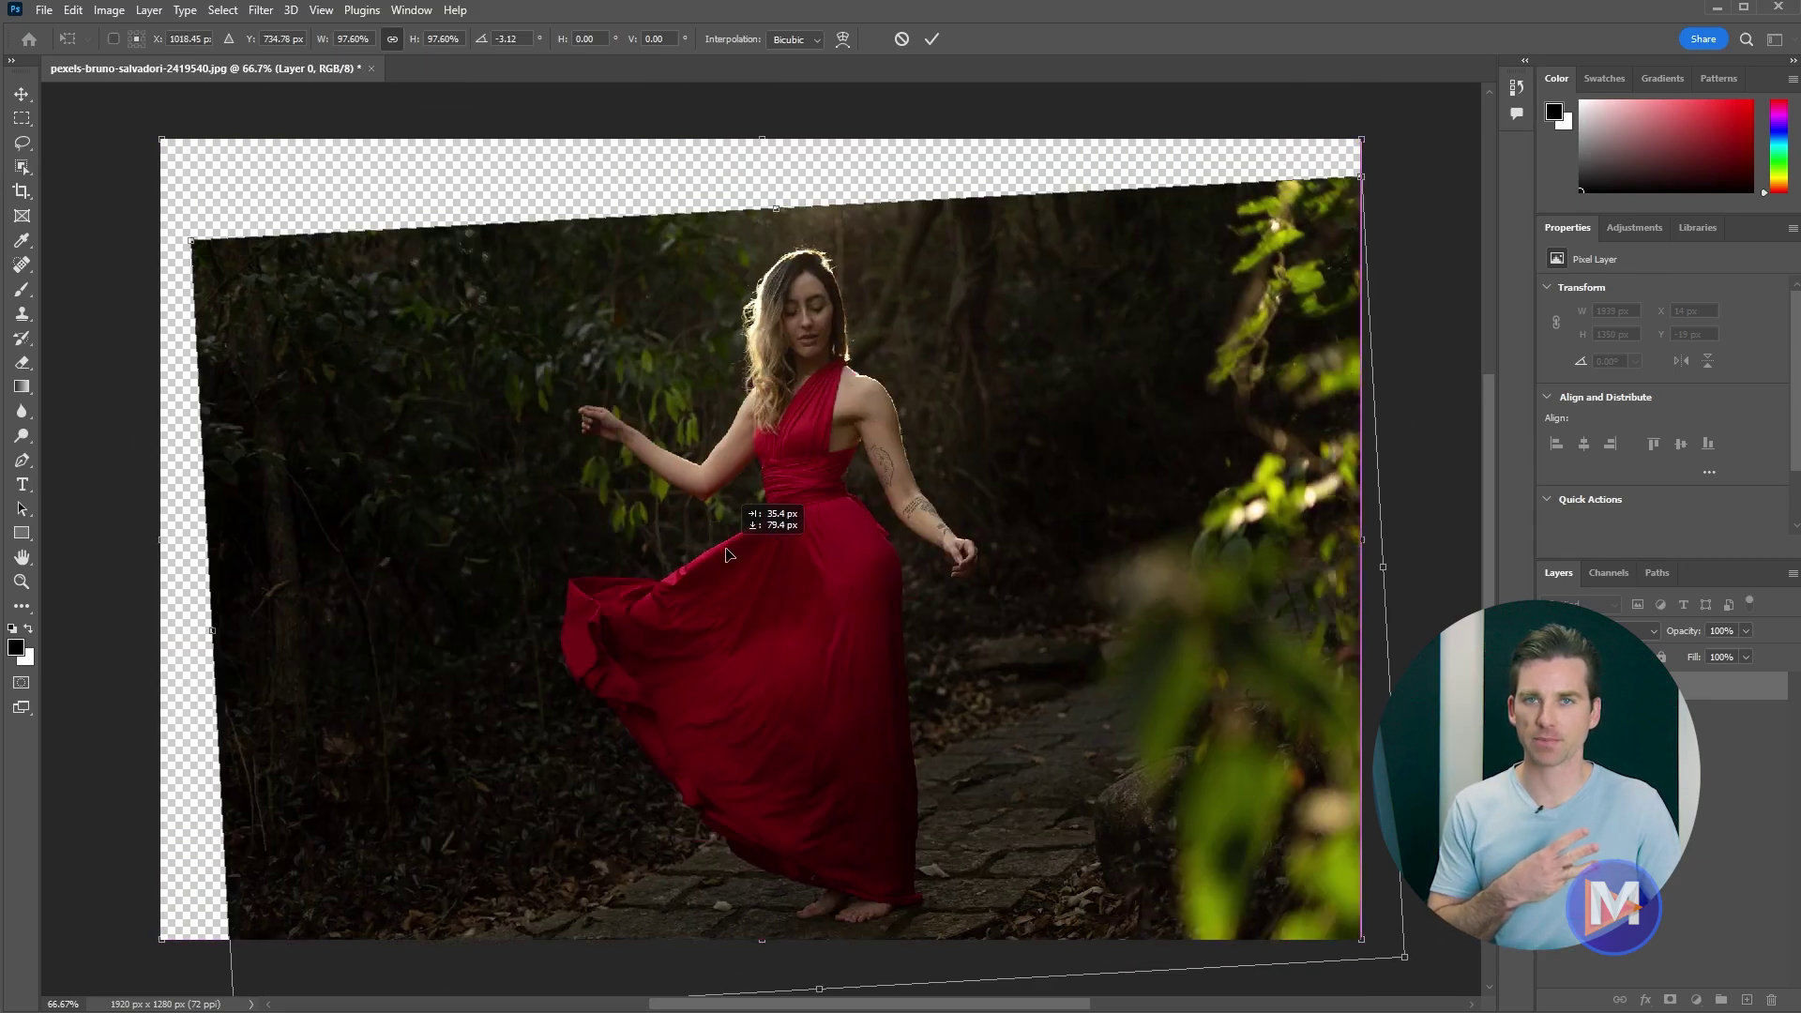
{"action": "left_click_drag", "start_coordinate": [732, 514], "coordinate": [690, 499]}
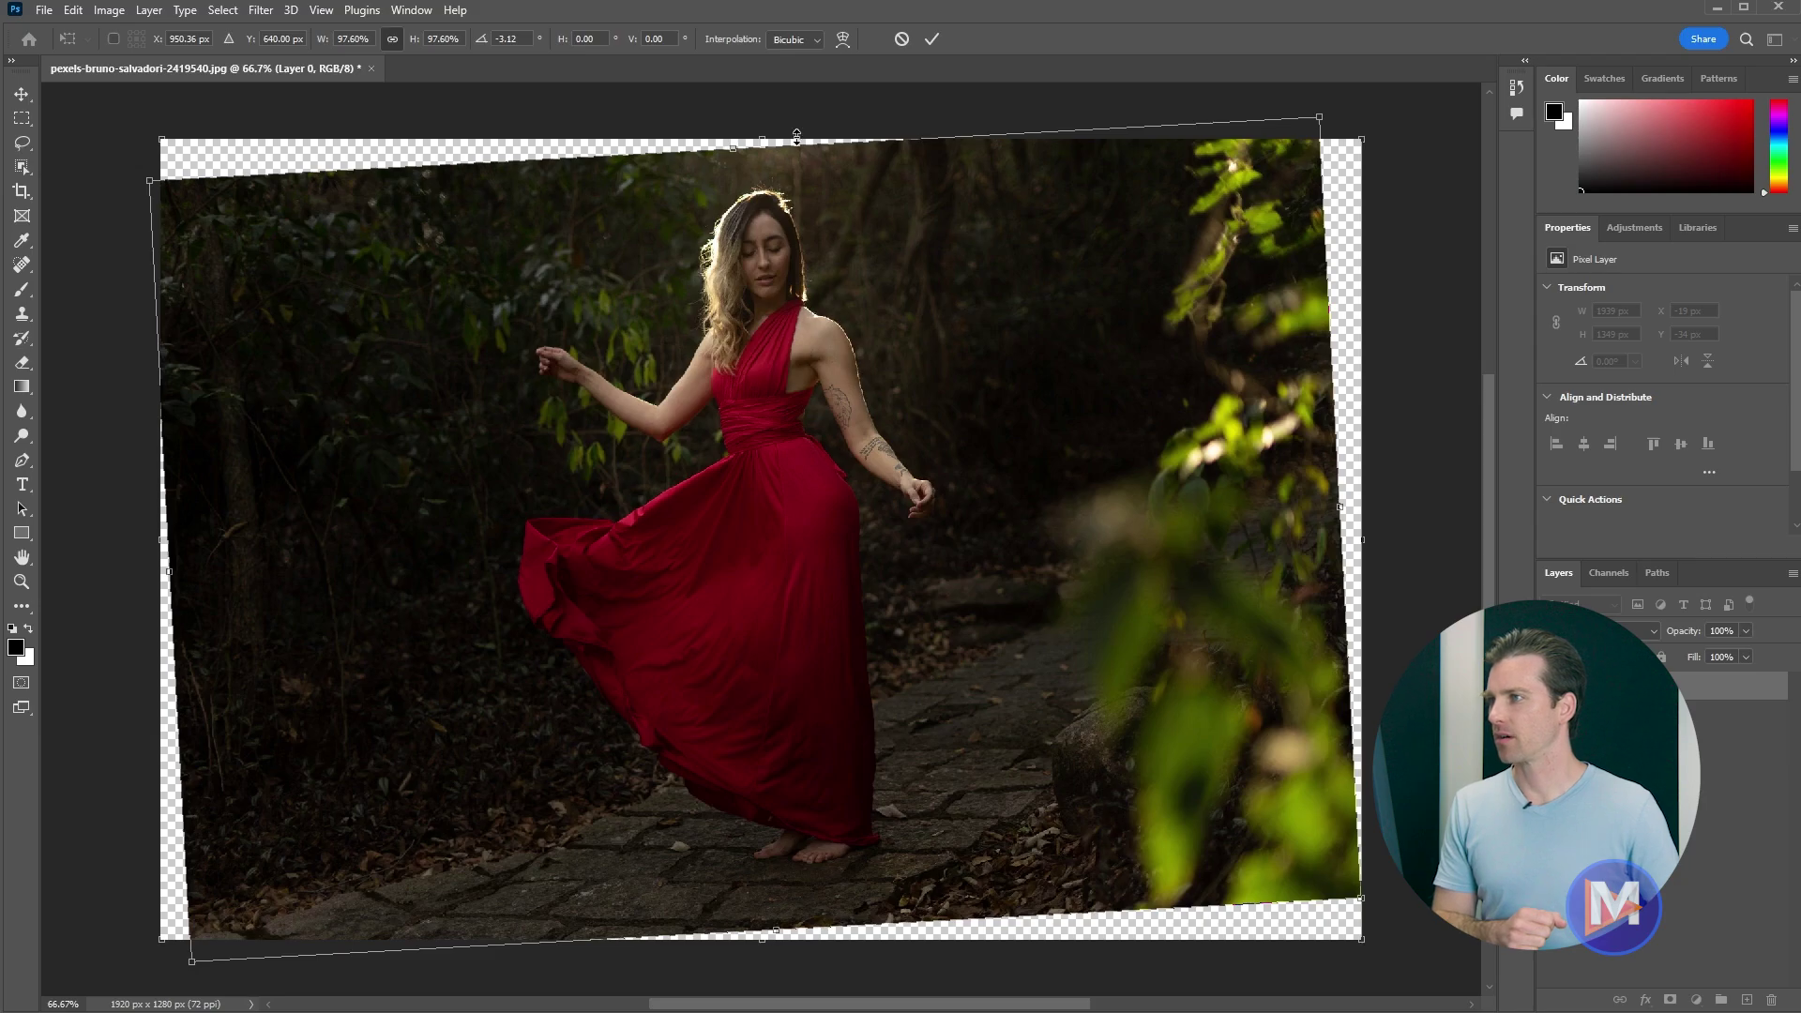
{"action": "left_click", "coordinate": [903, 40]}
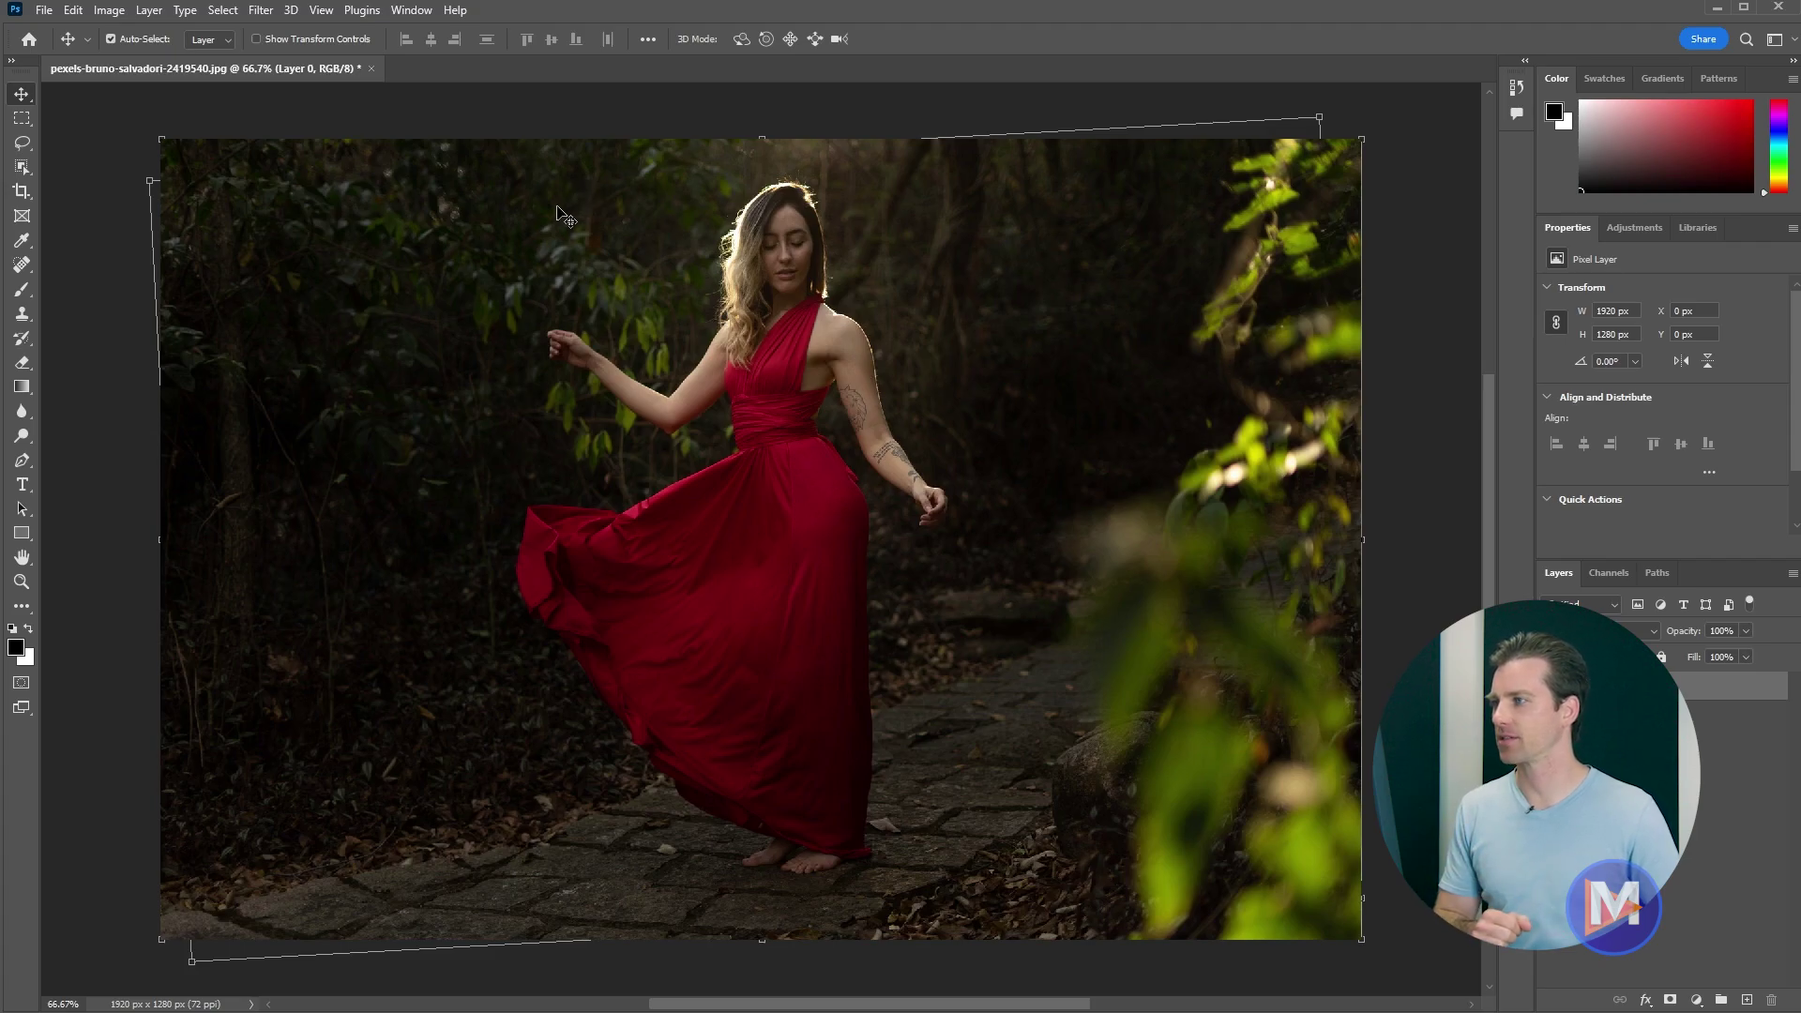
- Free-transform the photo layer with linked width and height of 50% and a rotation of 15°
{"action": "key", "text": "ctrl+t"}
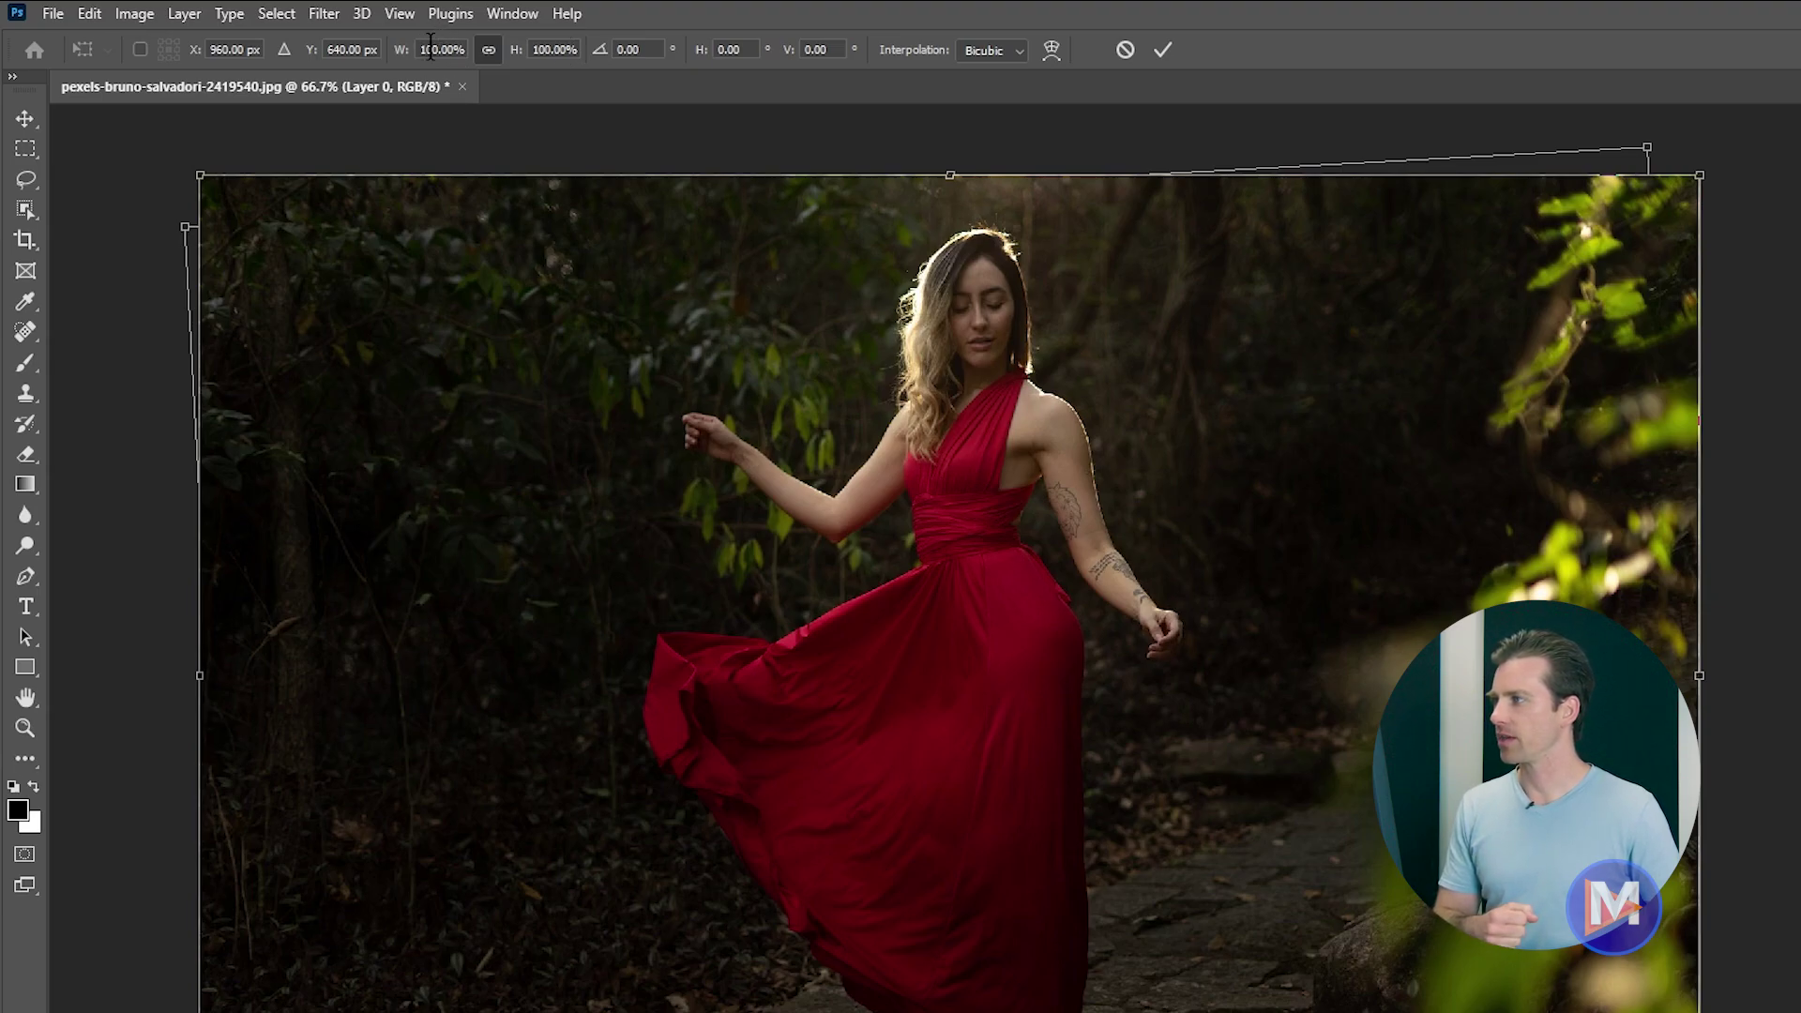
{"action": "type", "text": "50"}
{"action": "key", "text": "Return"}
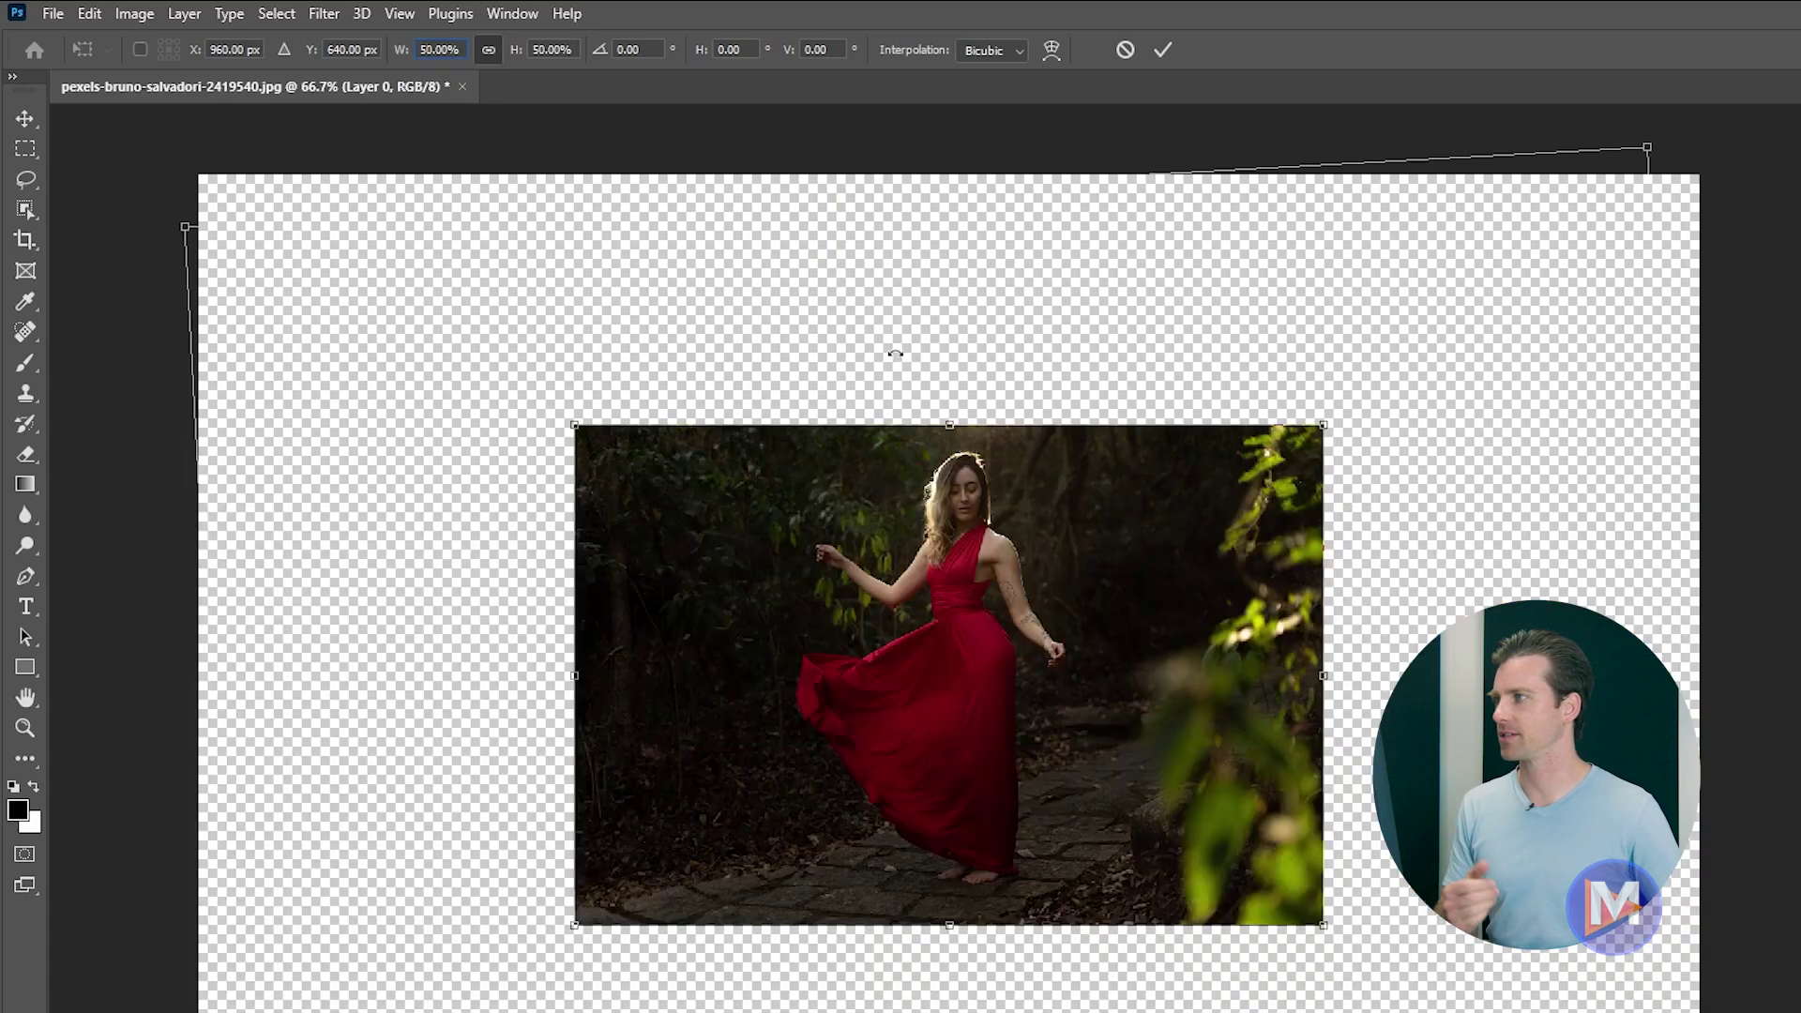
{"action": "left_click_drag", "start_coordinate": [651, 49], "coordinate": [528, 45]}
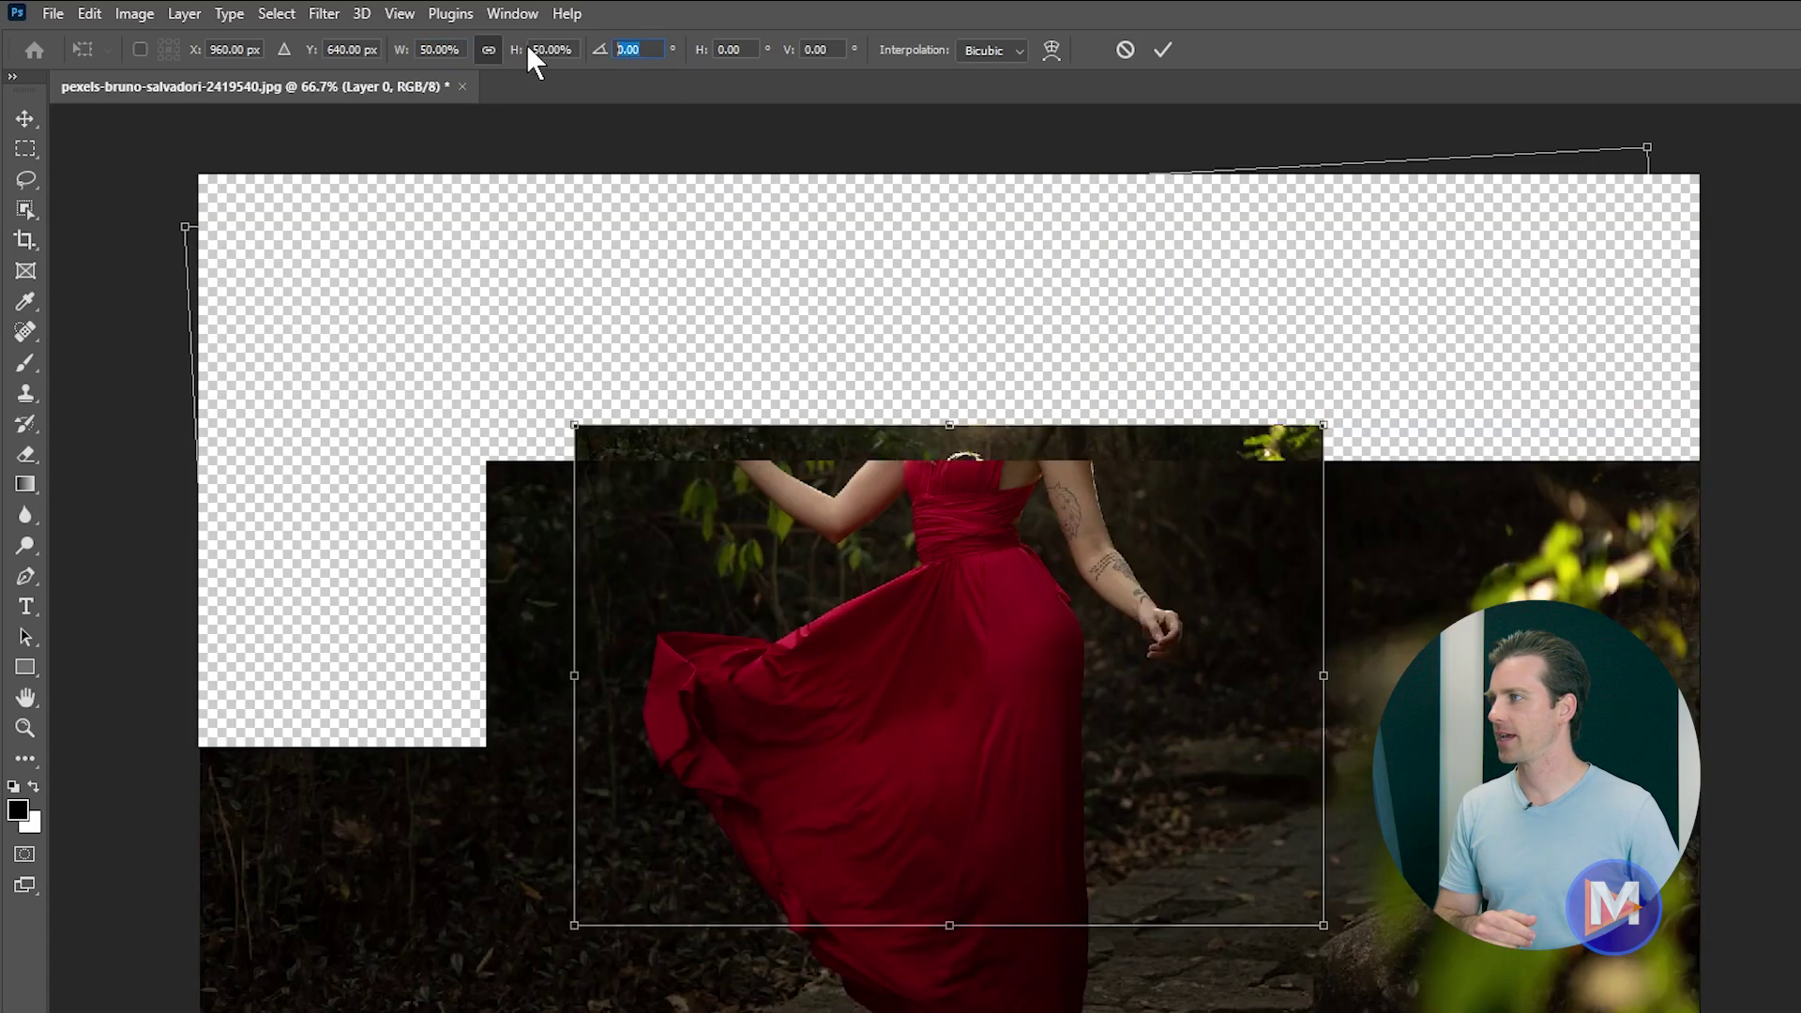
{"action": "type", "text": "15"}
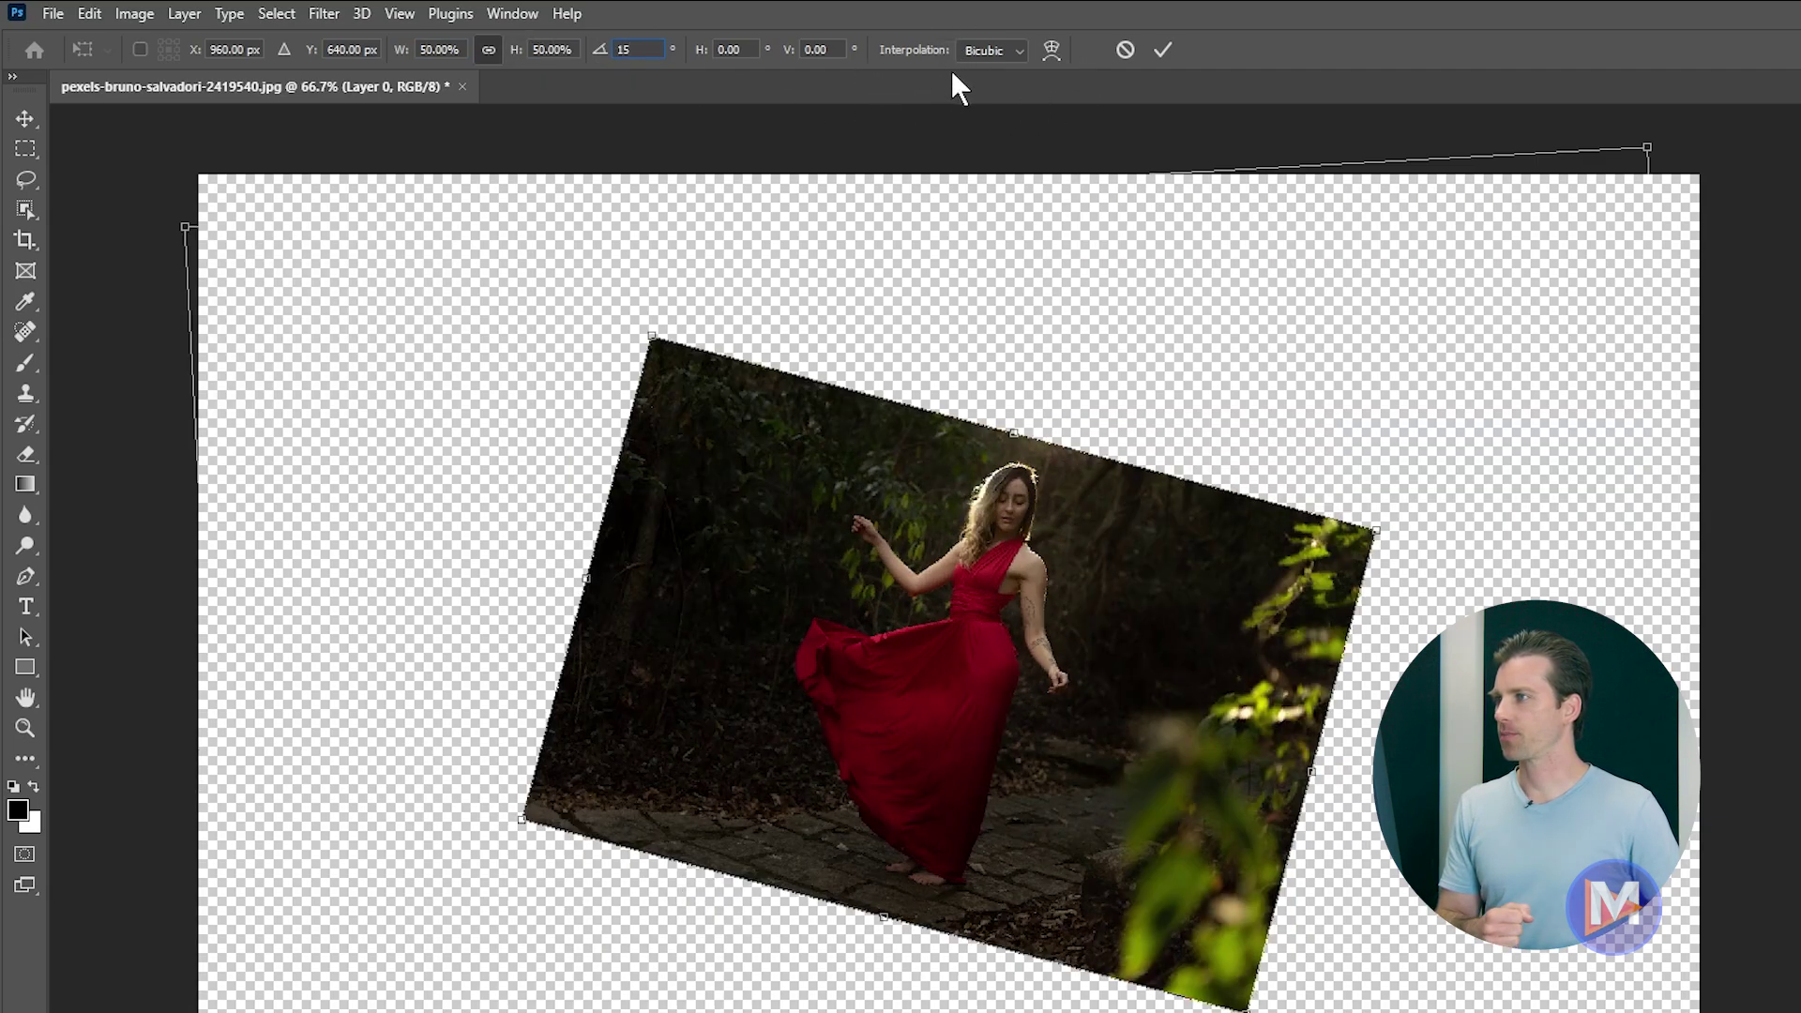
- Check the available interpolation methods and reset the photo's rotation to 0°
{"action": "left_click", "coordinate": [1017, 49]}
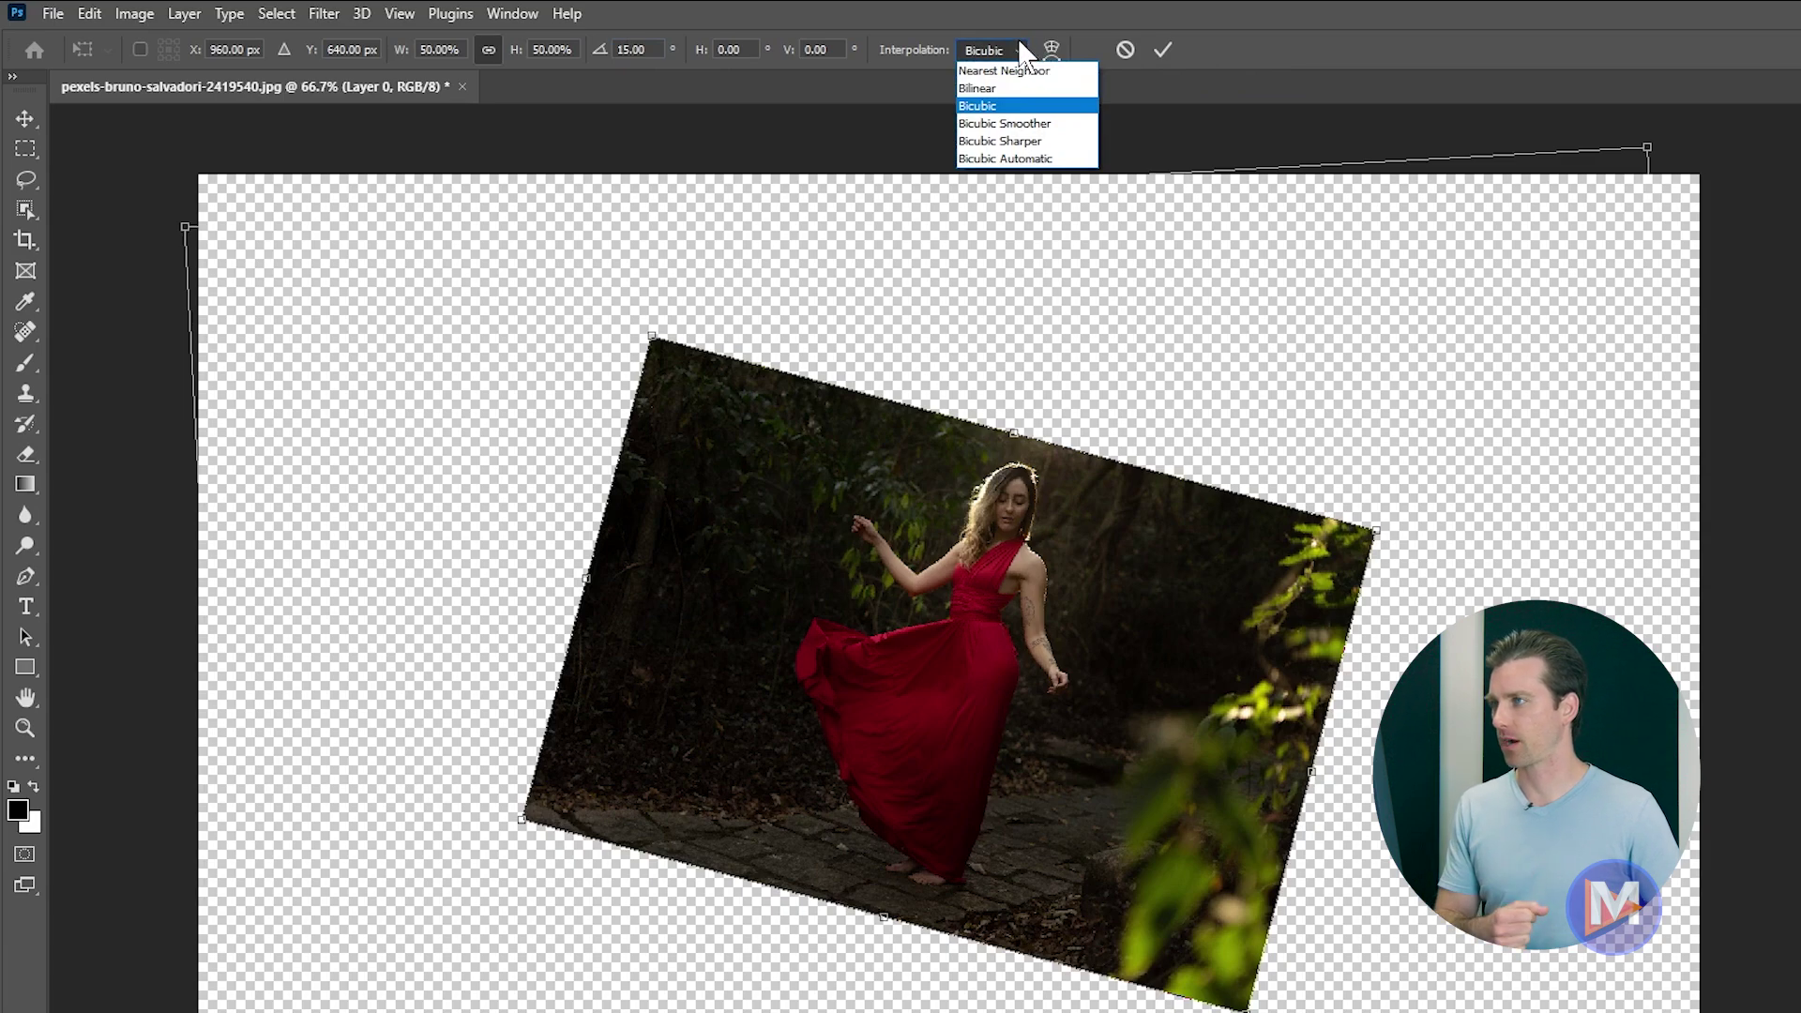
{"action": "left_click", "coordinate": [1020, 50]}
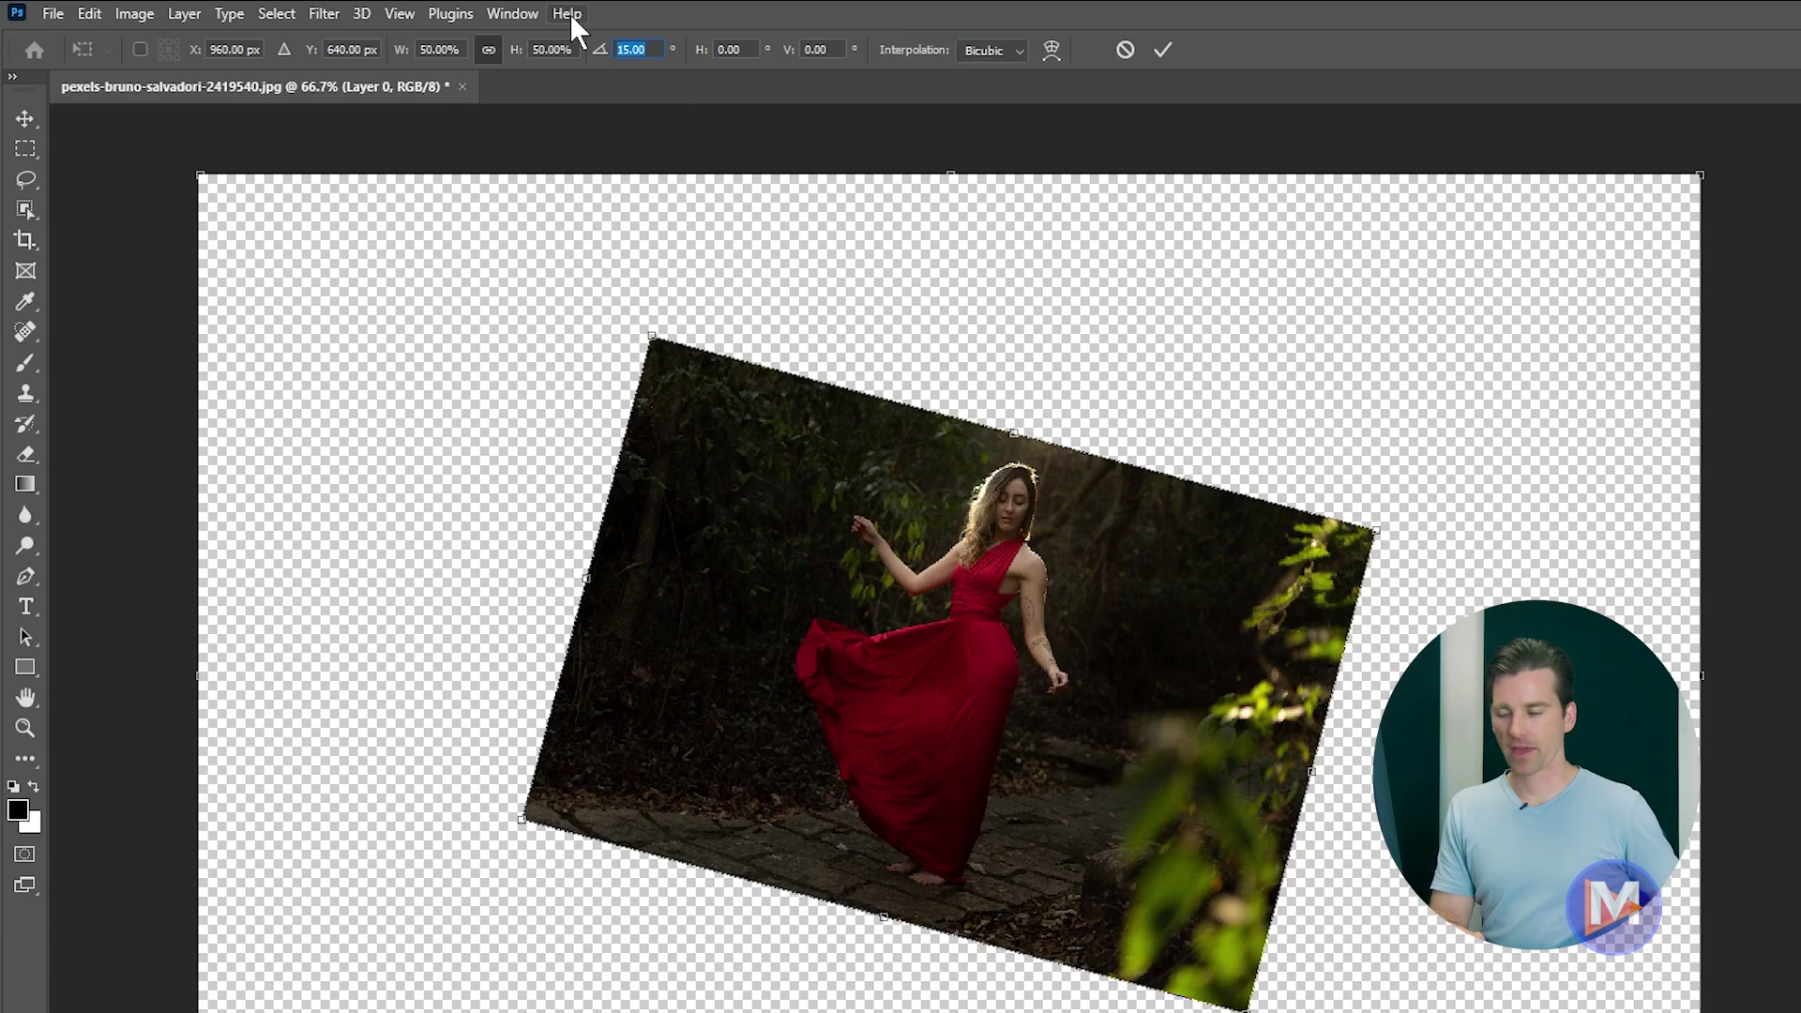
{"action": "type", "text": "0"}
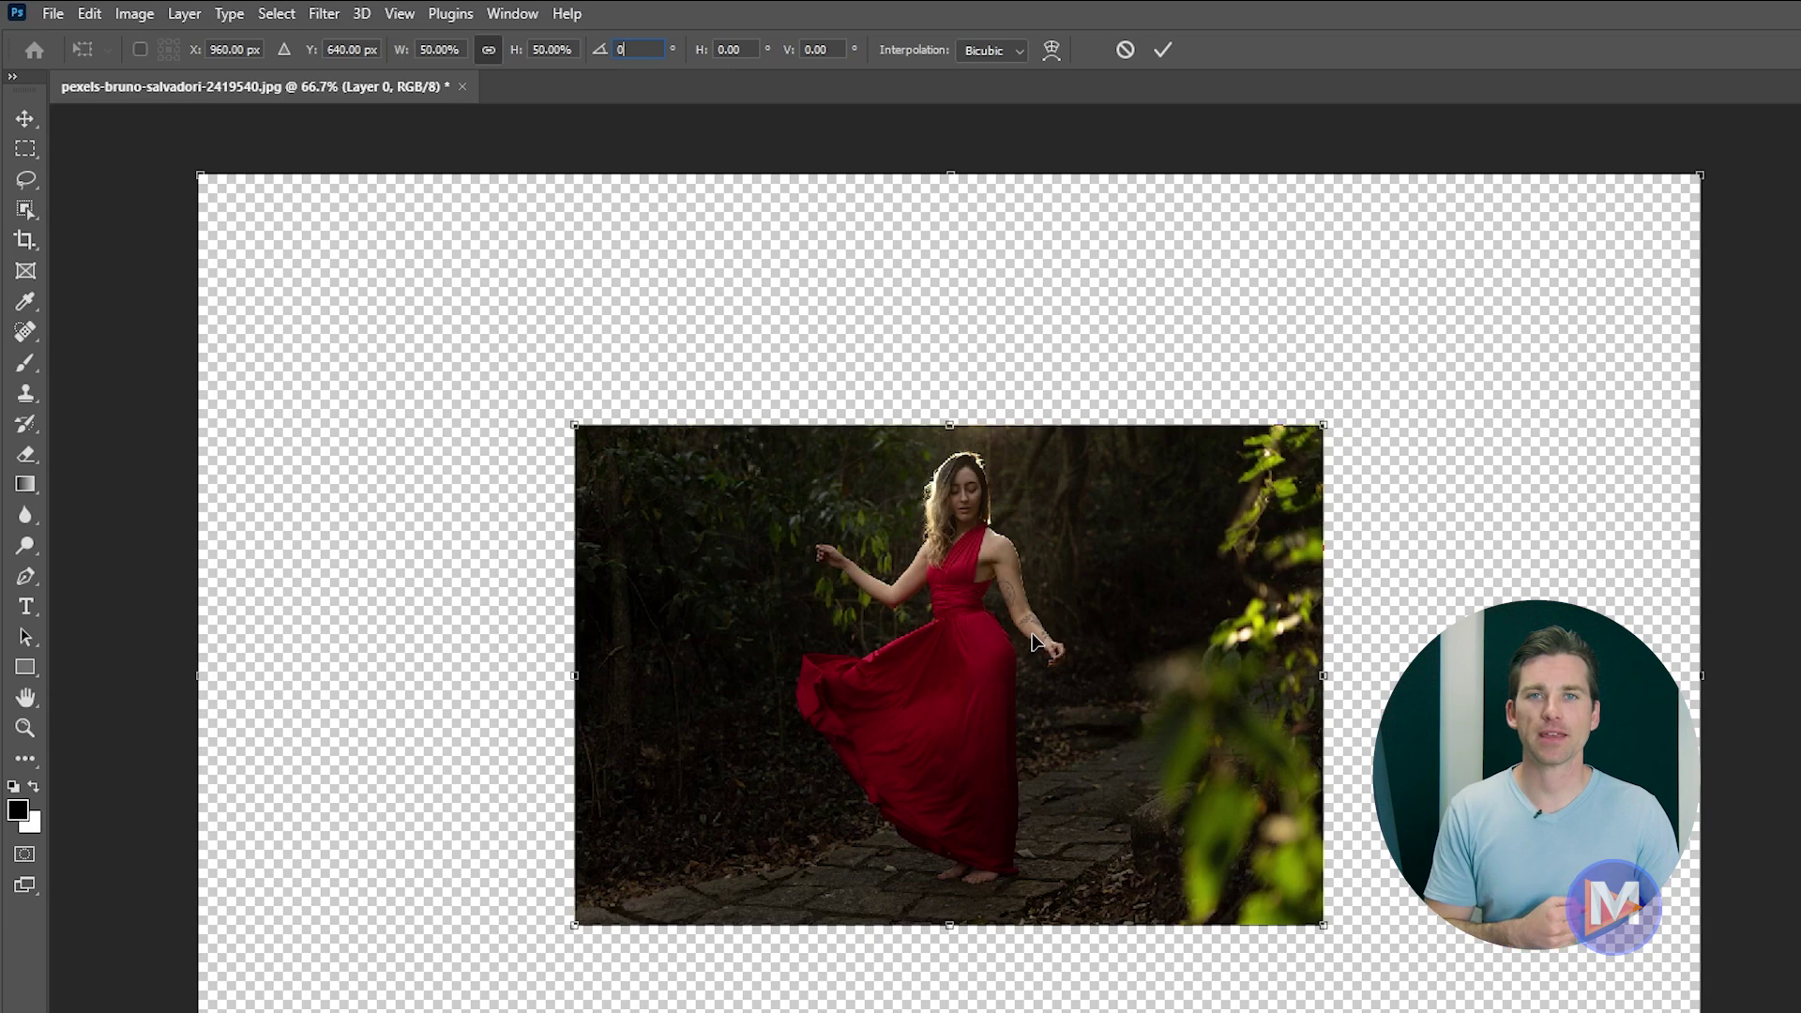
- Apply a Perspective transform that narrows the photo's top edge, and shift that edge left until the left side is nearly vertical
{"action": "right_click", "coordinate": [1047, 632]}
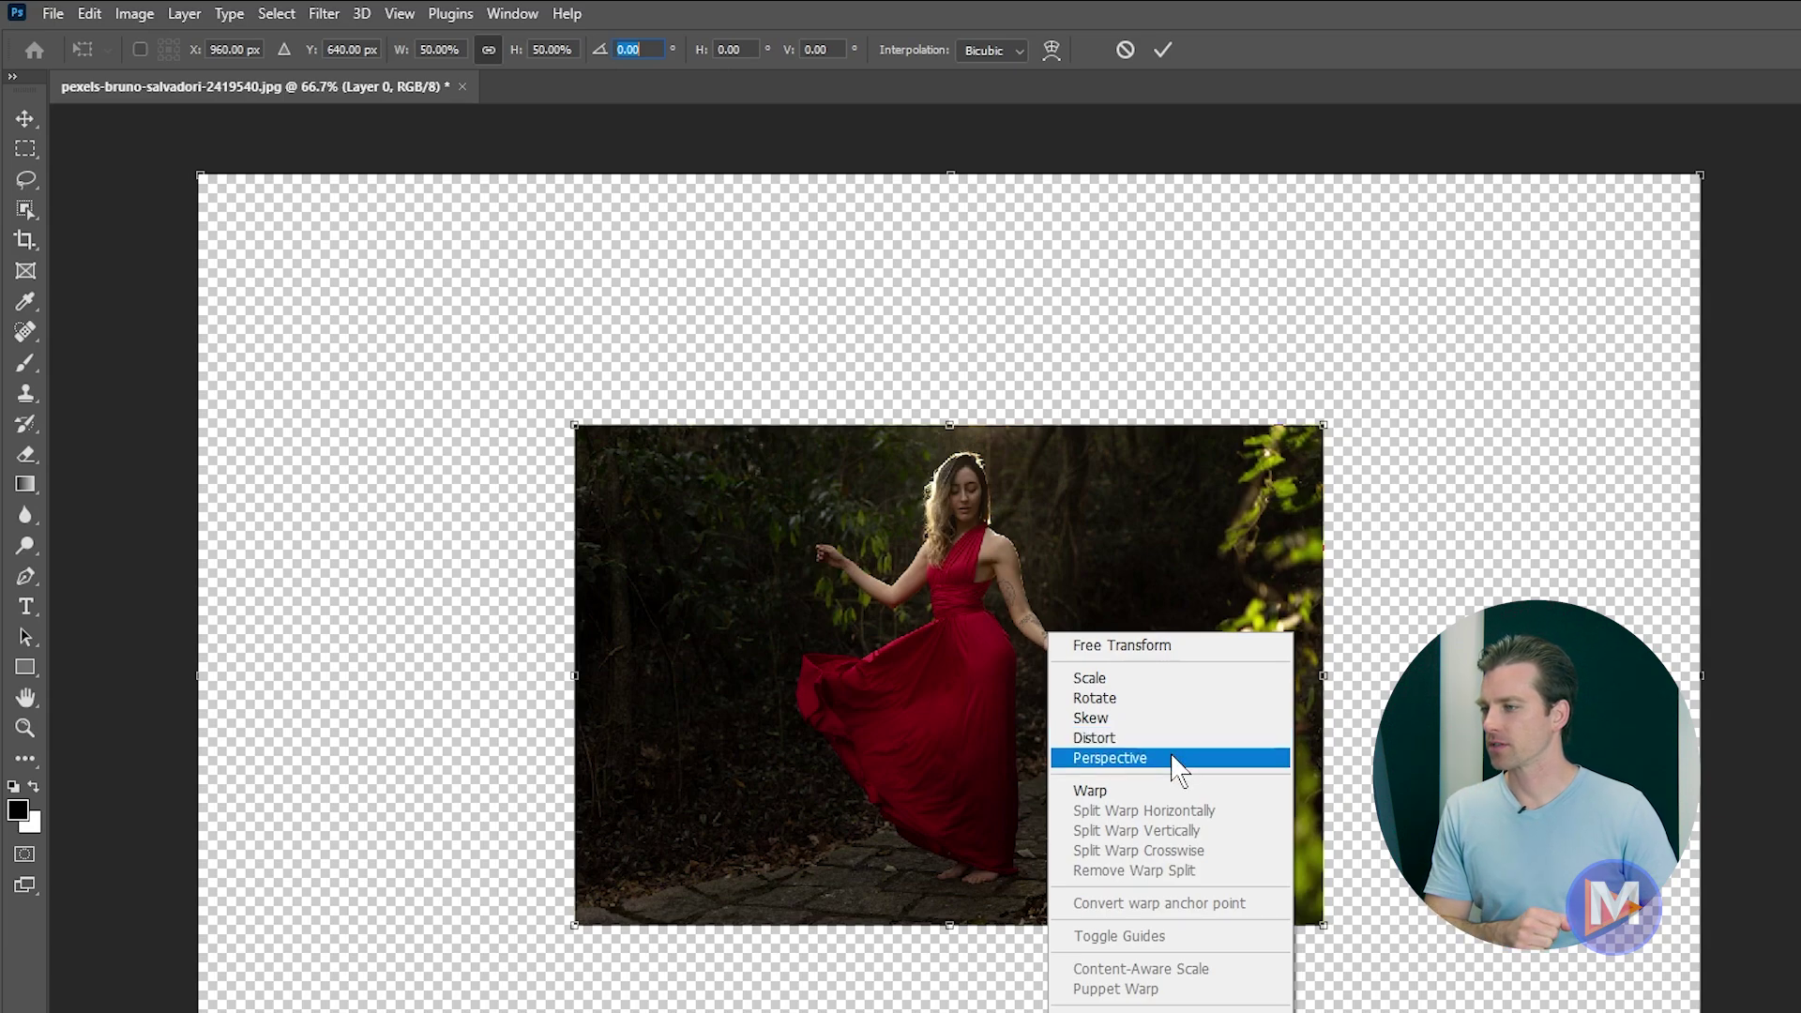
{"action": "left_click", "coordinate": [1180, 760]}
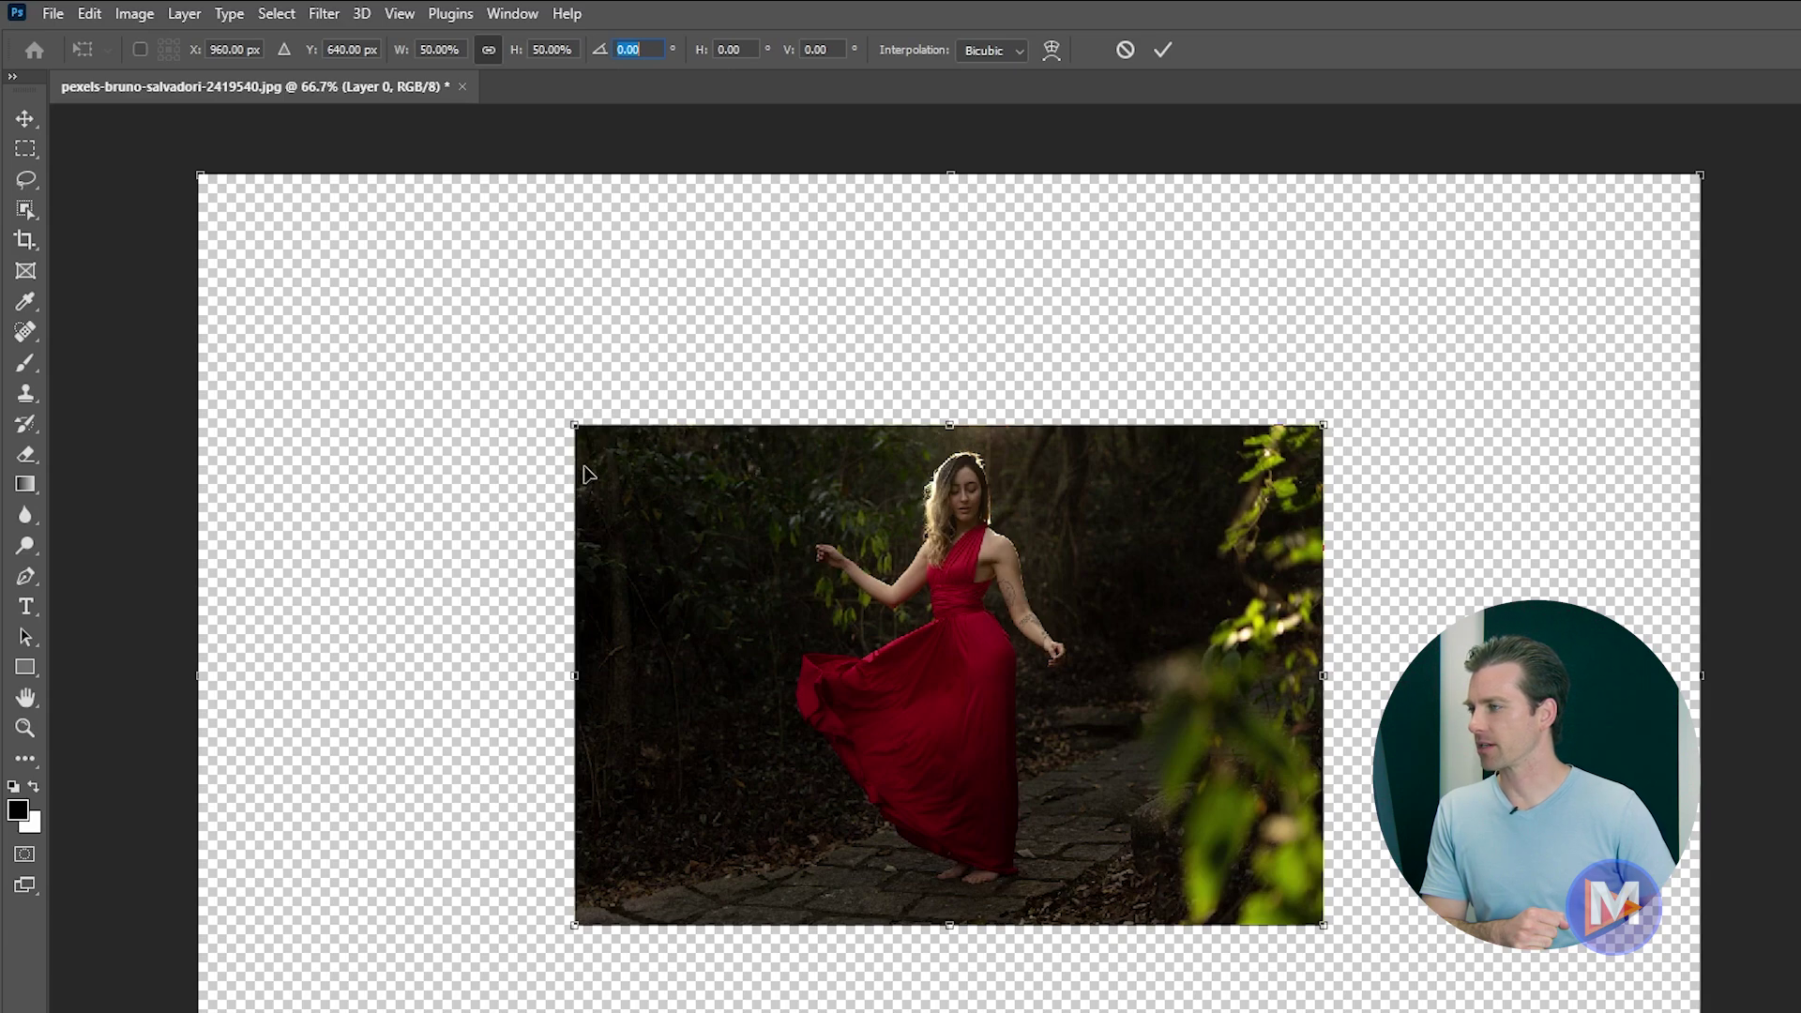
{"action": "left_click_drag", "start_coordinate": [649, 422], "coordinate": [720, 509]}
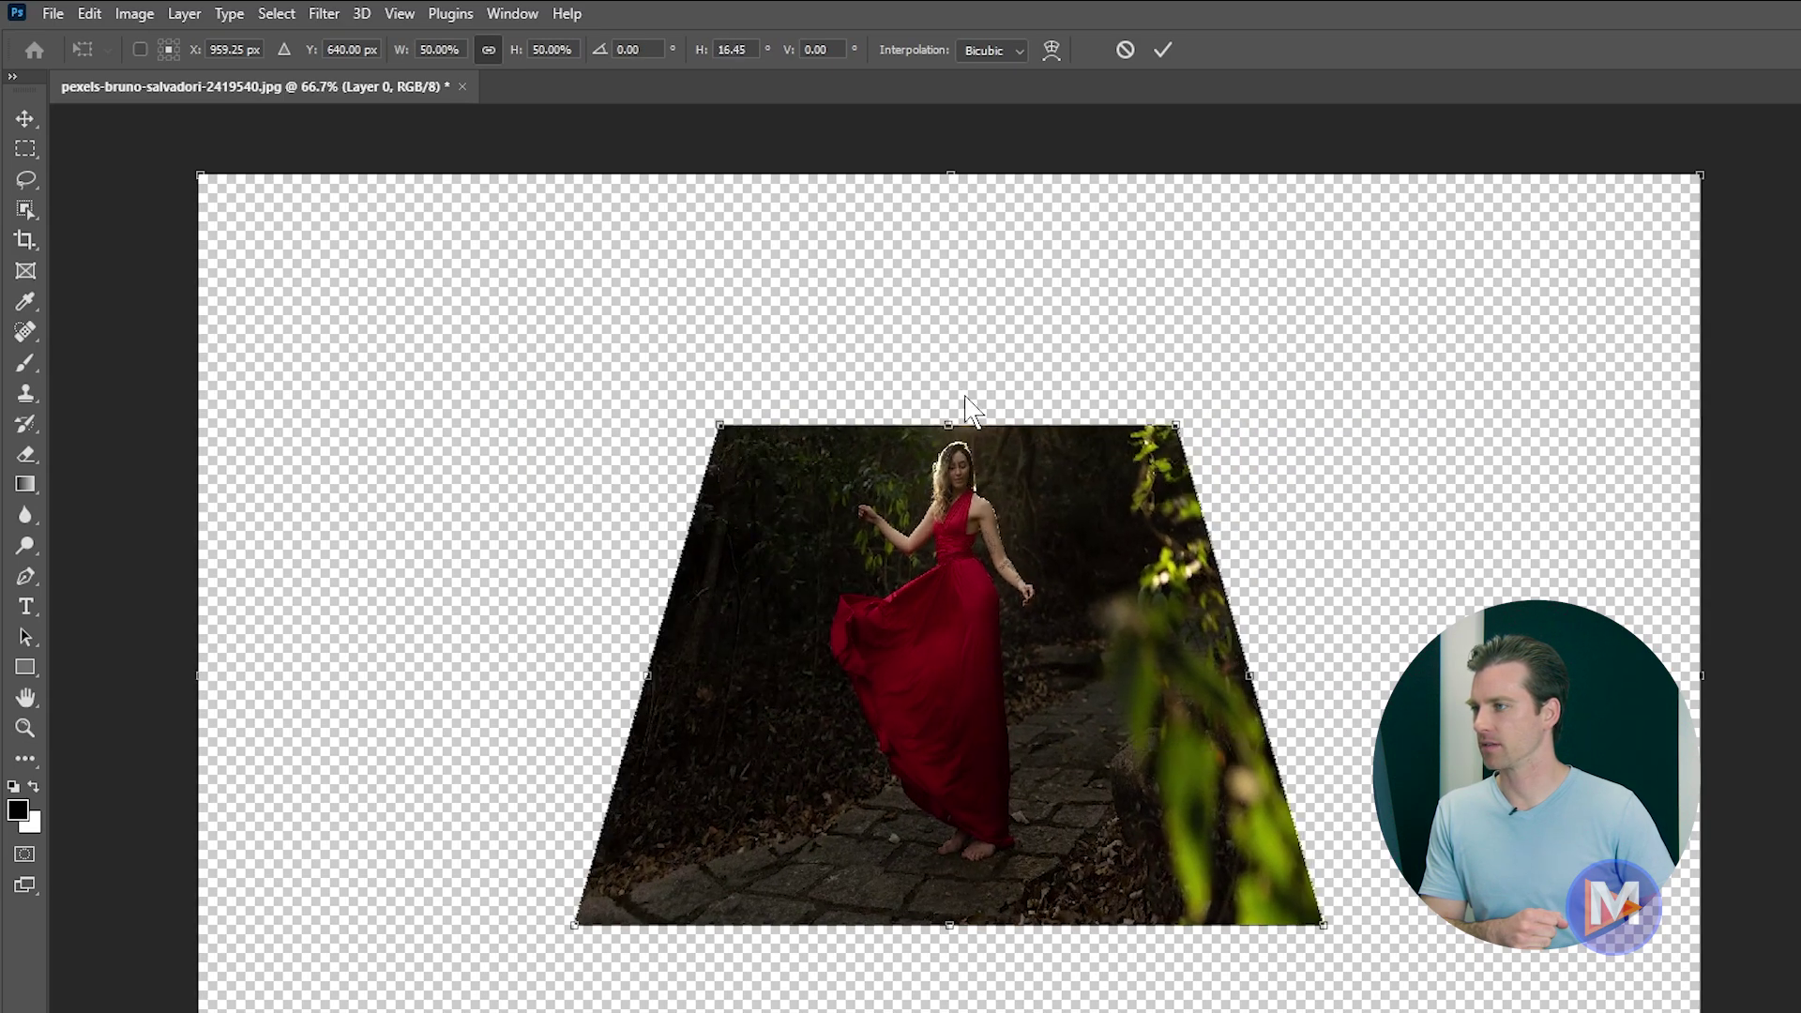
{"action": "left_click_drag", "start_coordinate": [949, 425], "coordinate": [802, 439]}
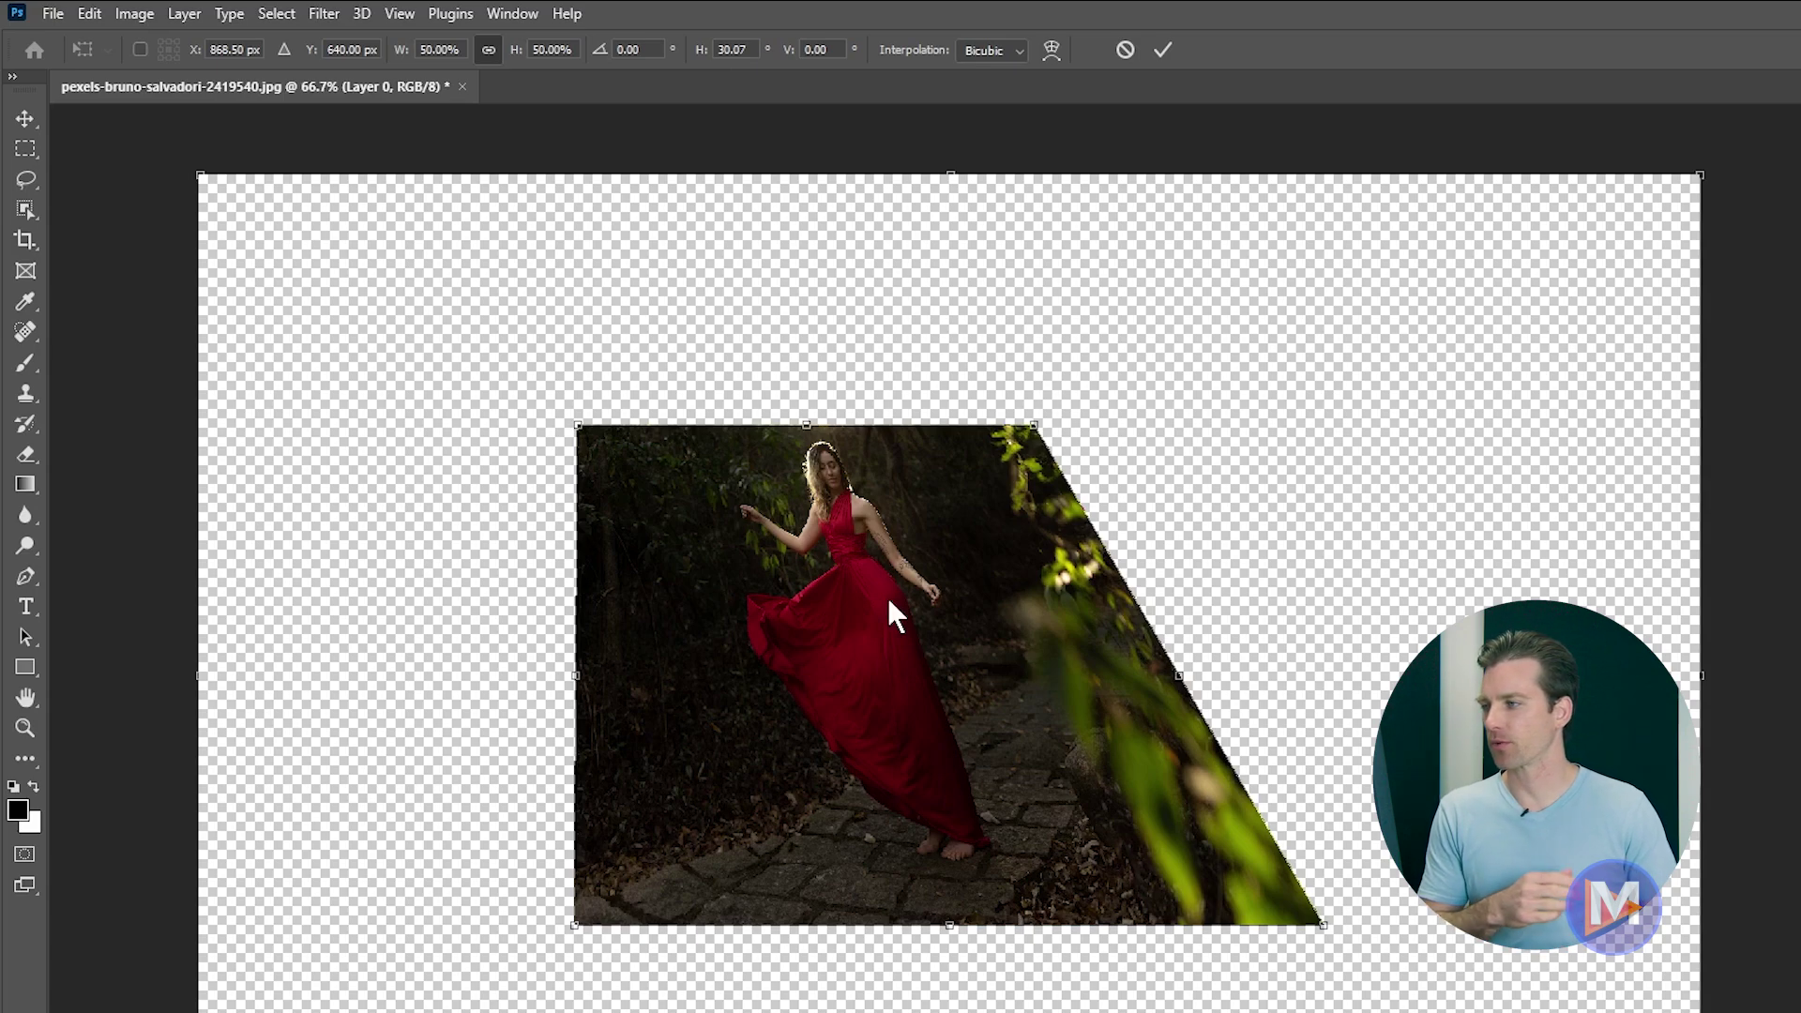
- Review the other transform modes available for the photo, and cancel the transform
{"action": "right_click", "coordinate": [891, 608]}
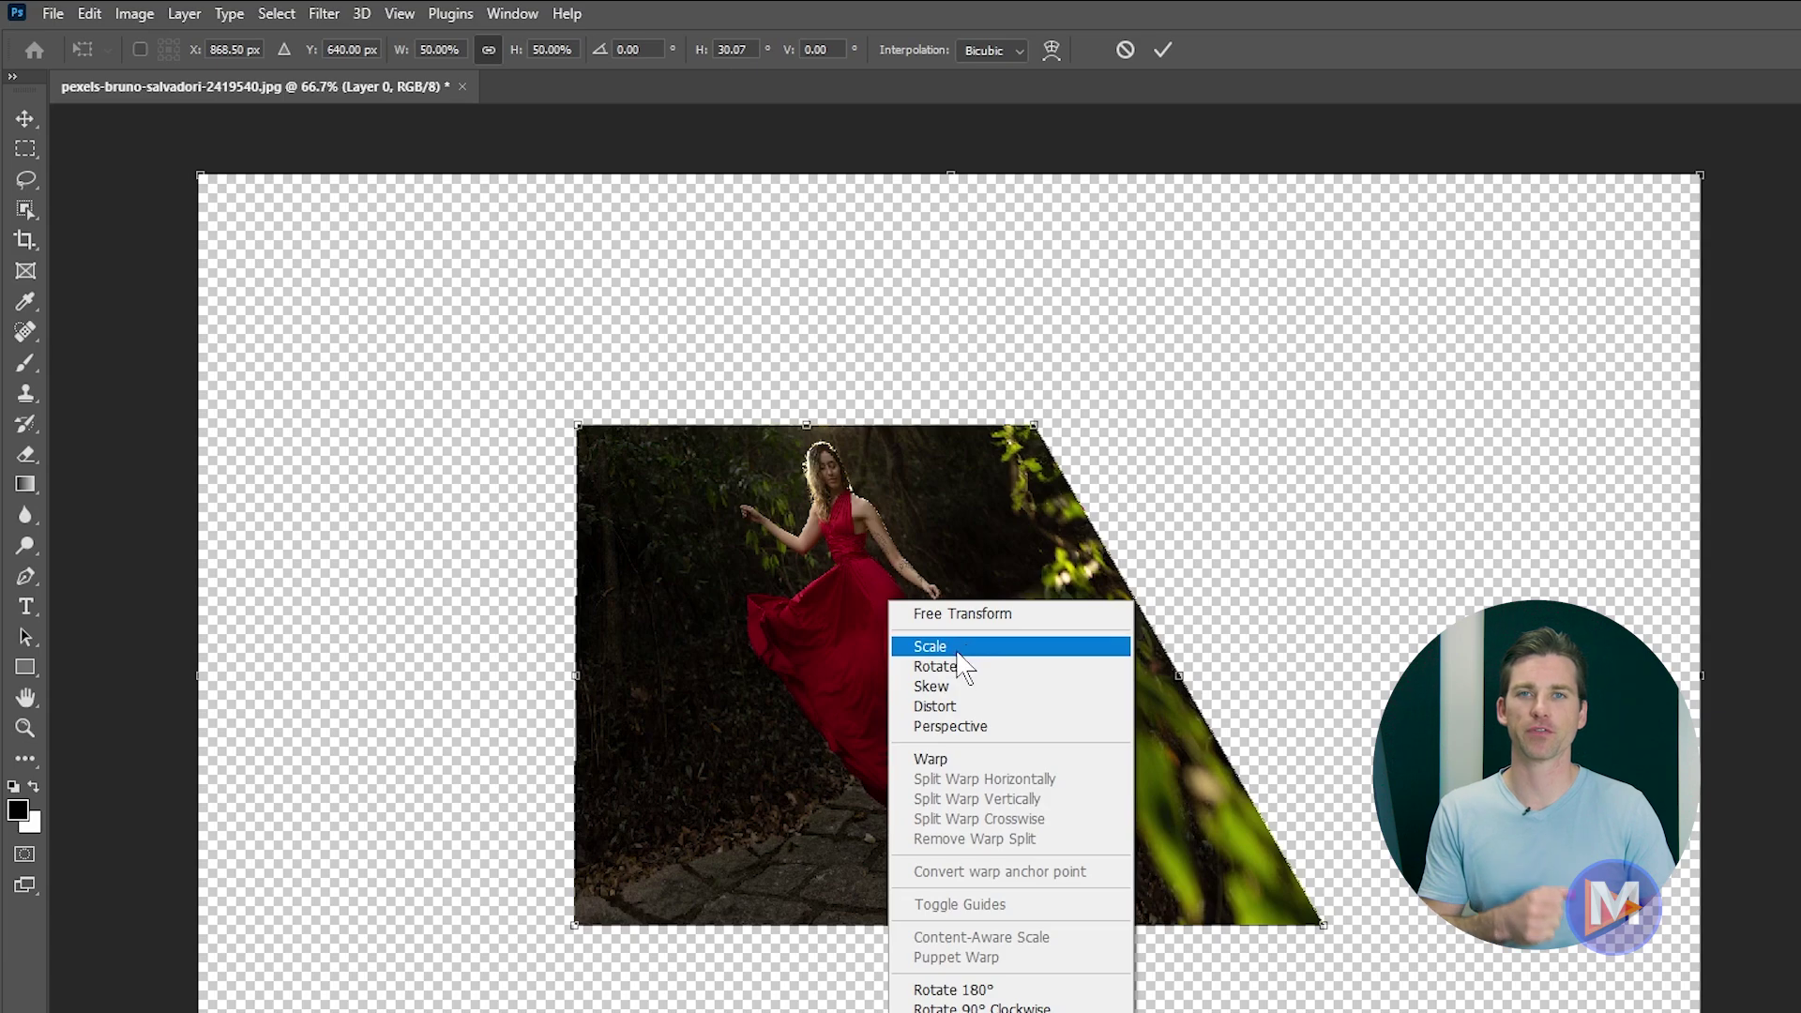
{"action": "left_click", "coordinate": [763, 602]}
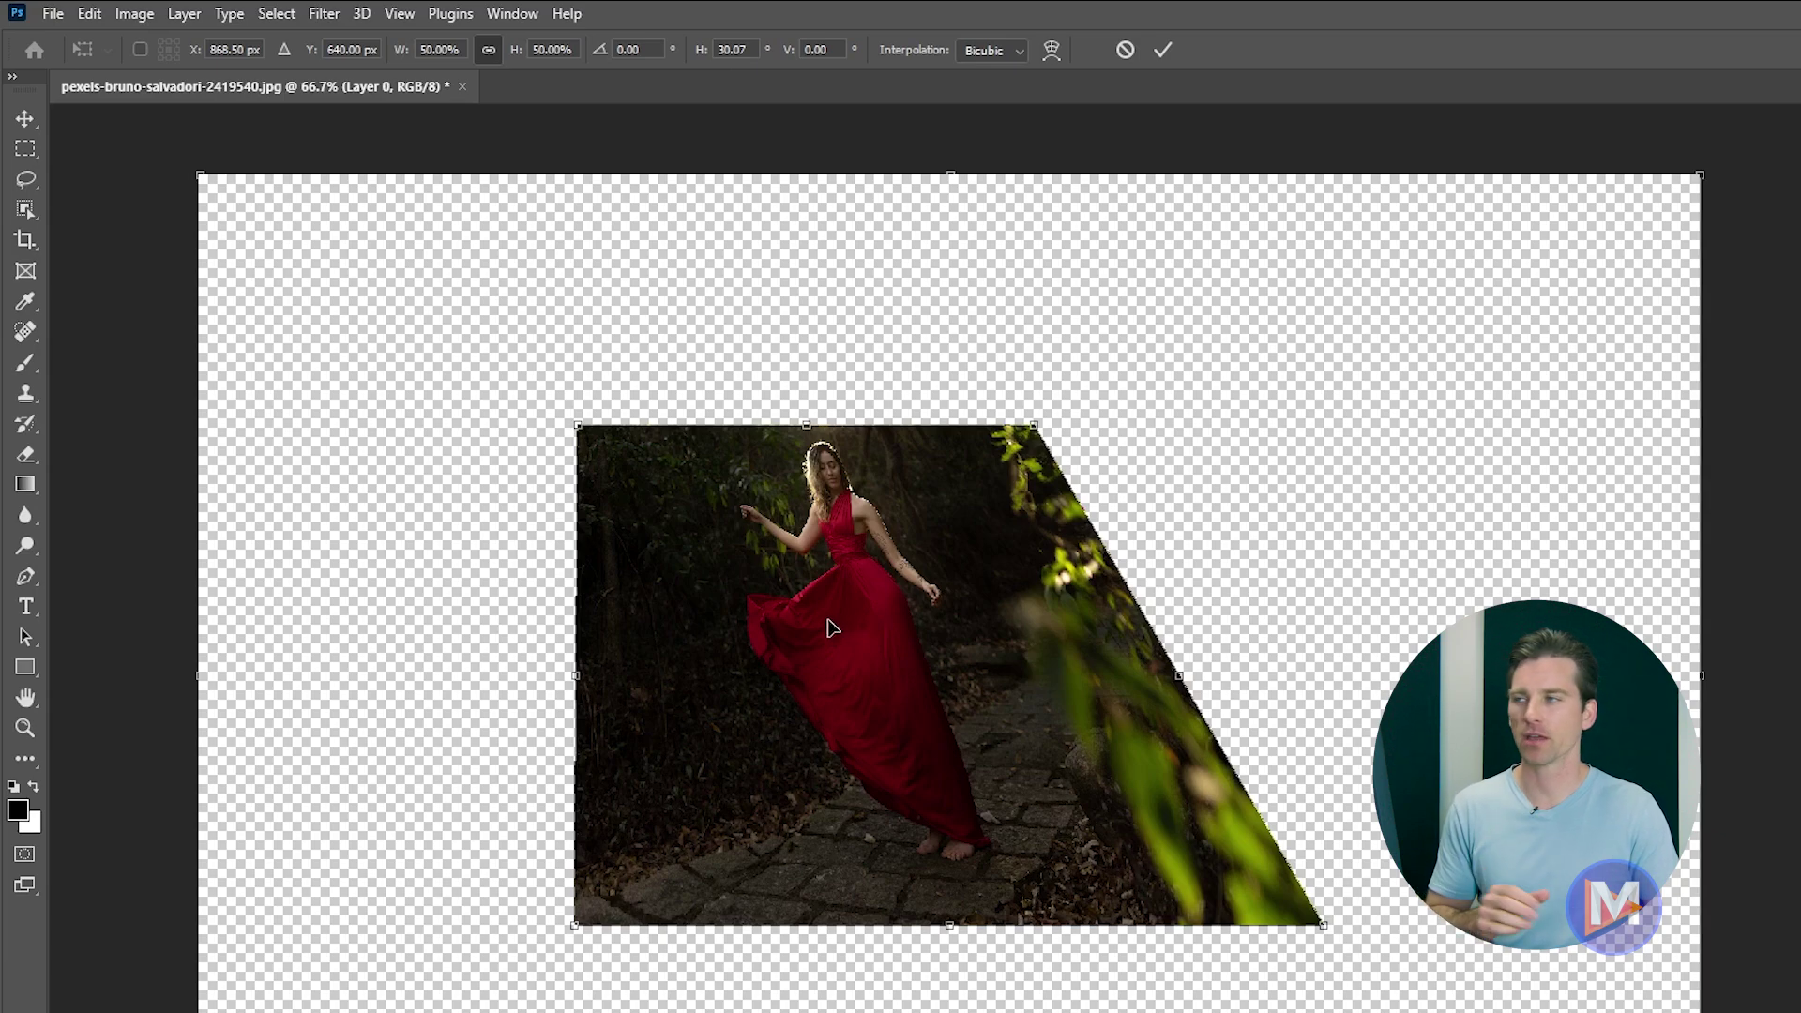
{"action": "left_click", "coordinate": [1125, 48]}
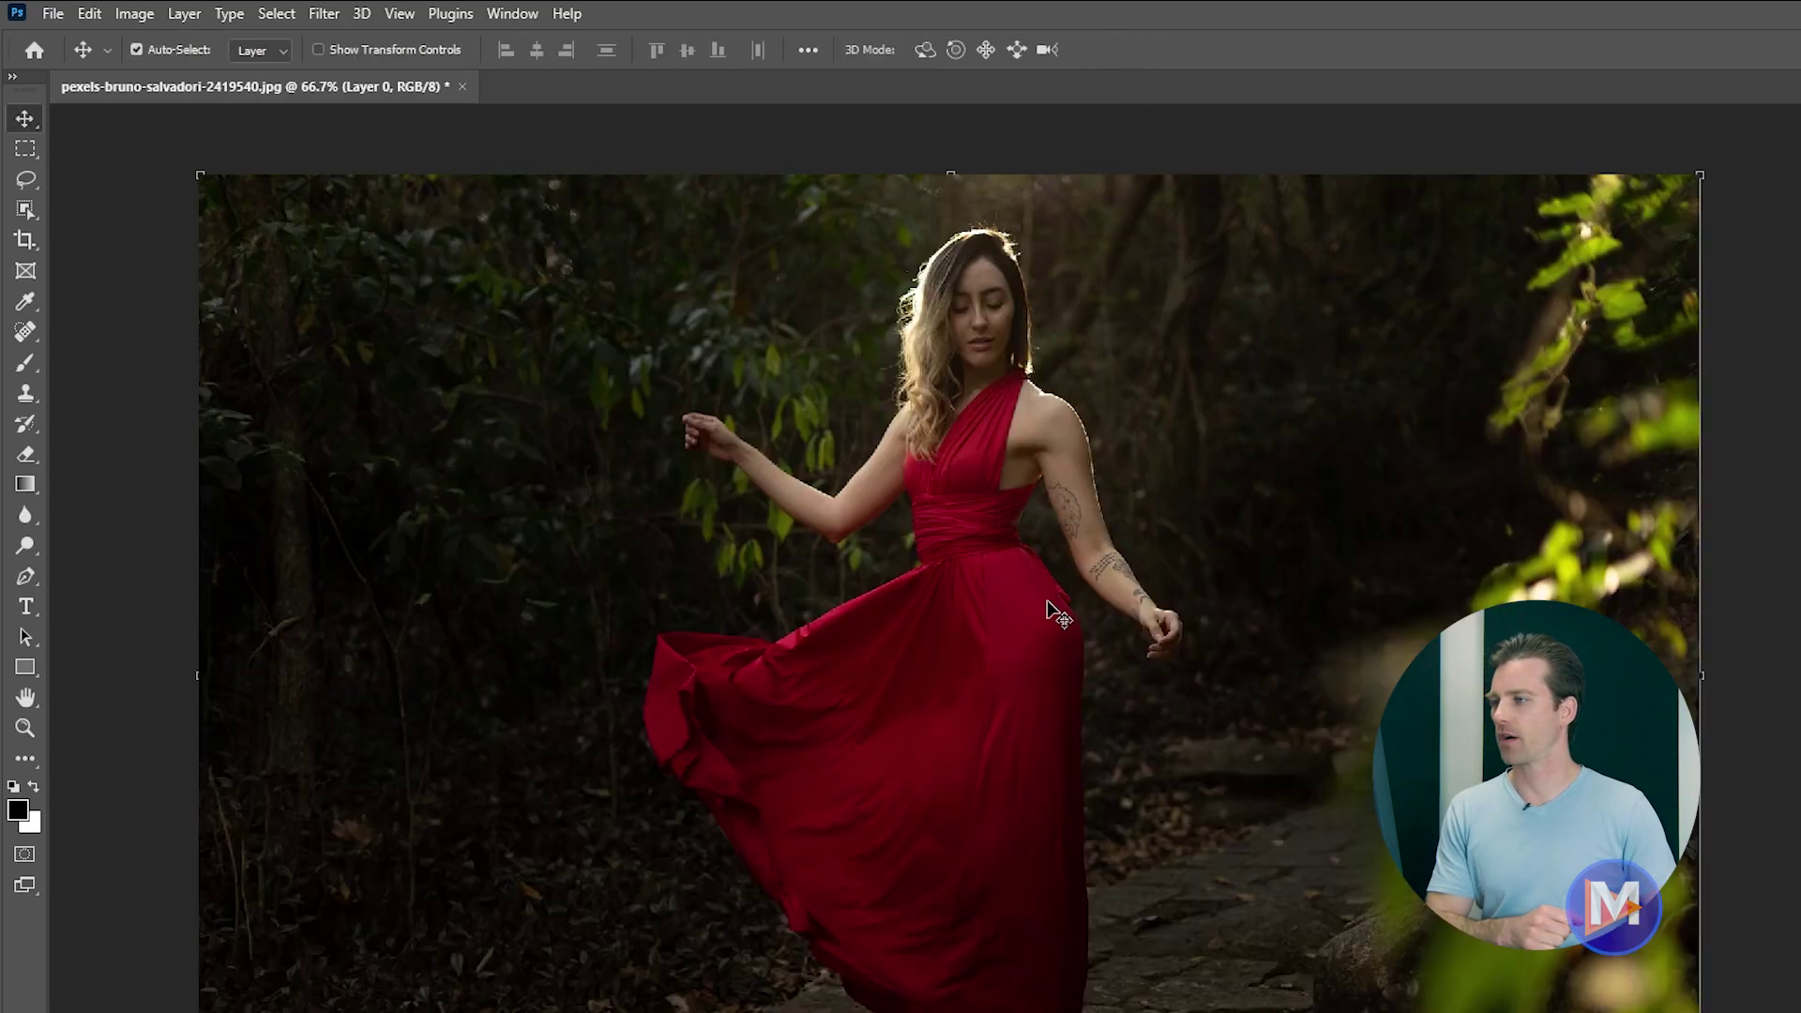
- Start a free transform with the reference point enabled, and move that point to about X 738 px, Y 271 px
{"action": "key", "text": "ctrl+t"}
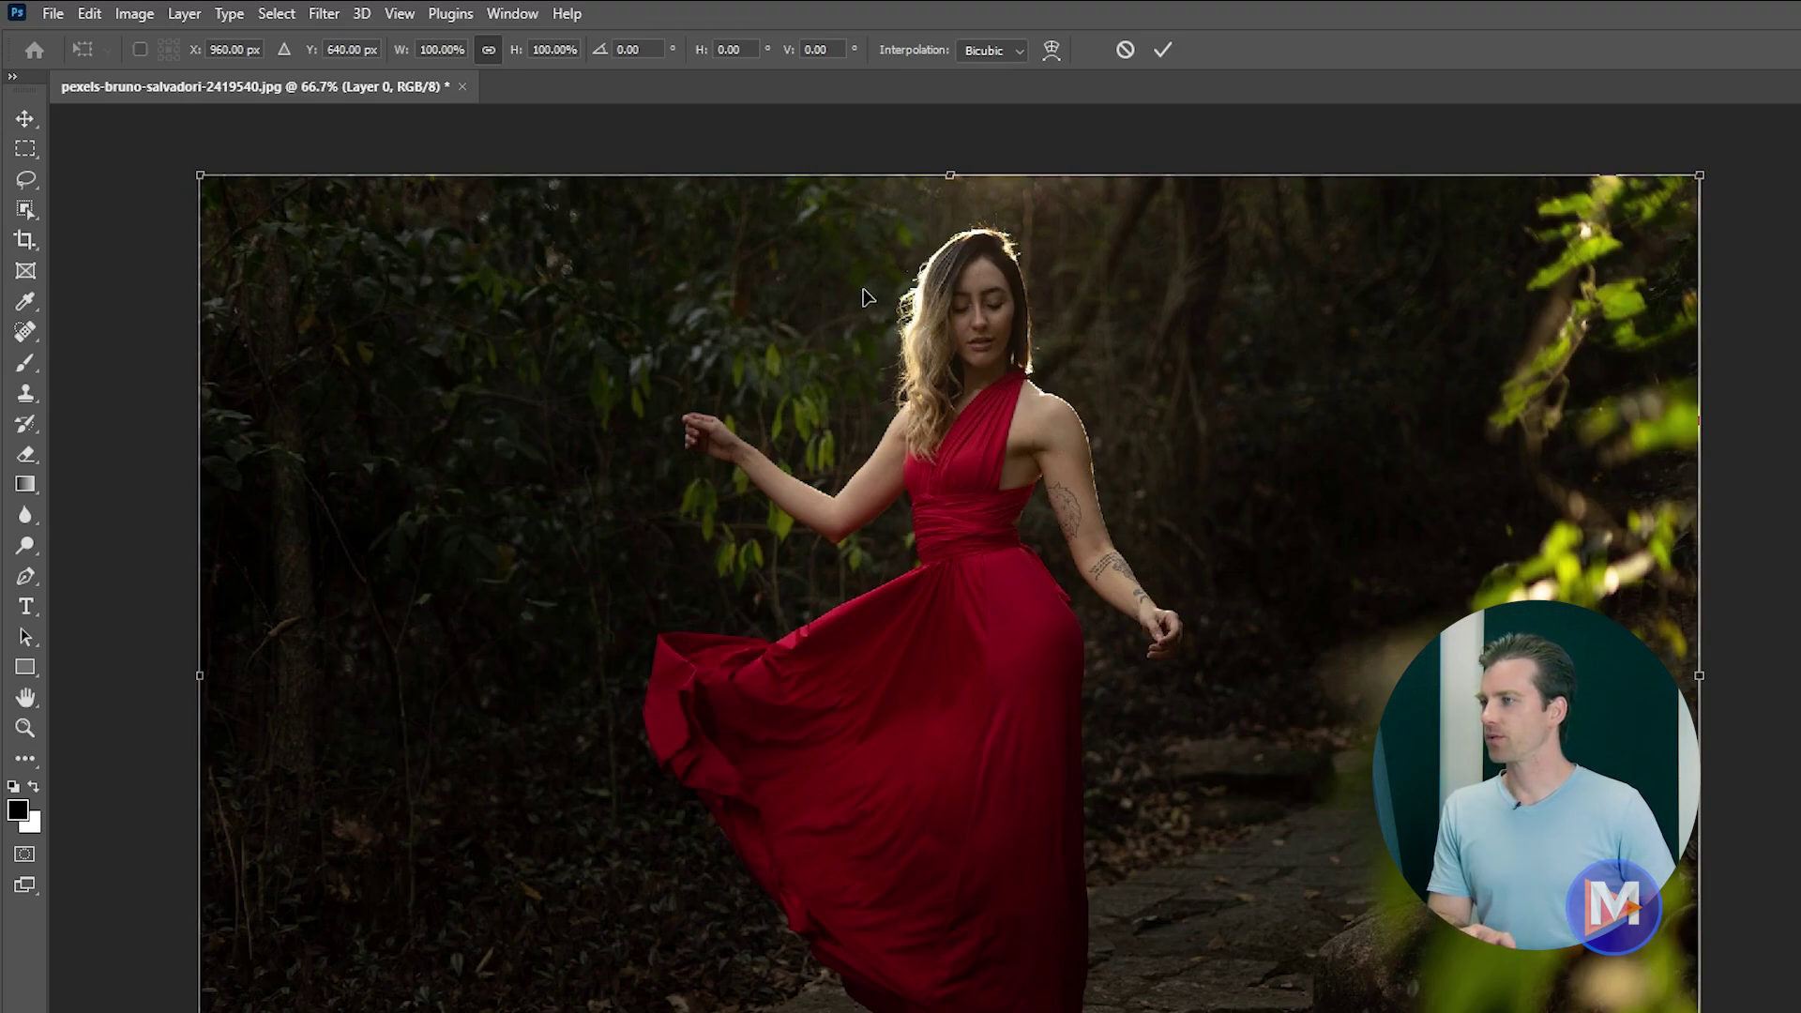
{"action": "left_click", "coordinate": [141, 49]}
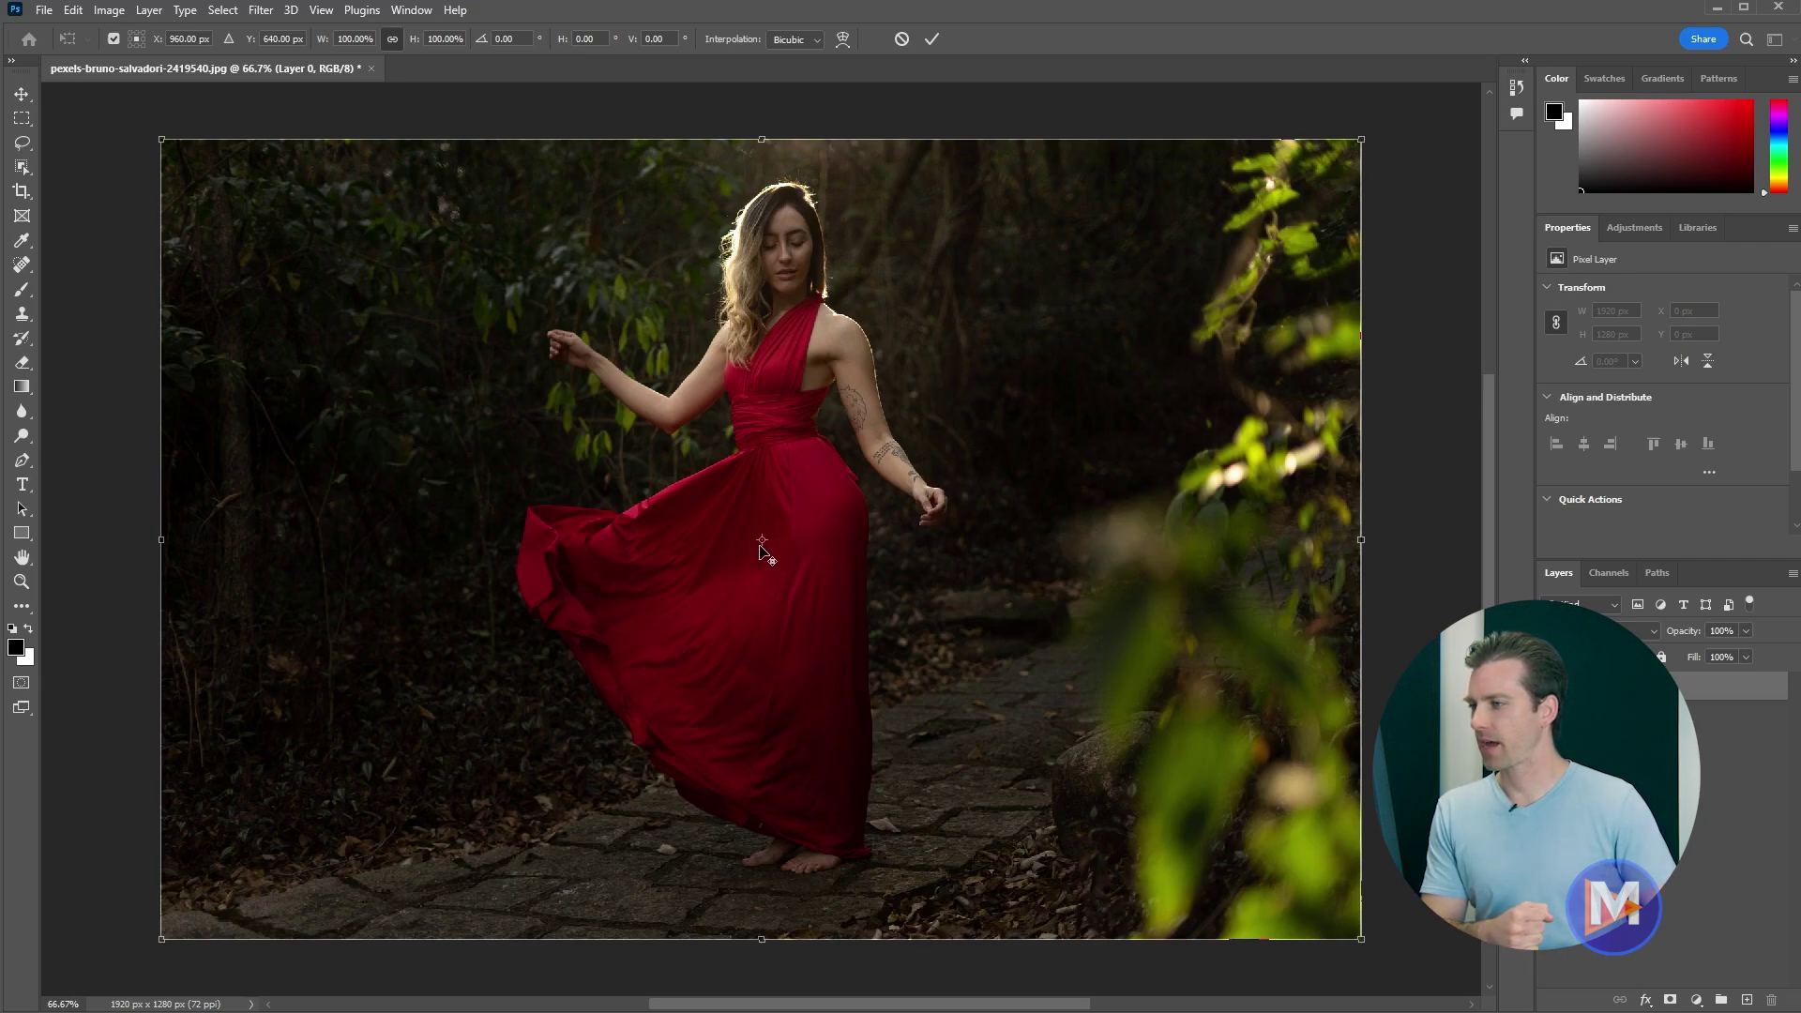
{"action": "left_click_drag", "start_coordinate": [762, 545], "coordinate": [622, 309]}
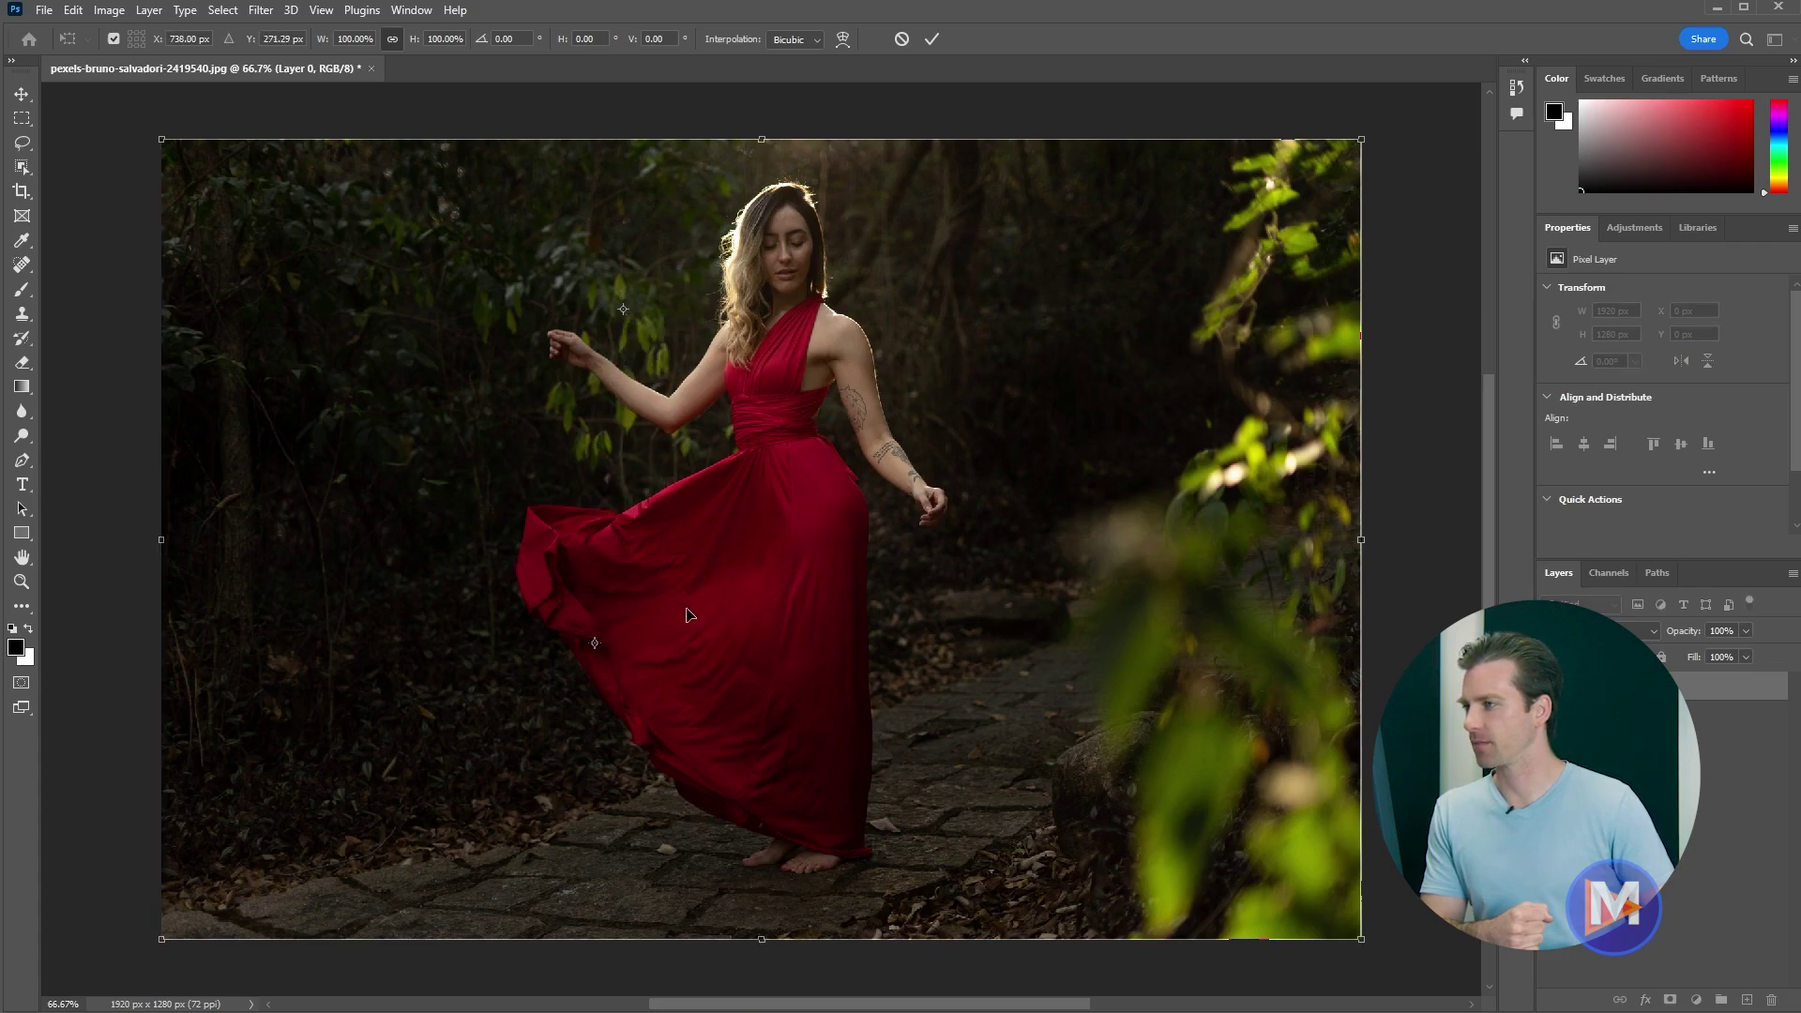
- Snap the transform reference point to the left-middle and top-centre handles, ending at the bottom-right corner
{"action": "left_click", "coordinate": [136, 39]}
{"action": "left_click", "coordinate": [130, 39]}
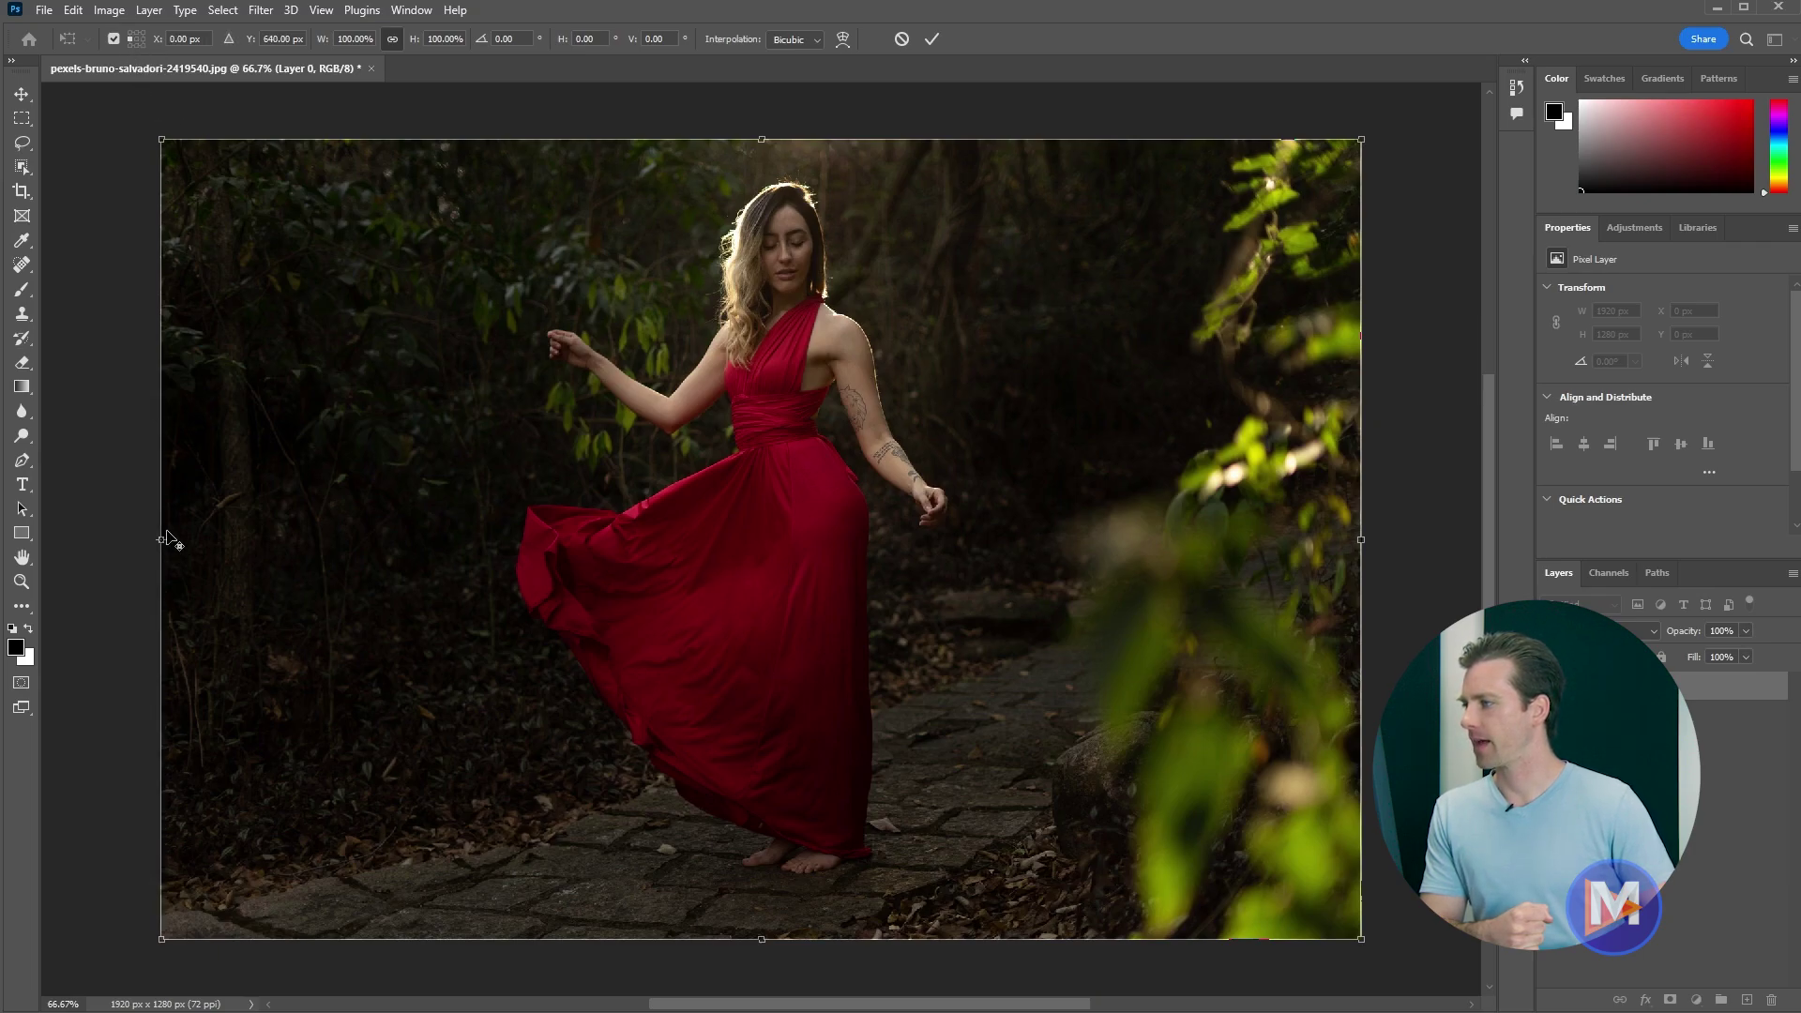
{"action": "left_click", "coordinate": [130, 34]}
{"action": "left_click", "coordinate": [136, 34]}
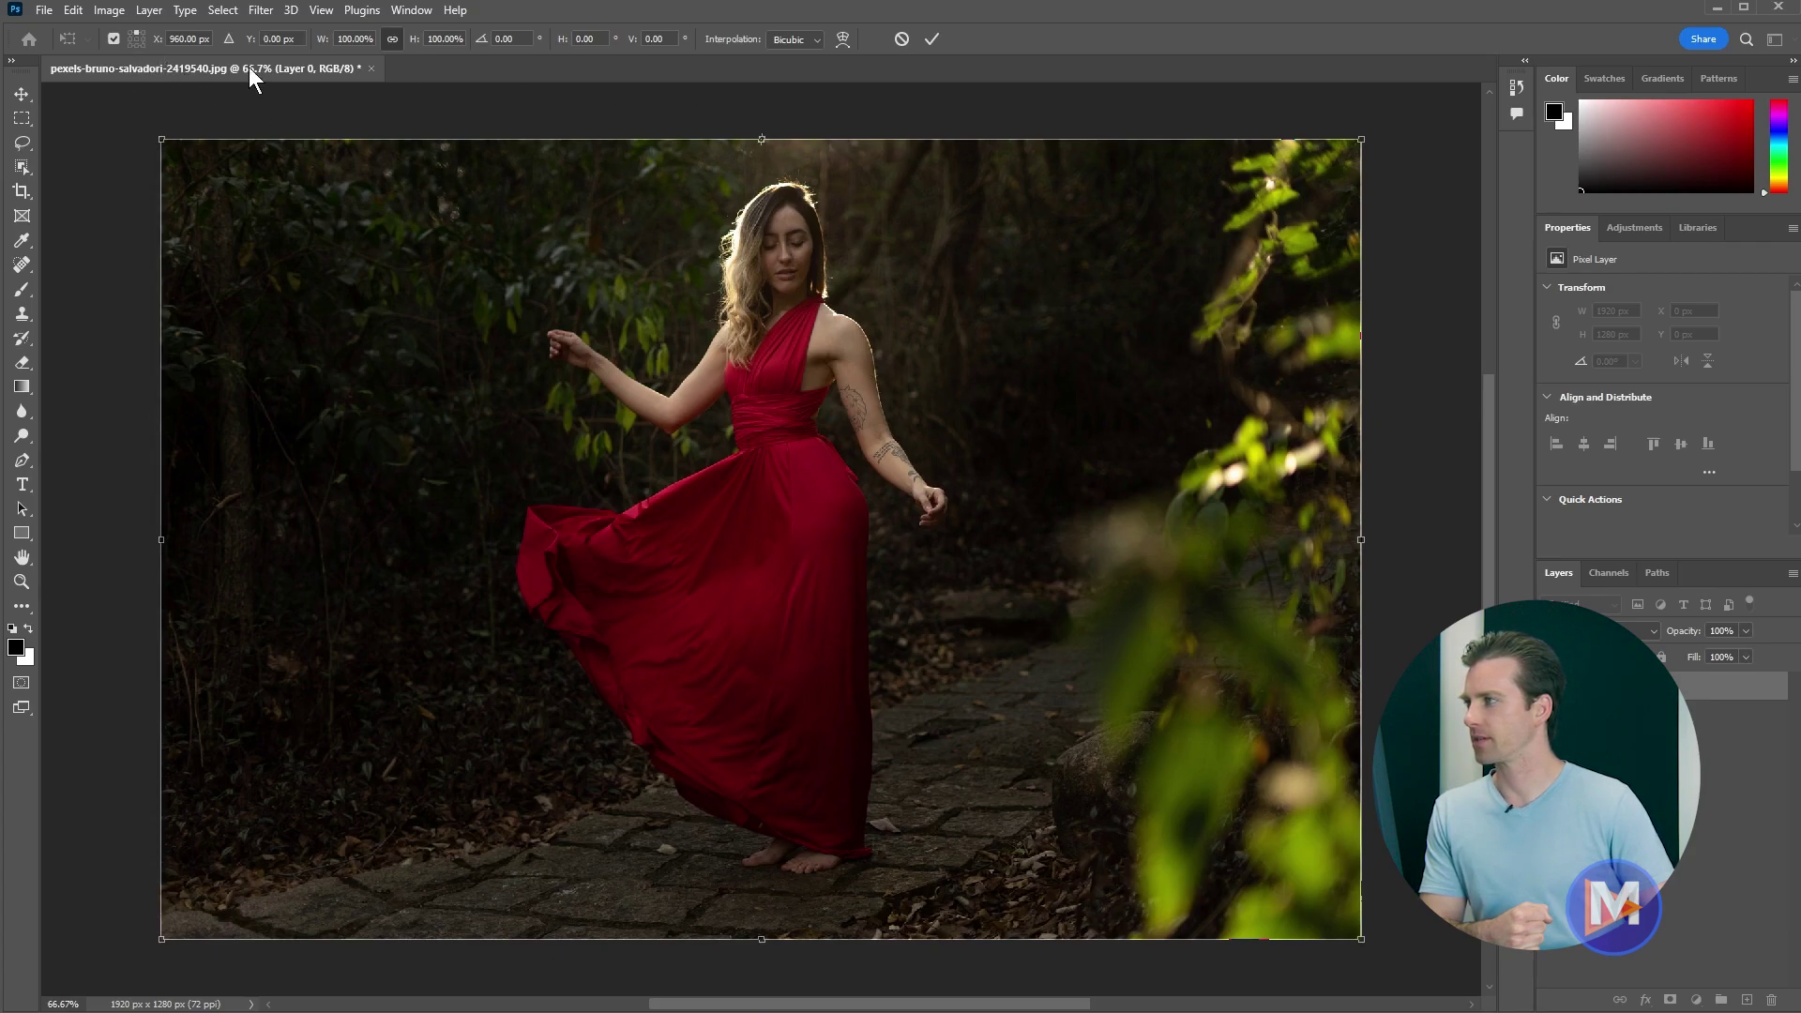
{"action": "left_click", "coordinate": [142, 44]}
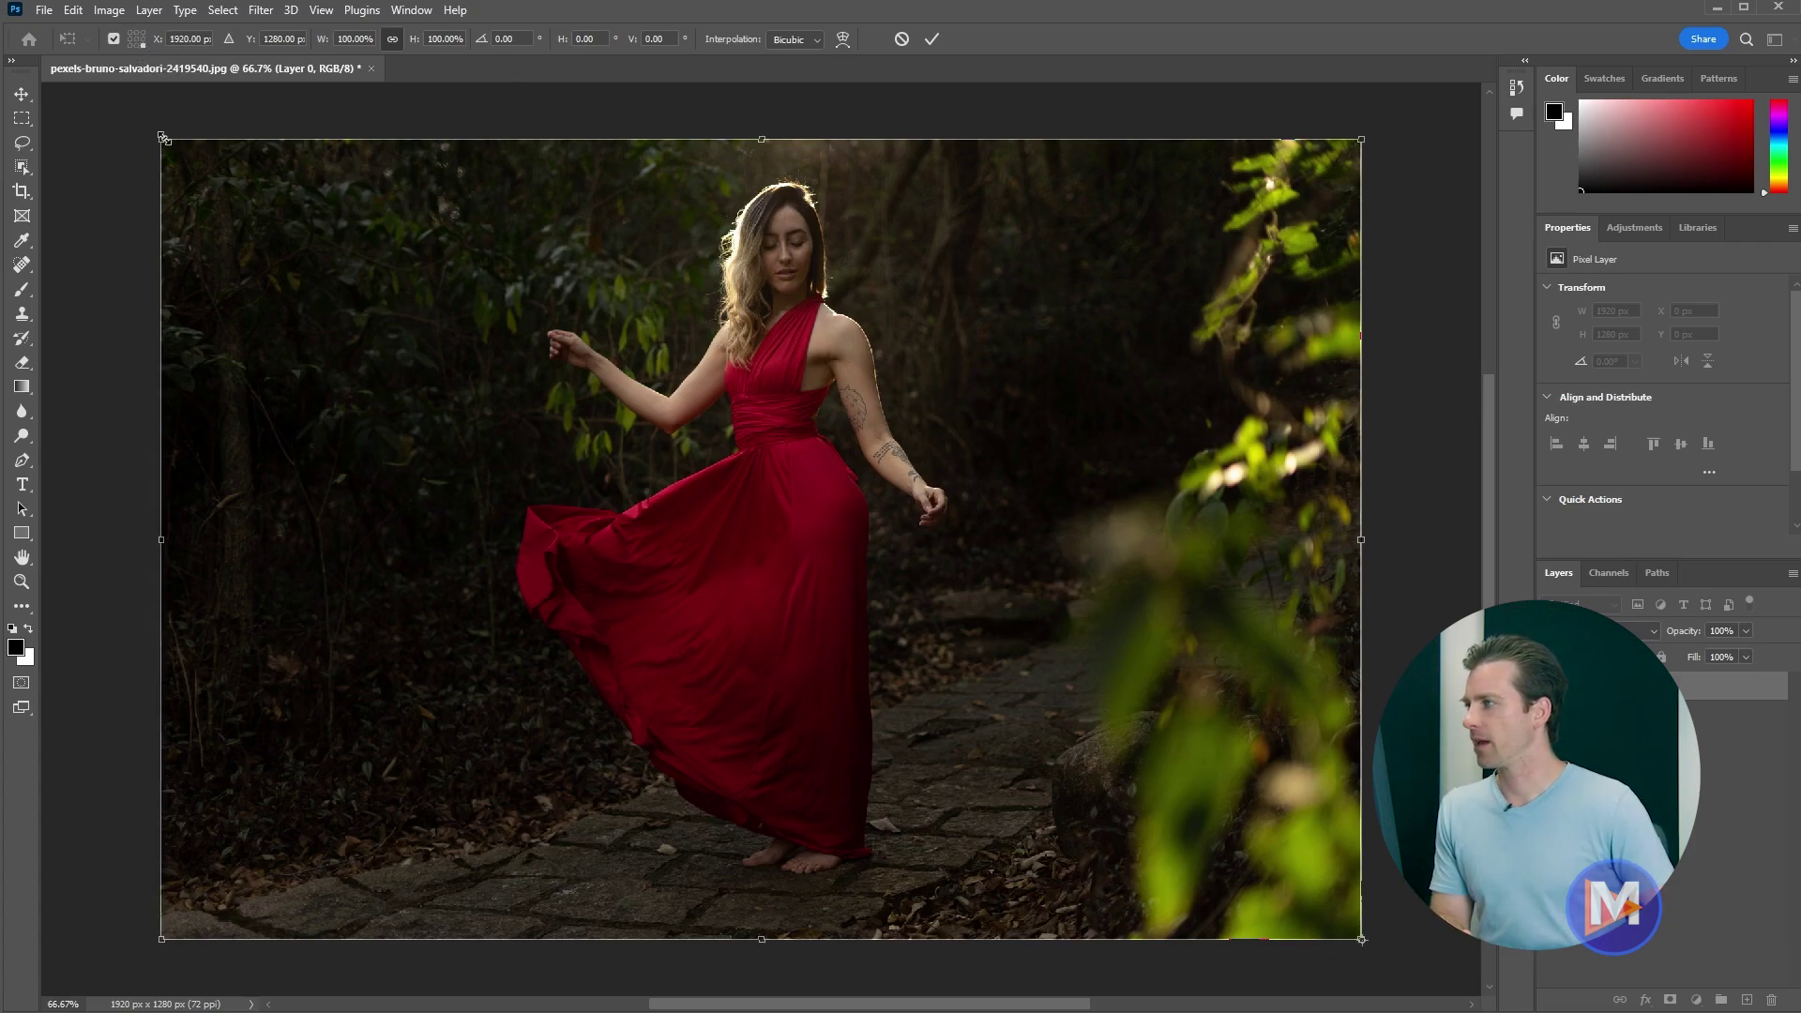
- Scale the photo to about 82.39% and rotate it about 13.52° around the bottom-right reference point, and apply the transform
{"action": "left_click_drag", "start_coordinate": [159, 137], "coordinate": [464, 140]}
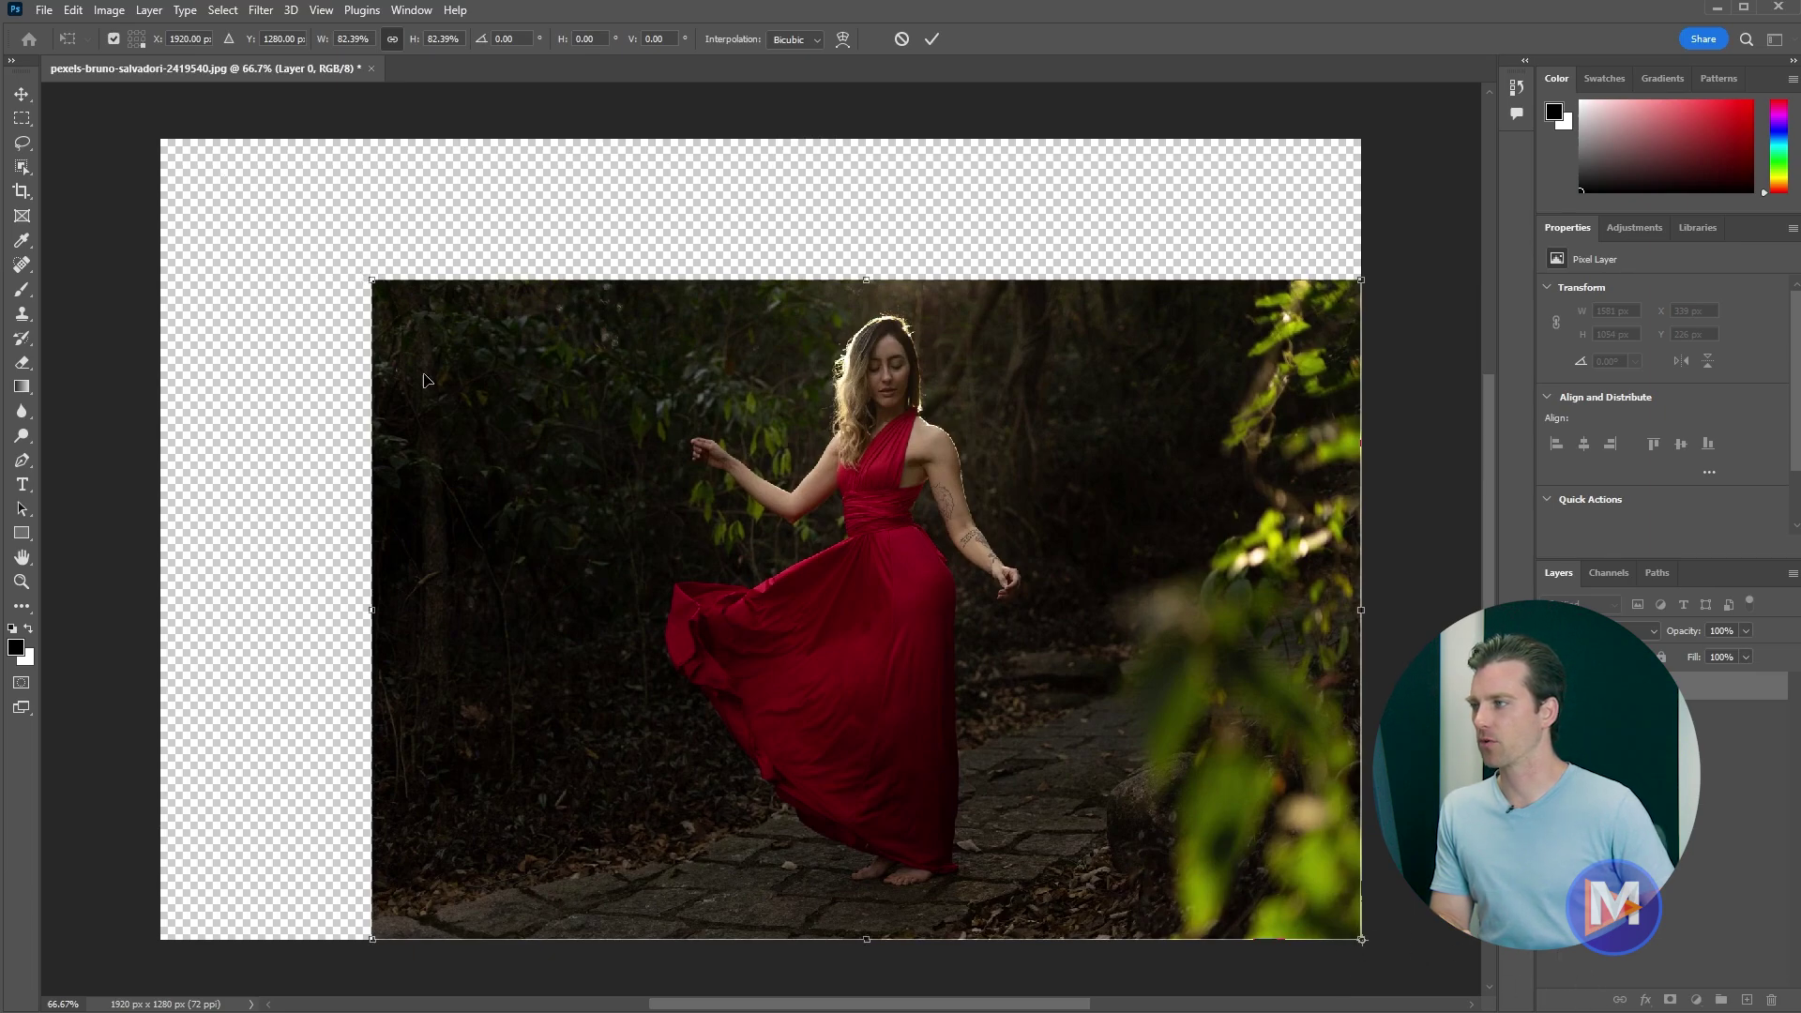
{"action": "left_click_drag", "start_coordinate": [358, 274], "coordinate": [623, 148]}
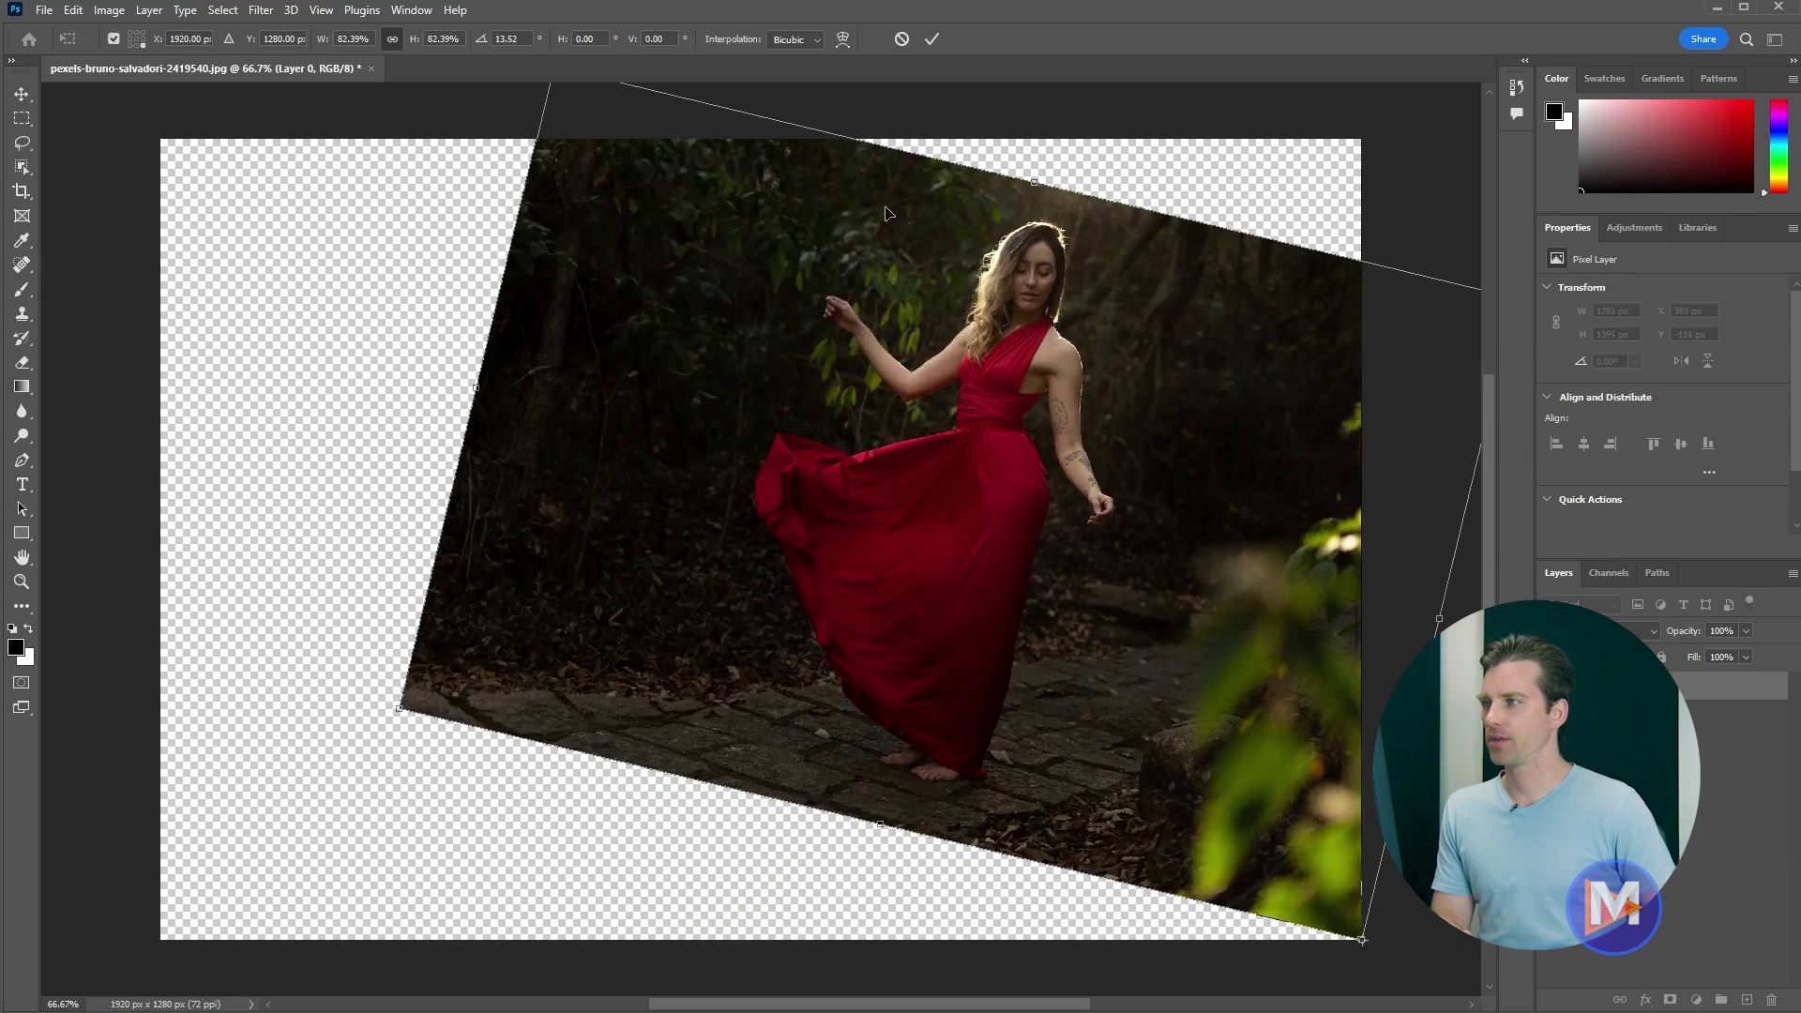
{"action": "left_click", "coordinate": [933, 42]}
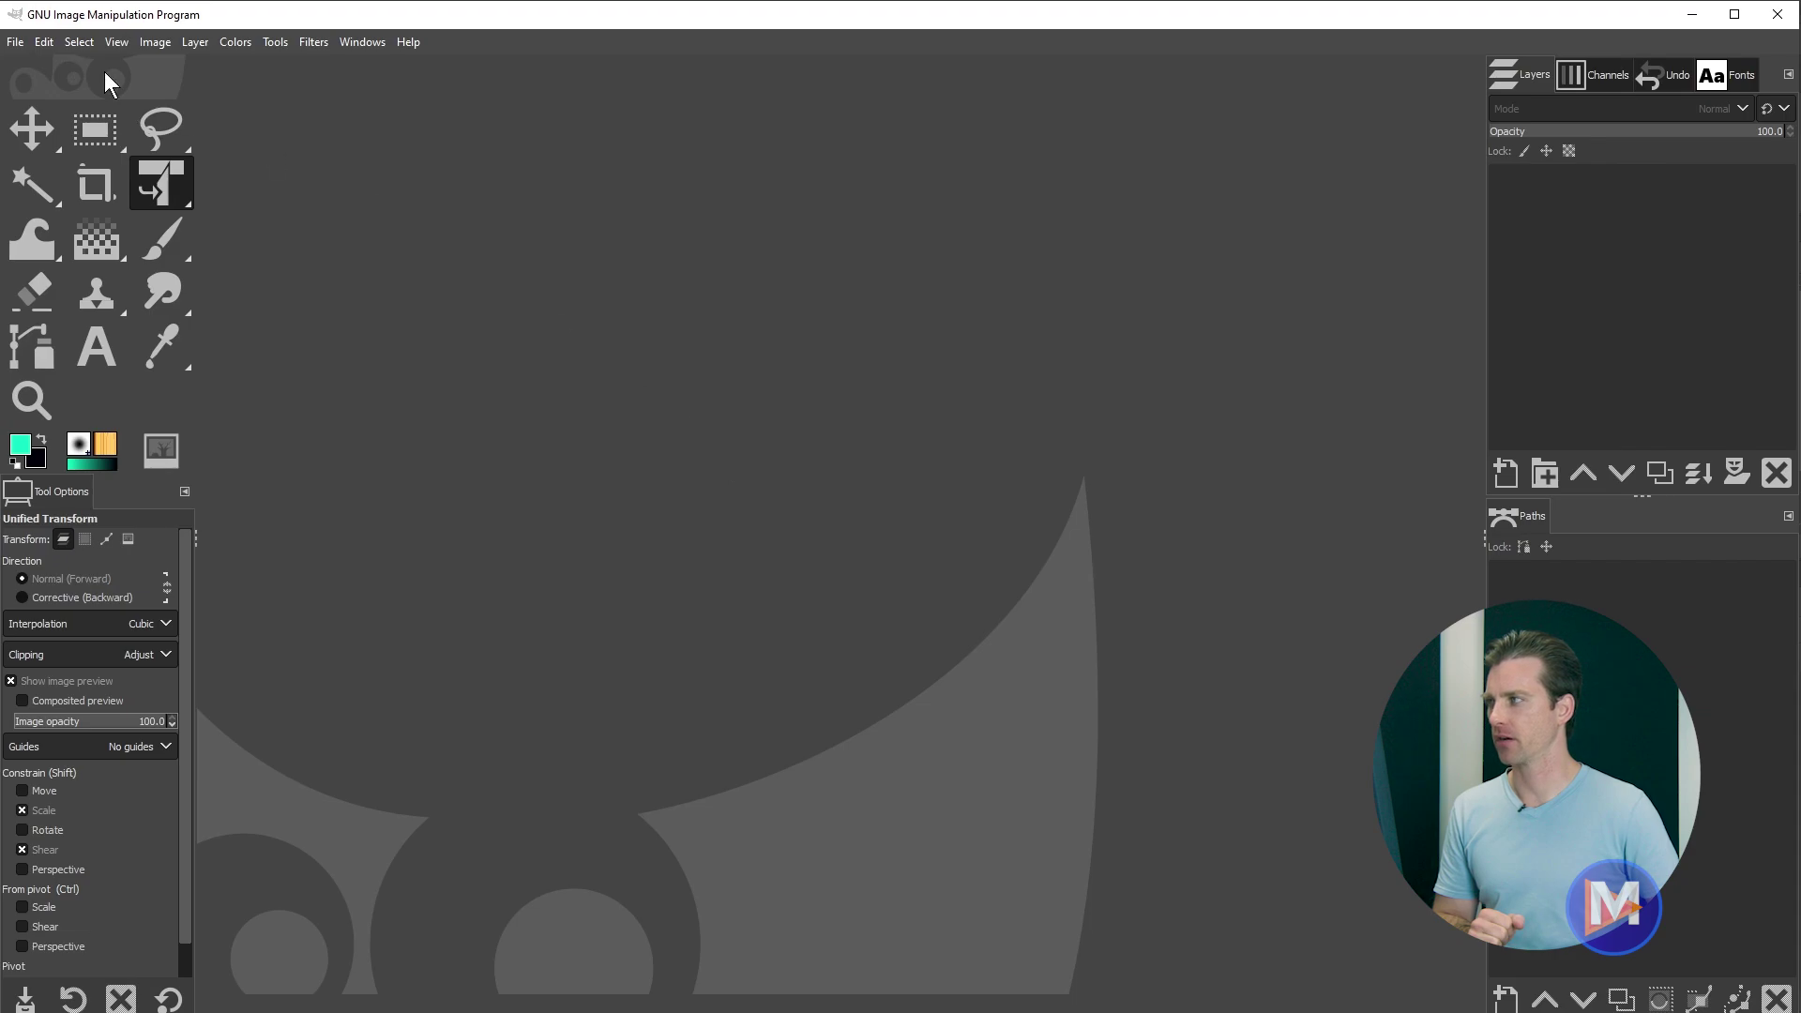
- Switch to GIMP and open the recent Pexels photo of the woman in red, converting it to the built-in sRGB profile
{"action": "left_click", "coordinate": [15, 41]}
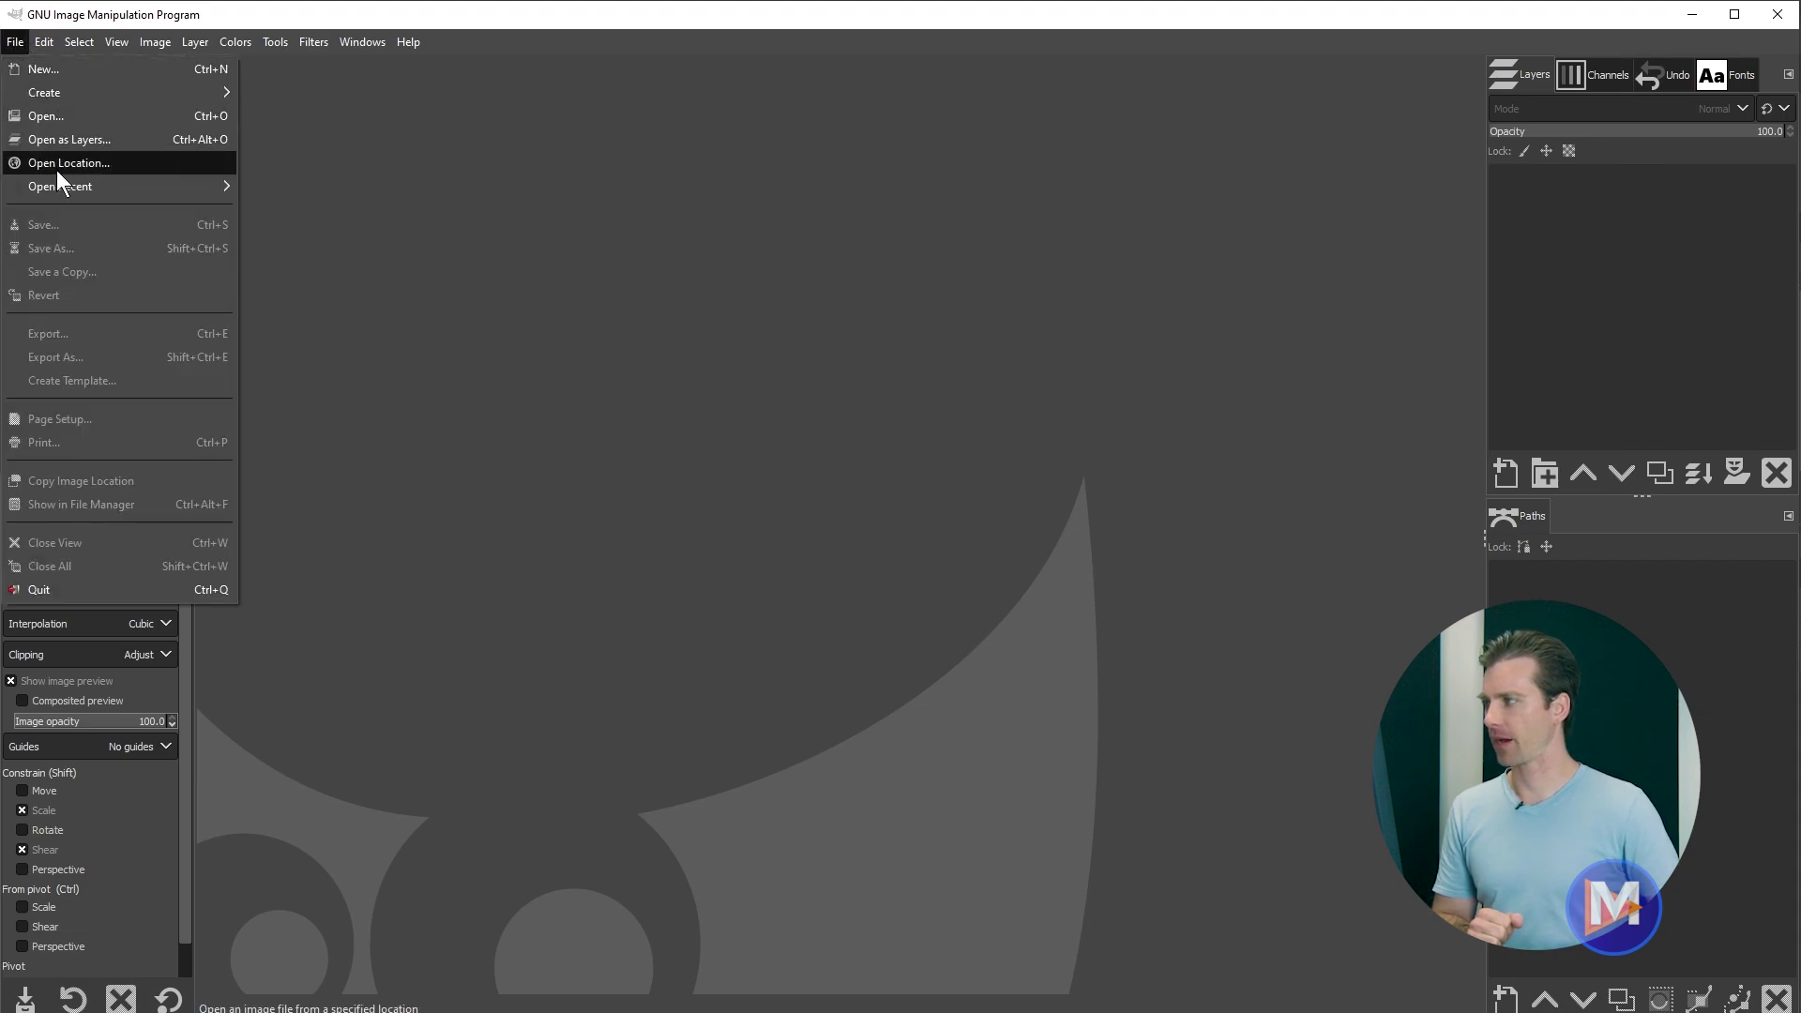
{"action": "mouse_move", "coordinate": [65, 183]}
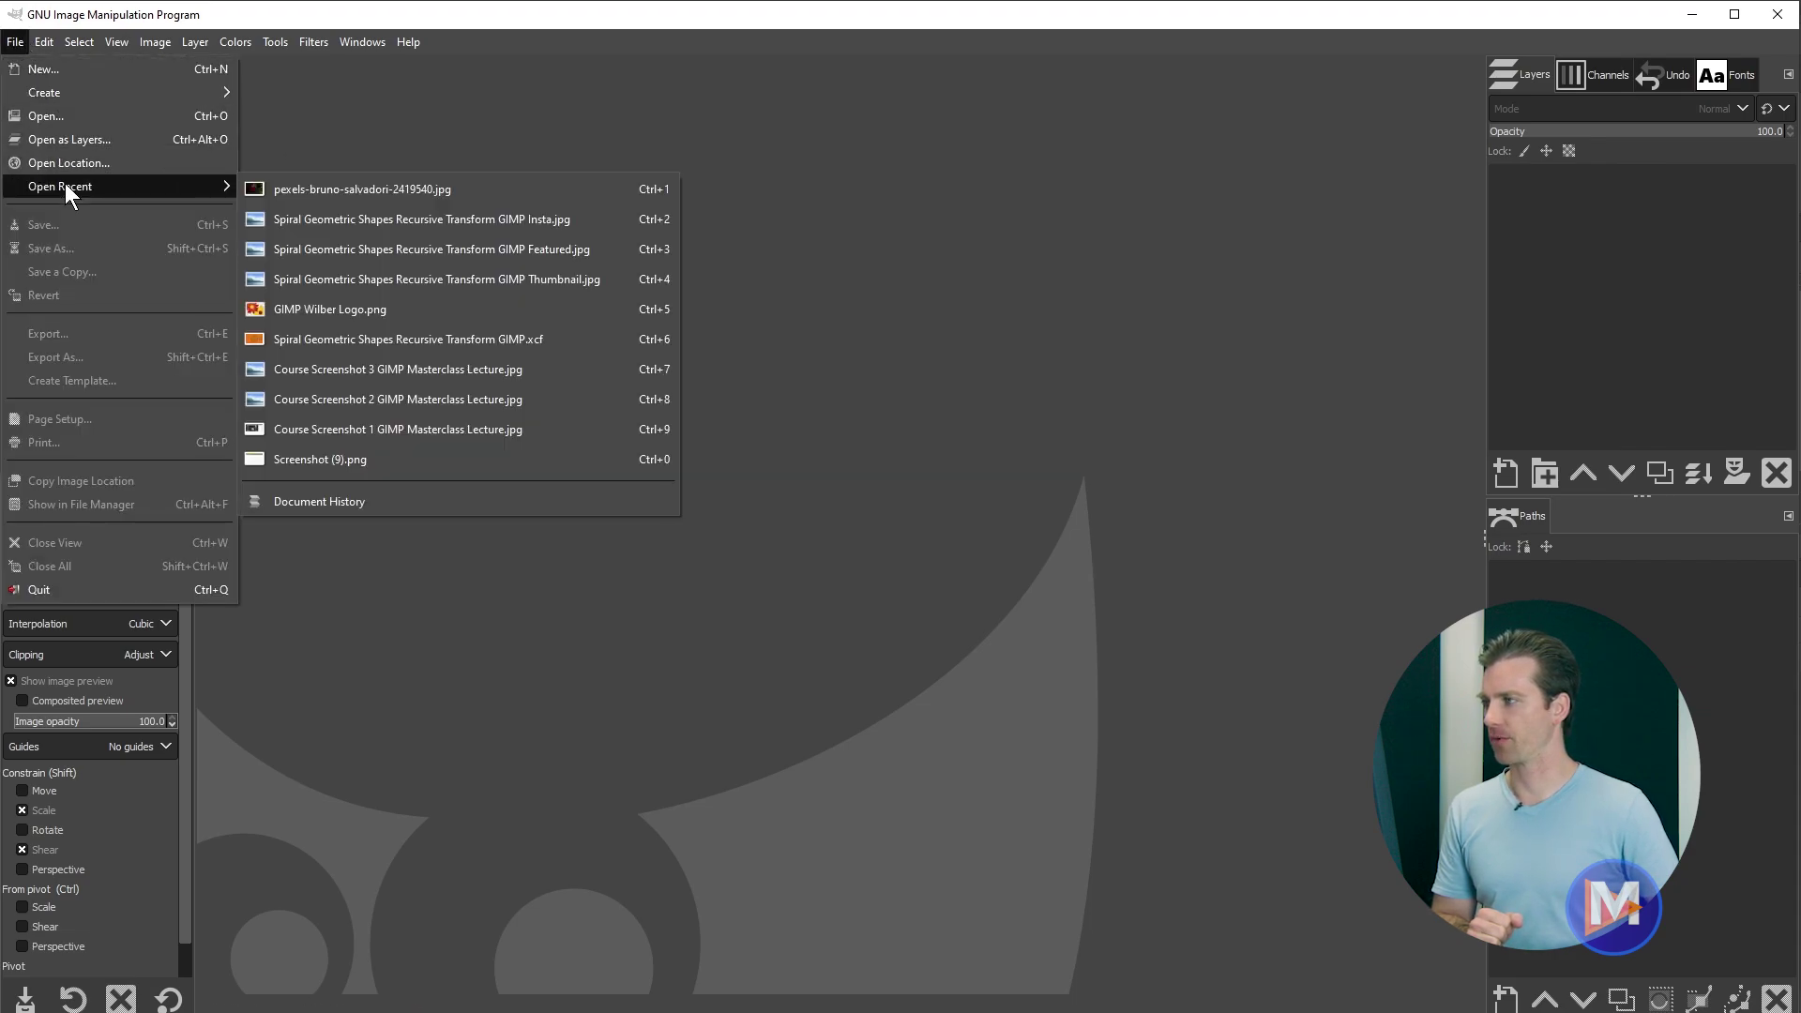
{"action": "left_click", "coordinate": [357, 190]}
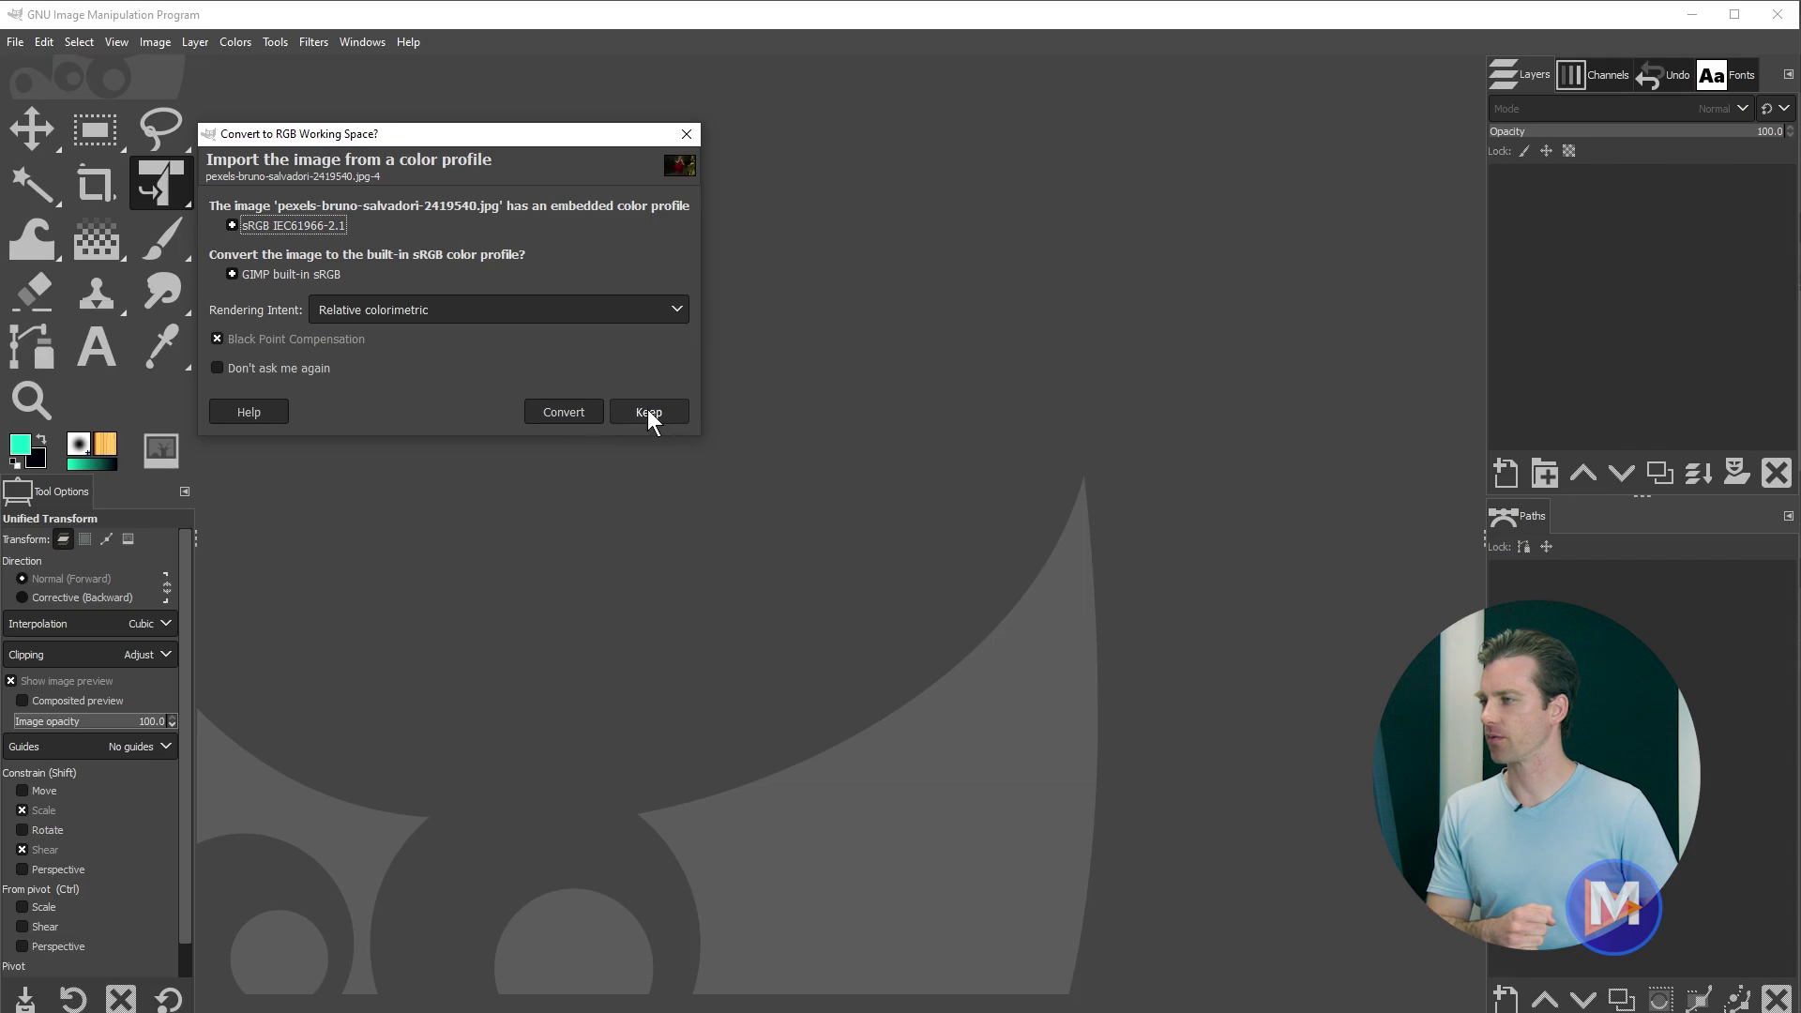
{"action": "left_click", "coordinate": [573, 414]}
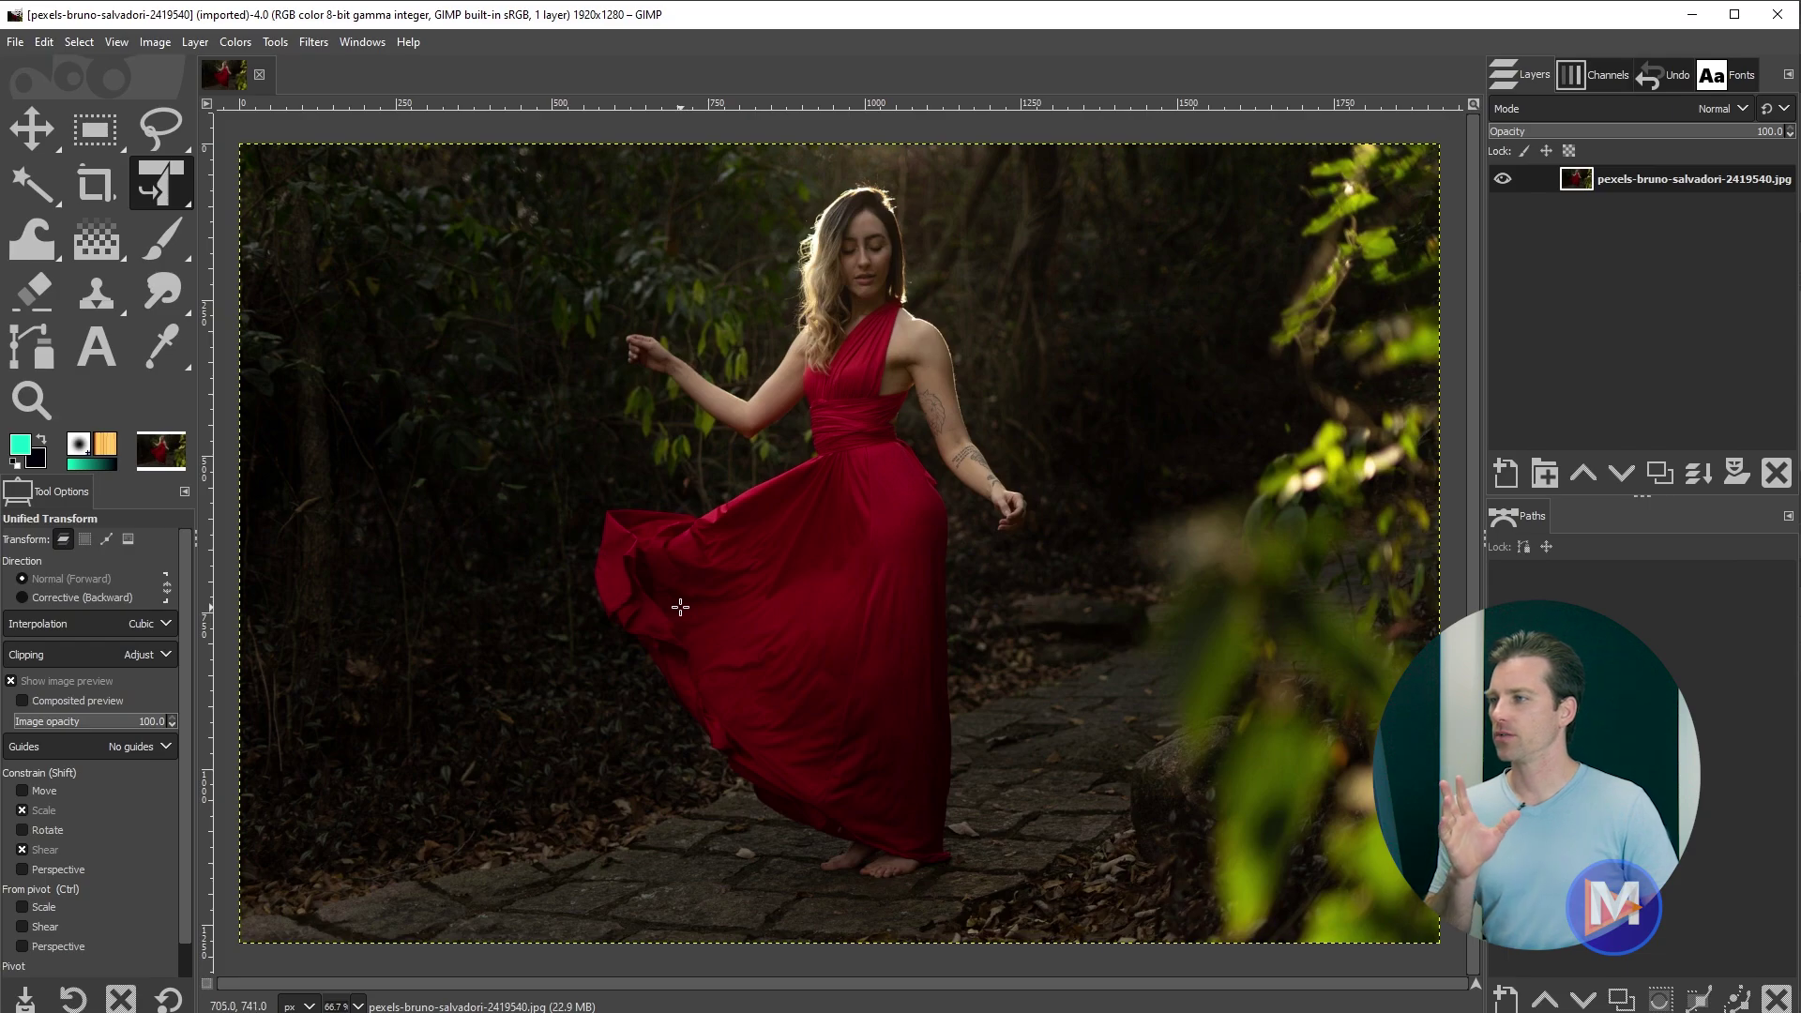
- With the Unified Transform tool, rotate the photo slightly and scale it down proportionally to about 96% from its top-left corner
{"action": "left_click", "coordinate": [169, 179]}
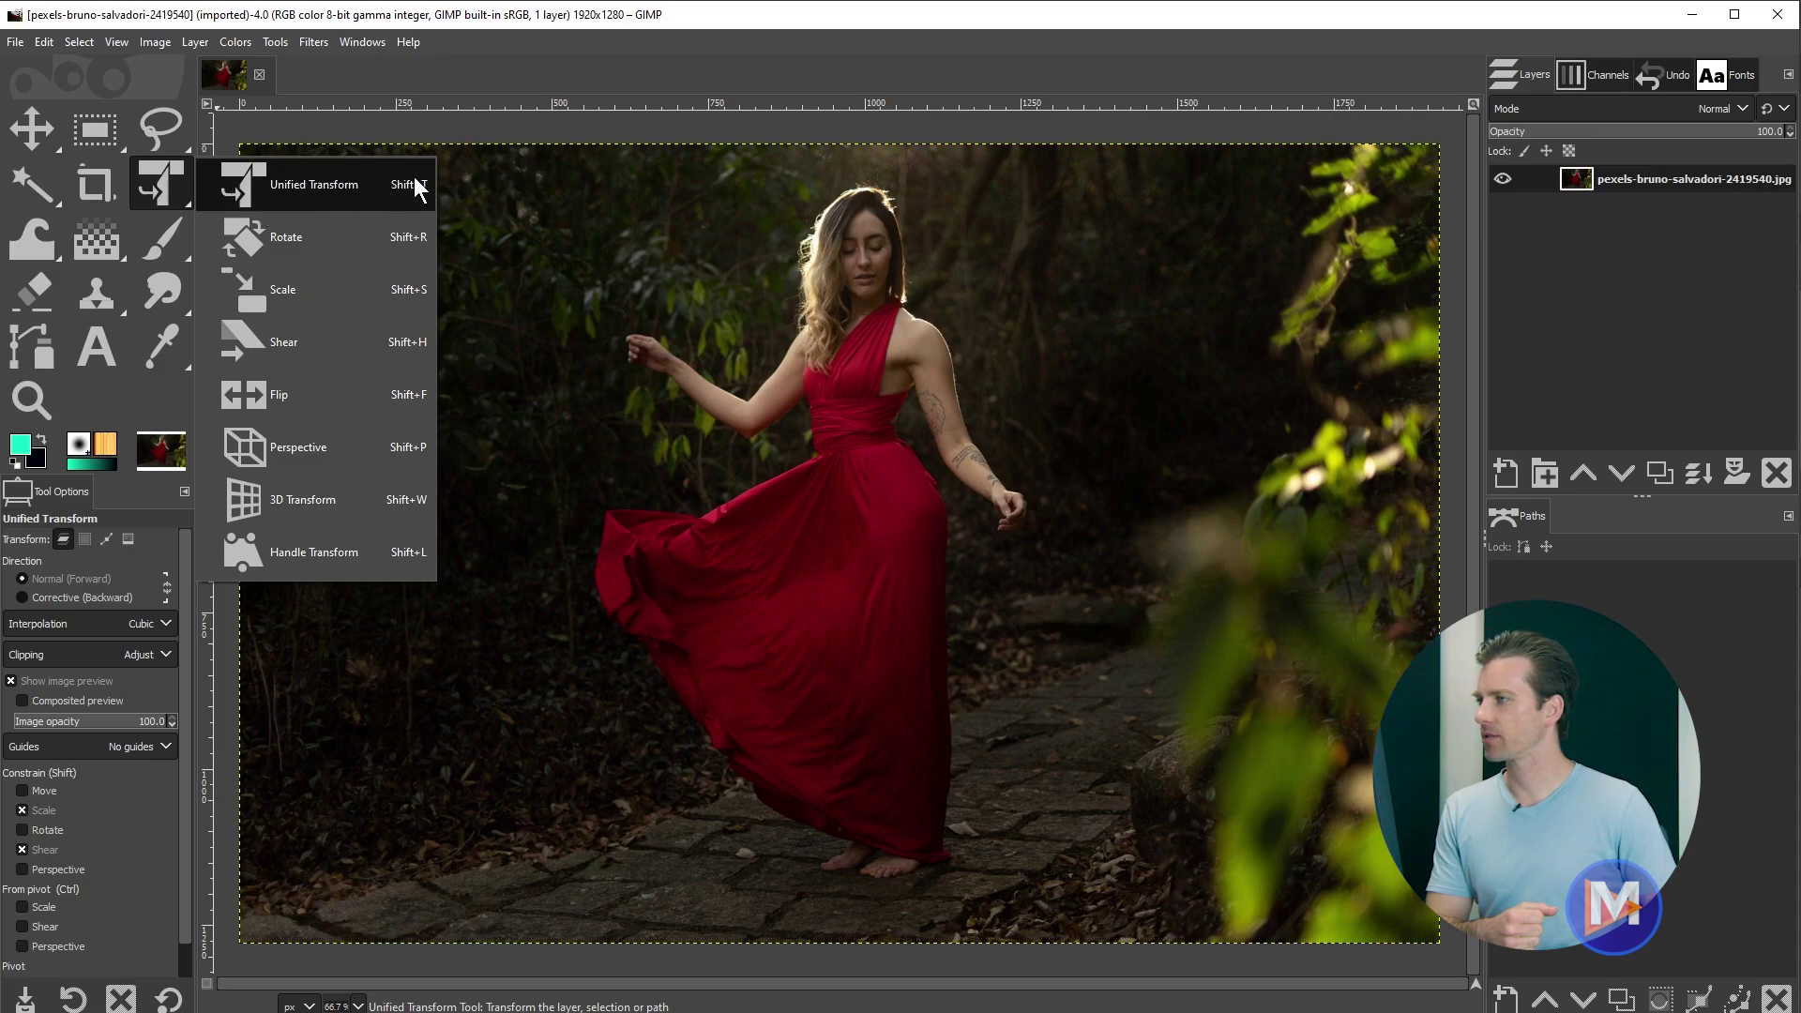
{"action": "left_click", "coordinate": [332, 186]}
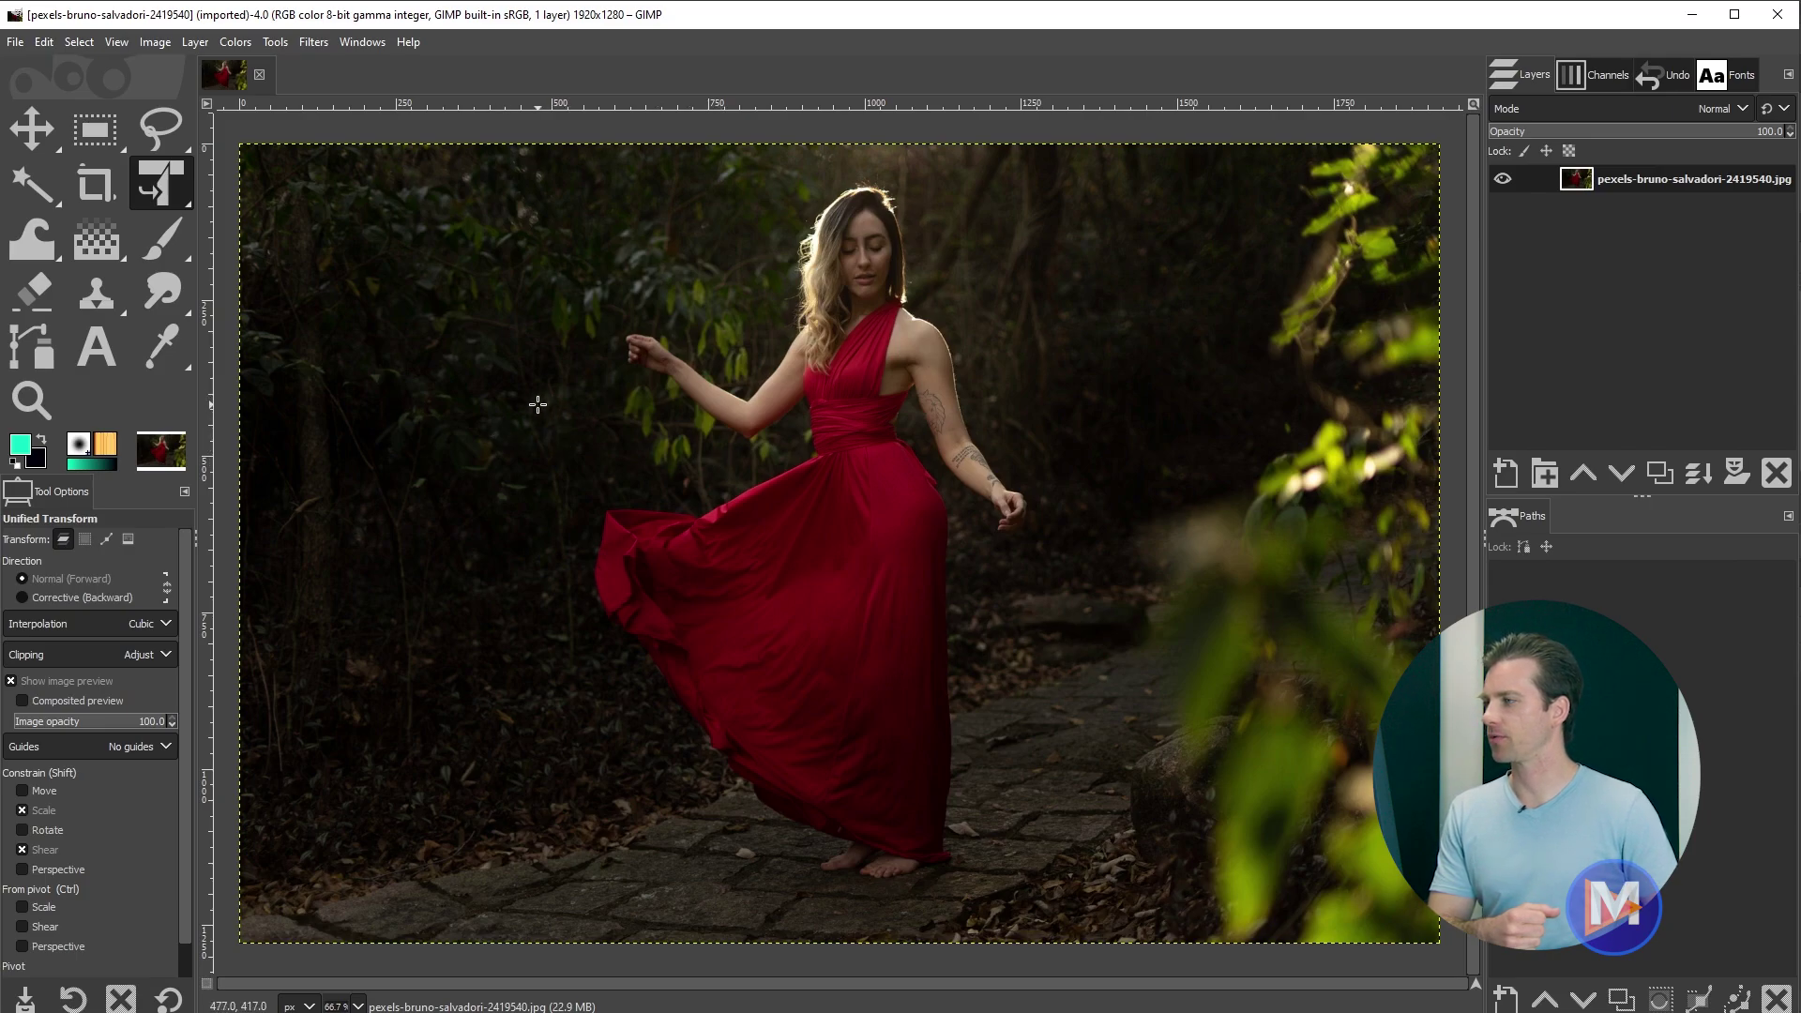
{"action": "left_click", "coordinate": [620, 359]}
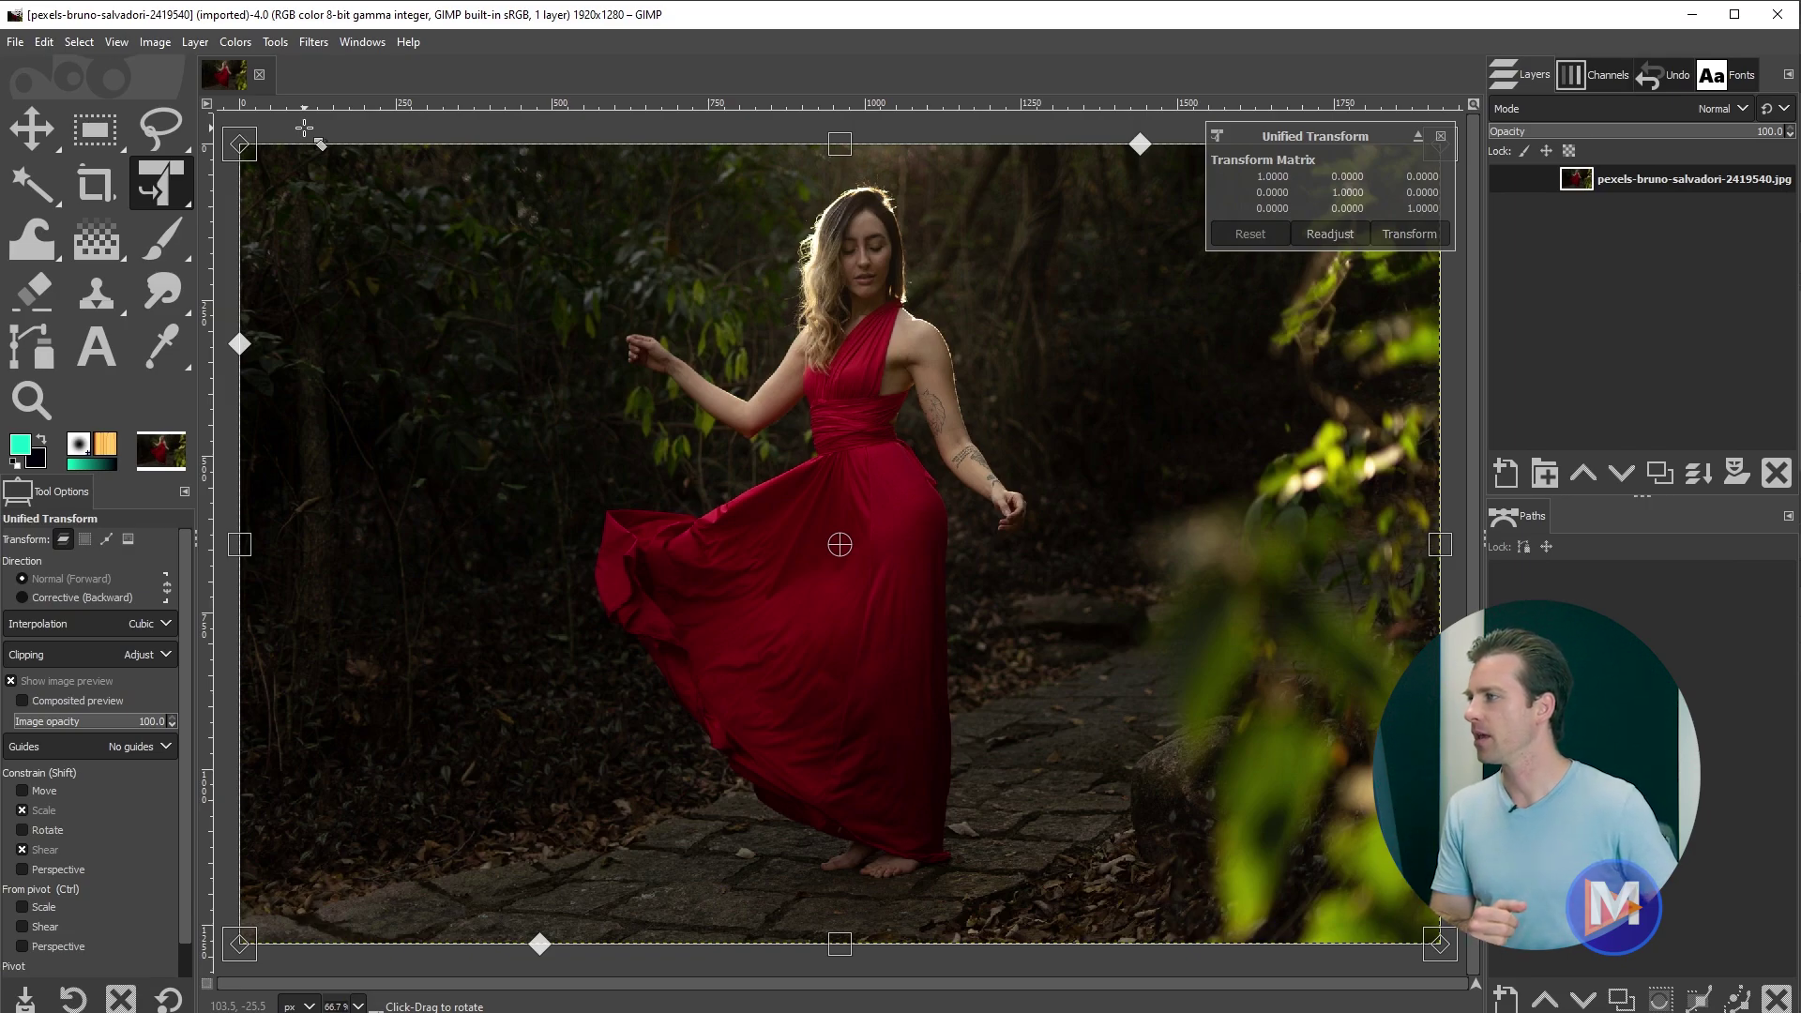
{"action": "left_click_drag", "start_coordinate": [305, 129], "coordinate": [340, 155]}
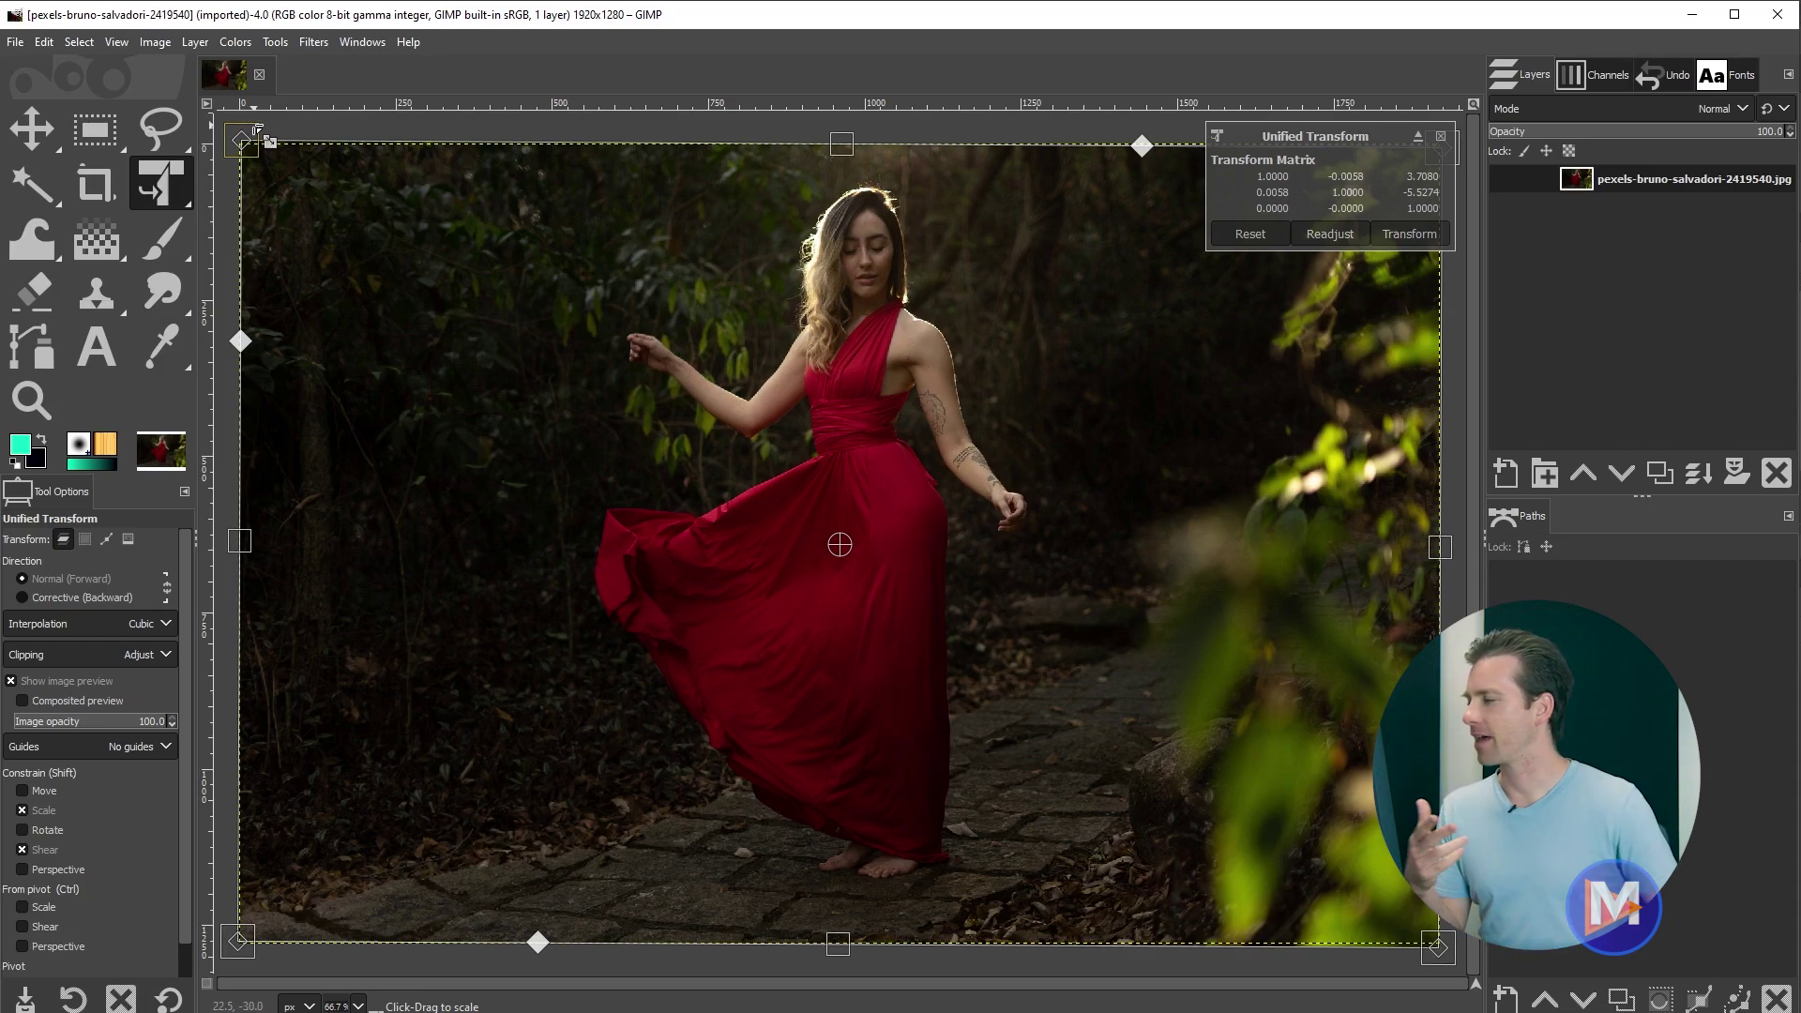
{"action": "left_click_drag", "start_coordinate": [253, 132], "coordinate": [284, 184]}
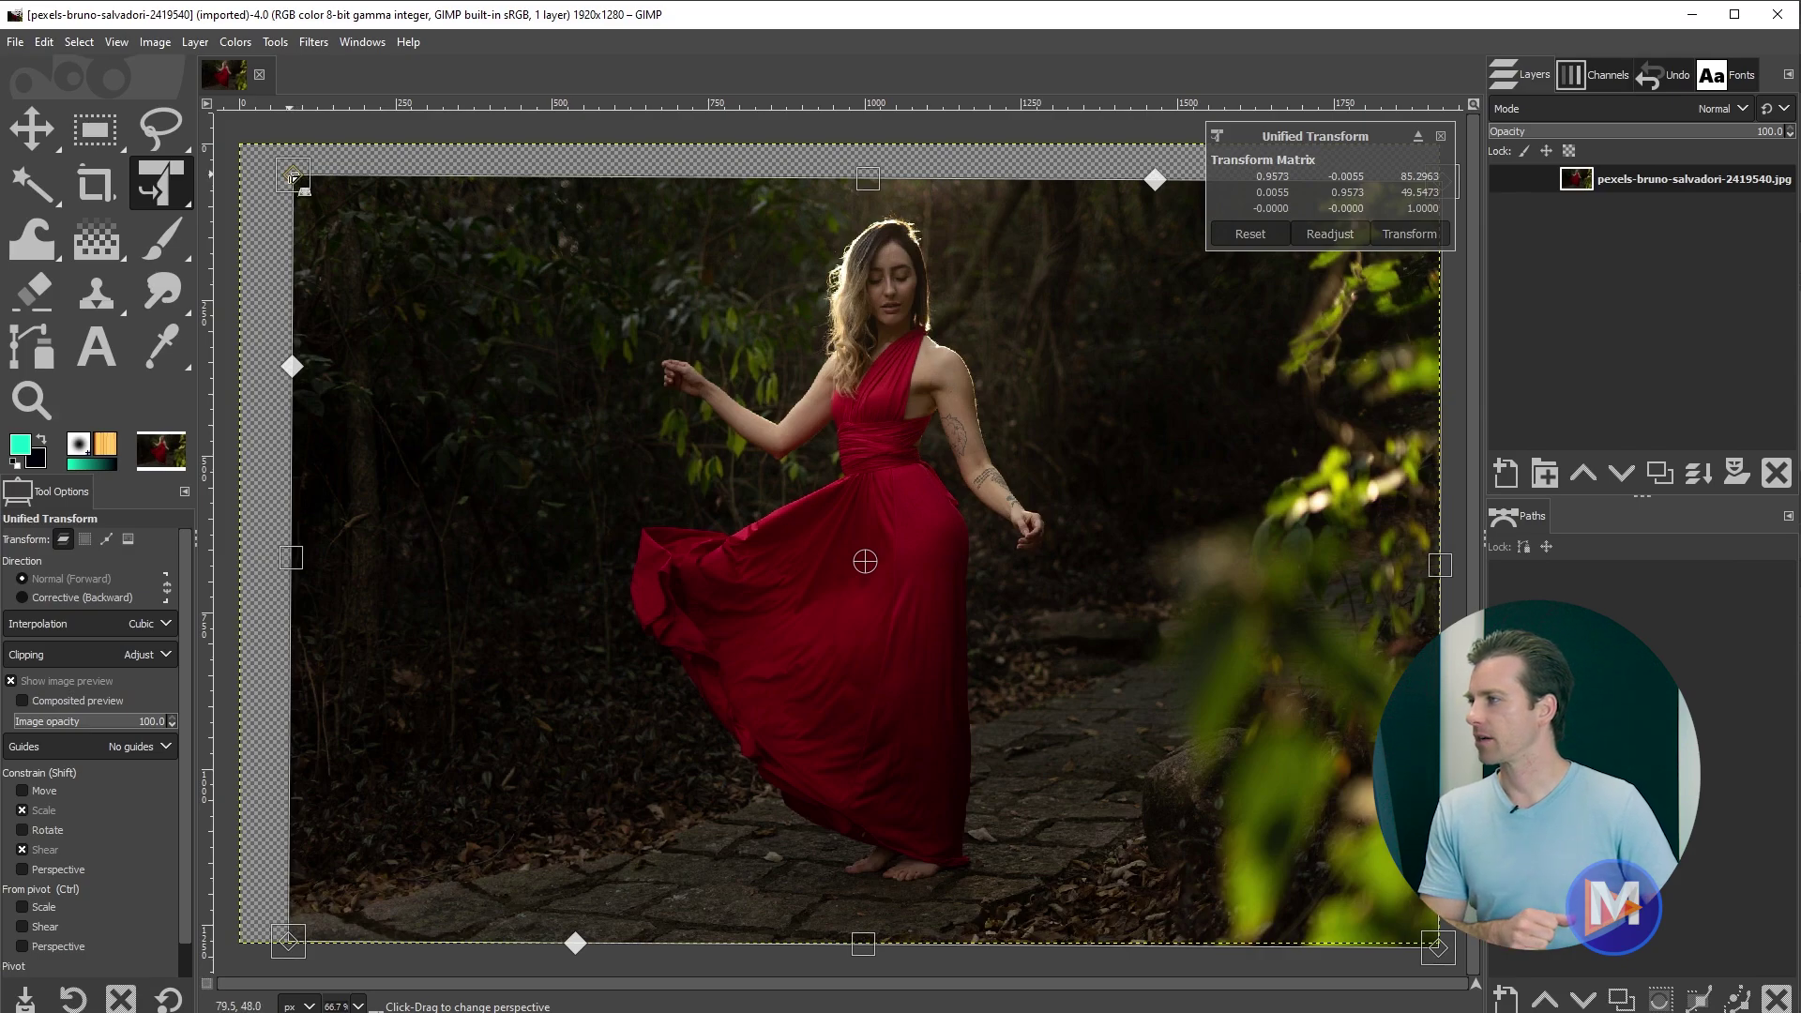
- Distort the photo in perspective by pulling its upper two corners inward and levelling them, so the top edge is narrower than the base
{"action": "left_click_drag", "start_coordinate": [294, 175], "coordinate": [515, 338]}
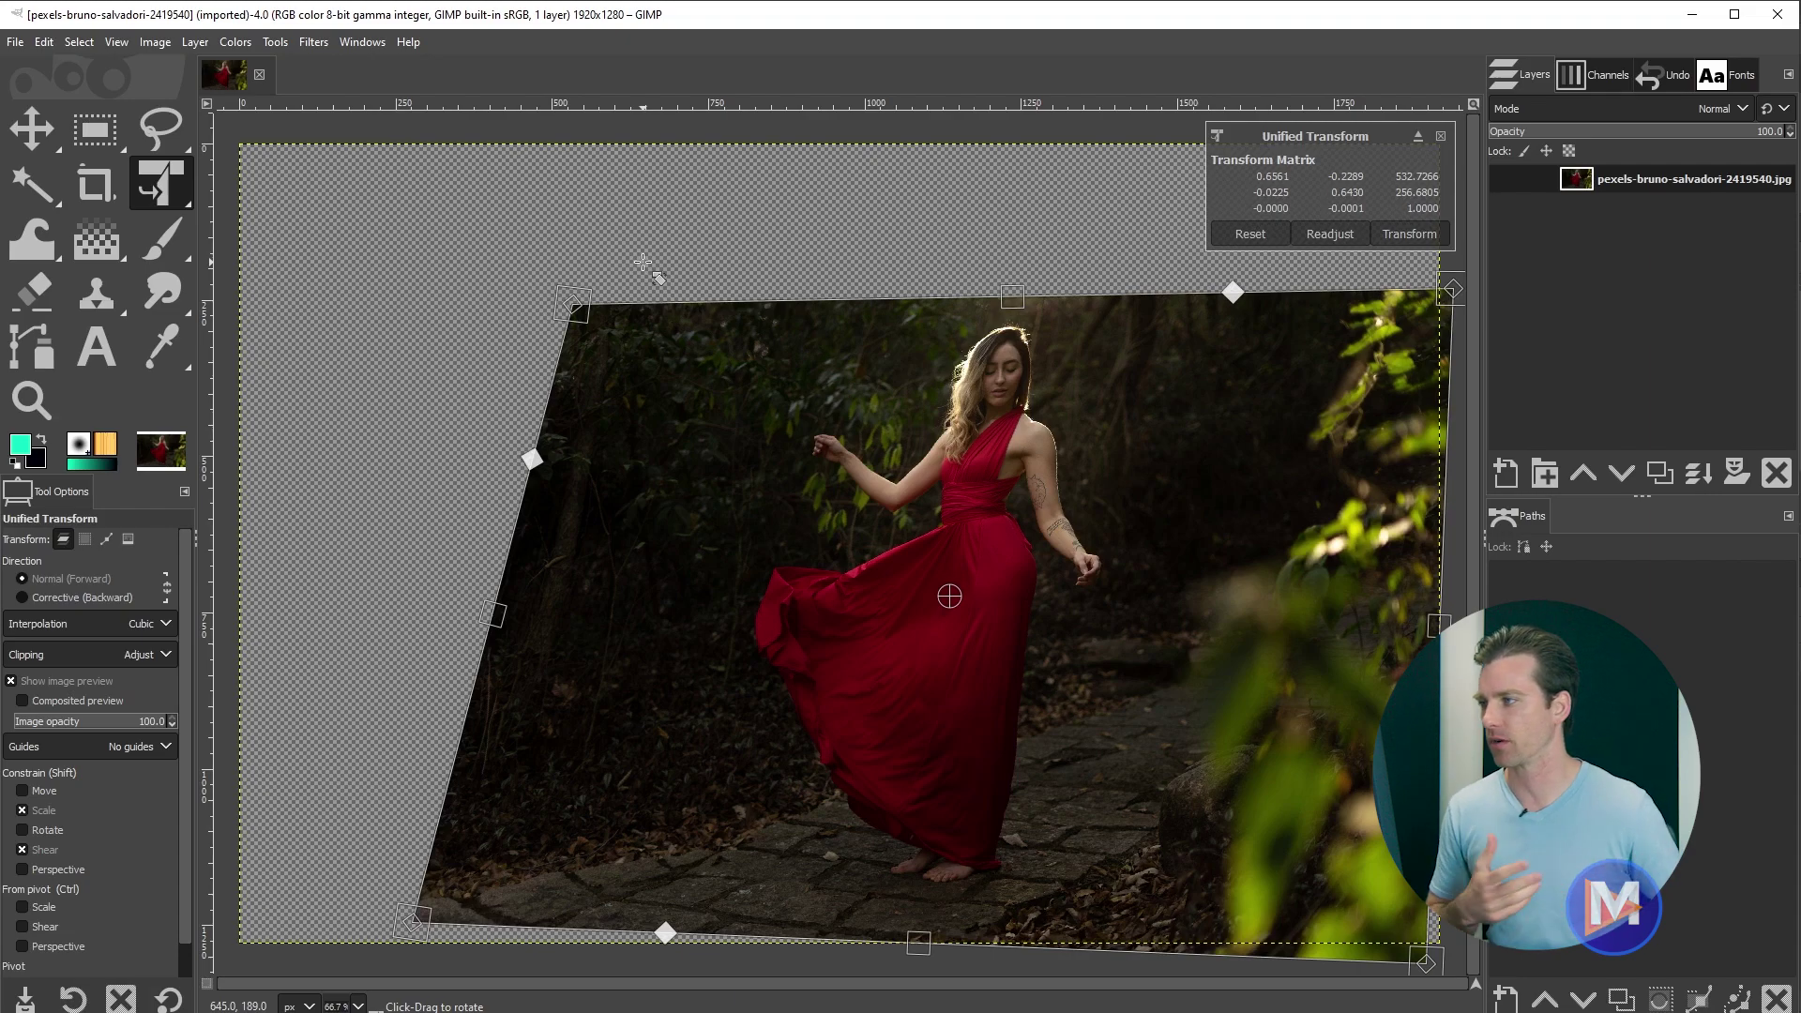
{"action": "left_click_drag", "start_coordinate": [574, 306], "coordinate": [685, 368]}
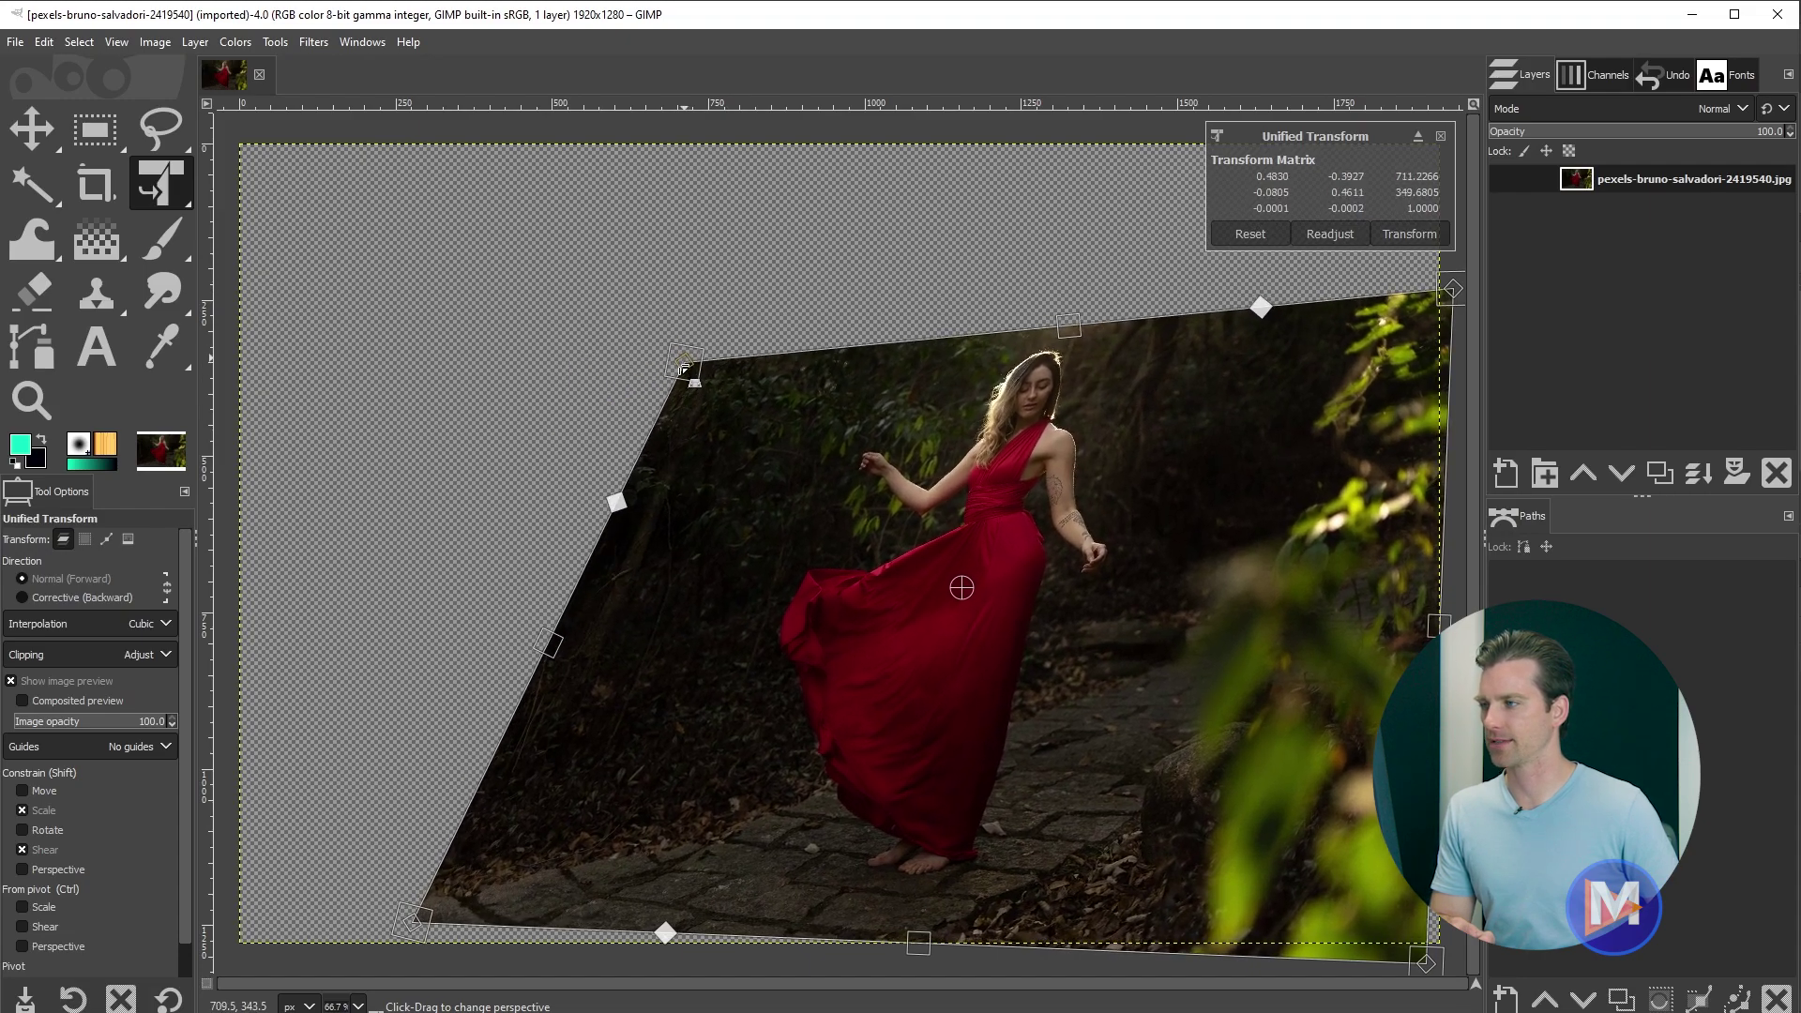
{"action": "left_click_drag", "start_coordinate": [1452, 290], "coordinate": [1111, 323]}
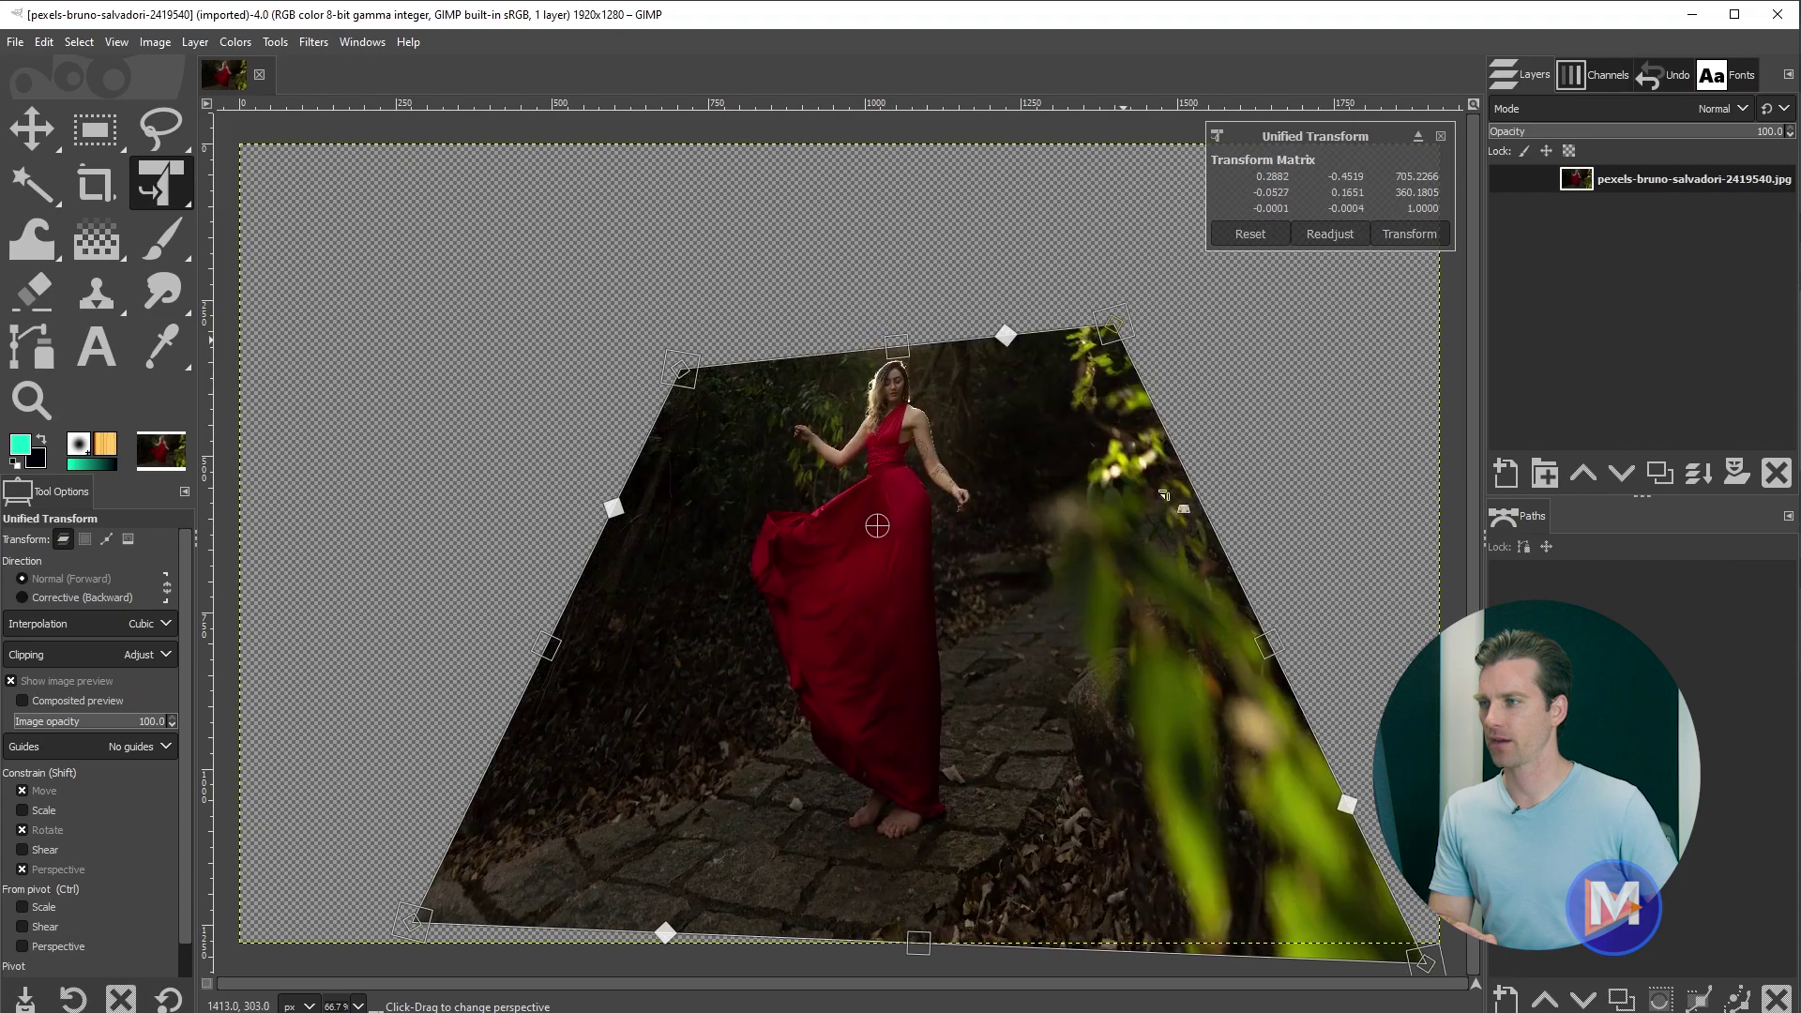
{"action": "left_click_drag", "start_coordinate": [1164, 494], "coordinate": [1108, 370]}
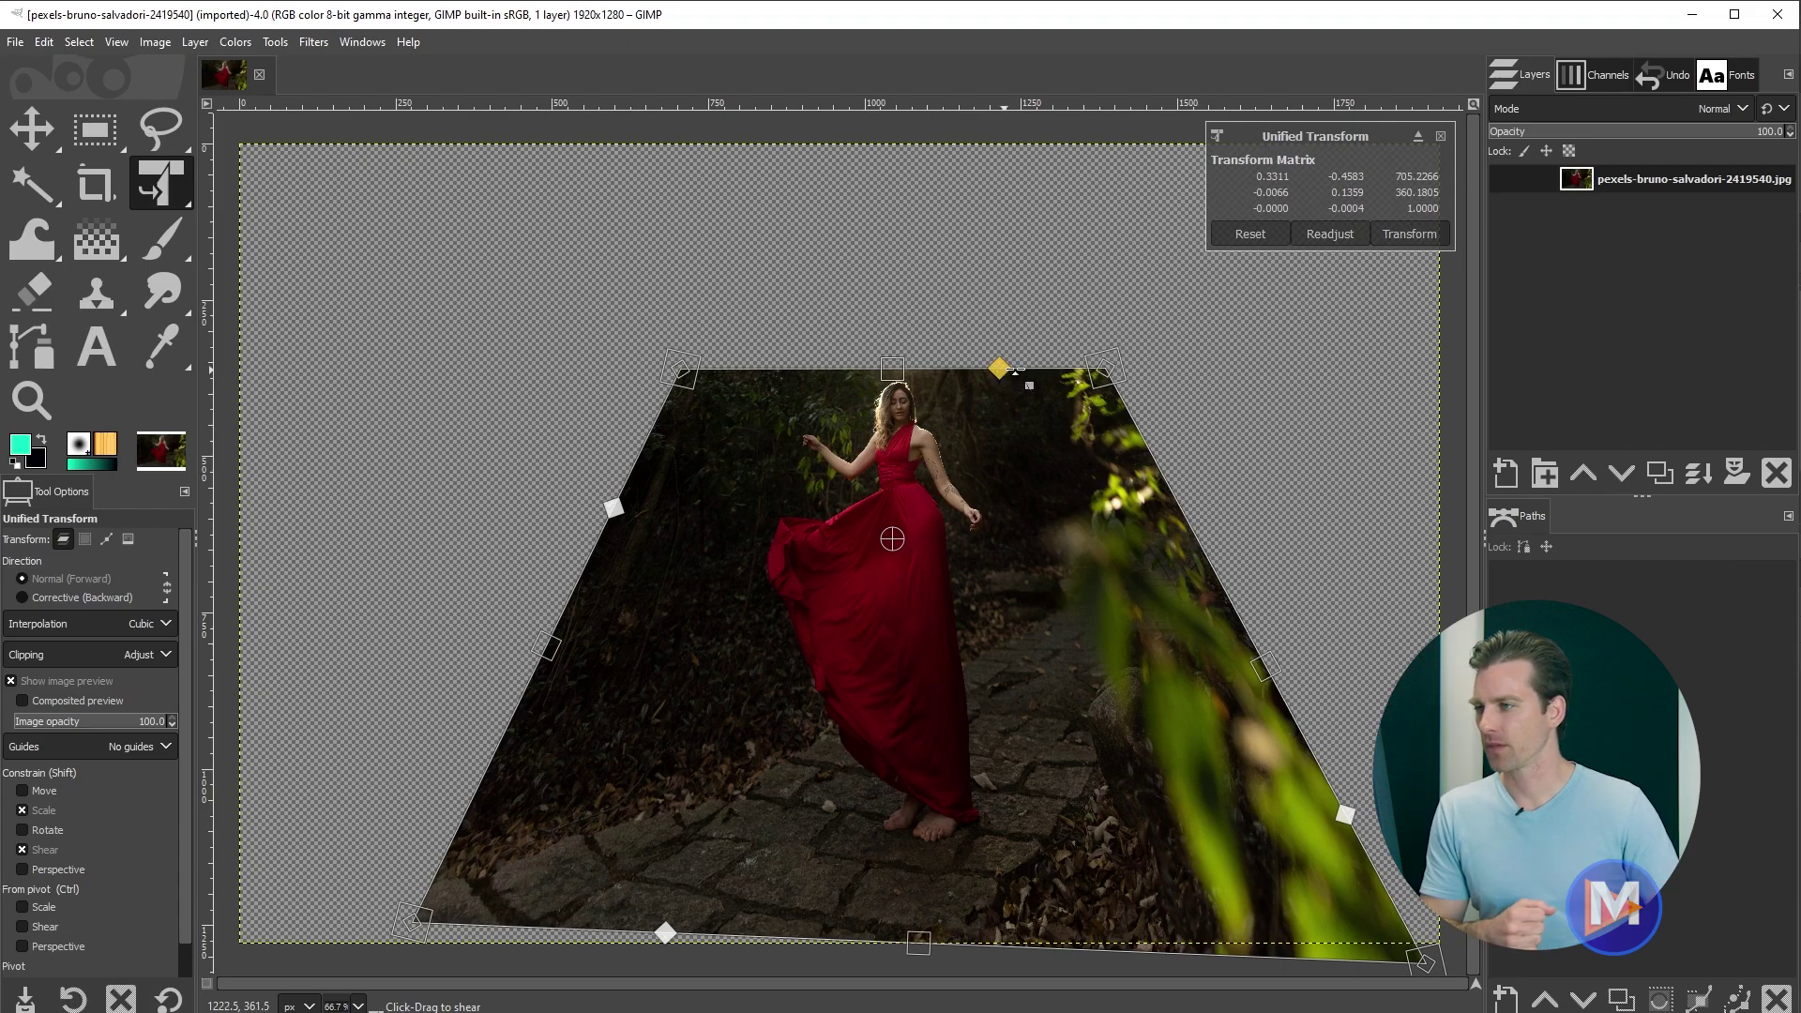
- Shear the distorted photo along its top and left edges, try resizing it from the left side, and undo that last change
{"action": "left_click_drag", "start_coordinate": [1006, 372], "coordinate": [1094, 422]}
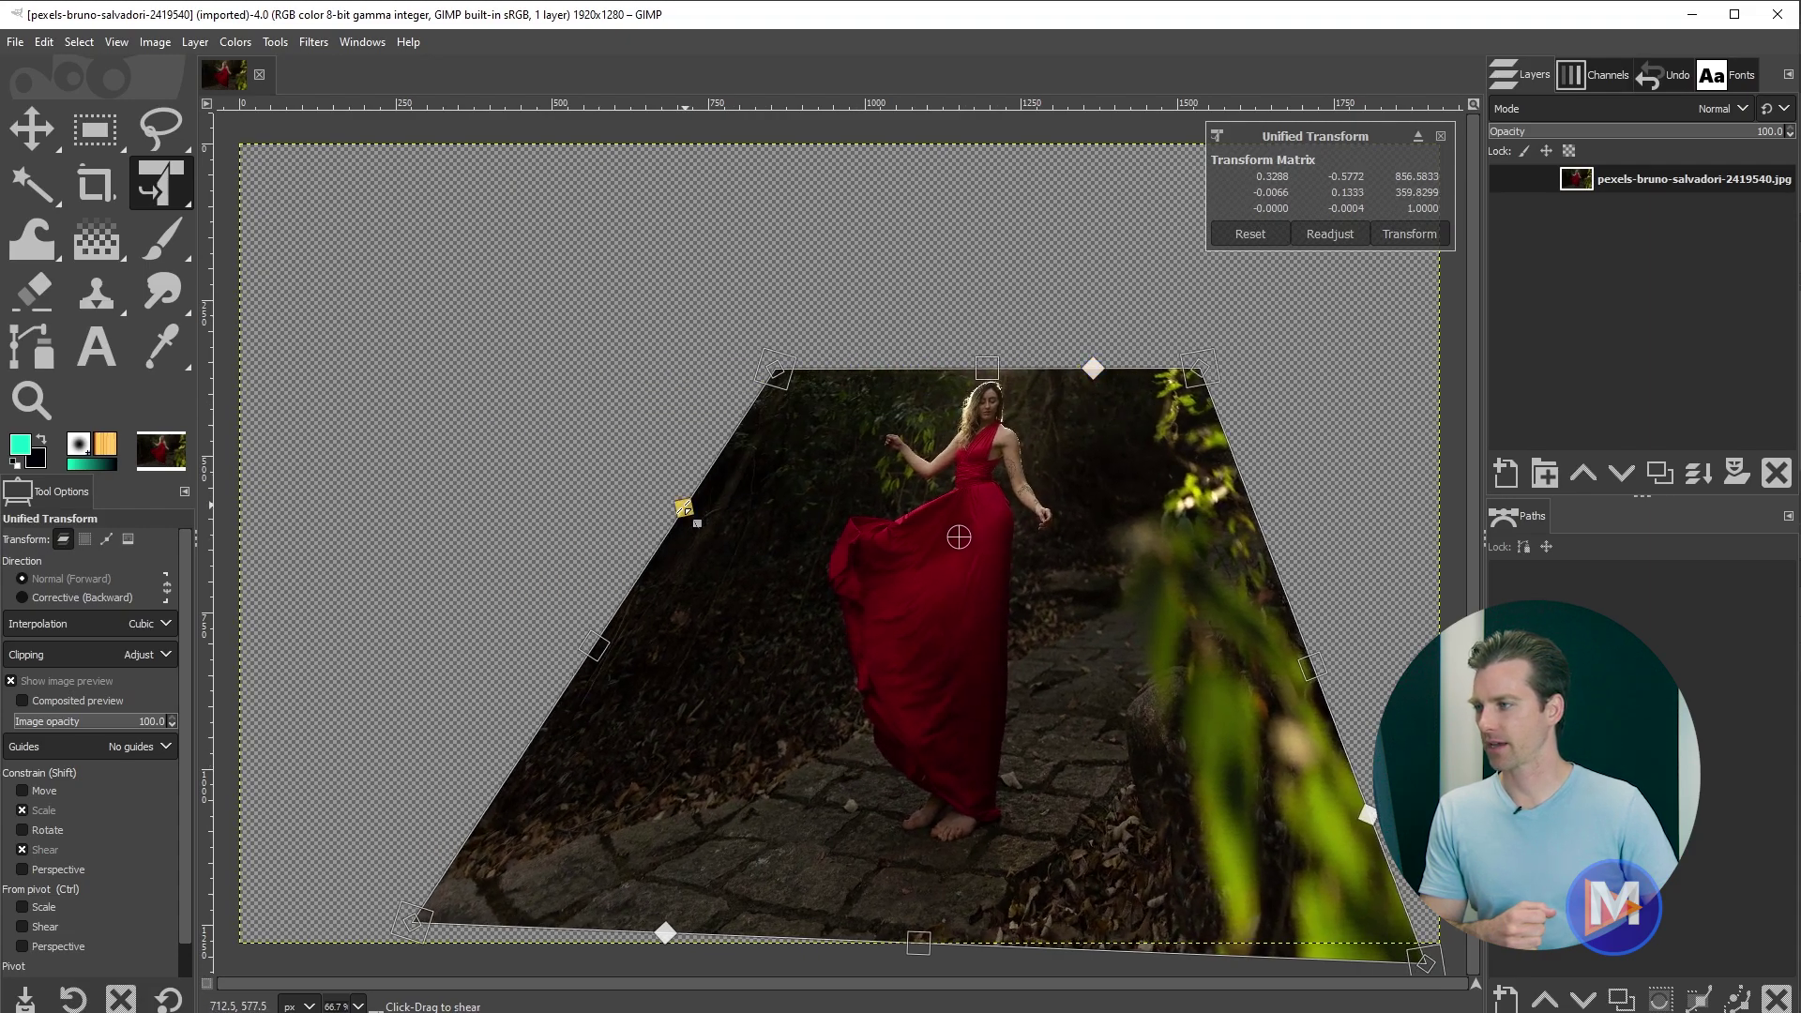
{"action": "left_click_drag", "start_coordinate": [682, 512], "coordinate": [591, 619]}
{"action": "left_click_drag", "start_coordinate": [542, 706], "coordinate": [783, 550]}
{"action": "key", "text": "ctrl+z"}
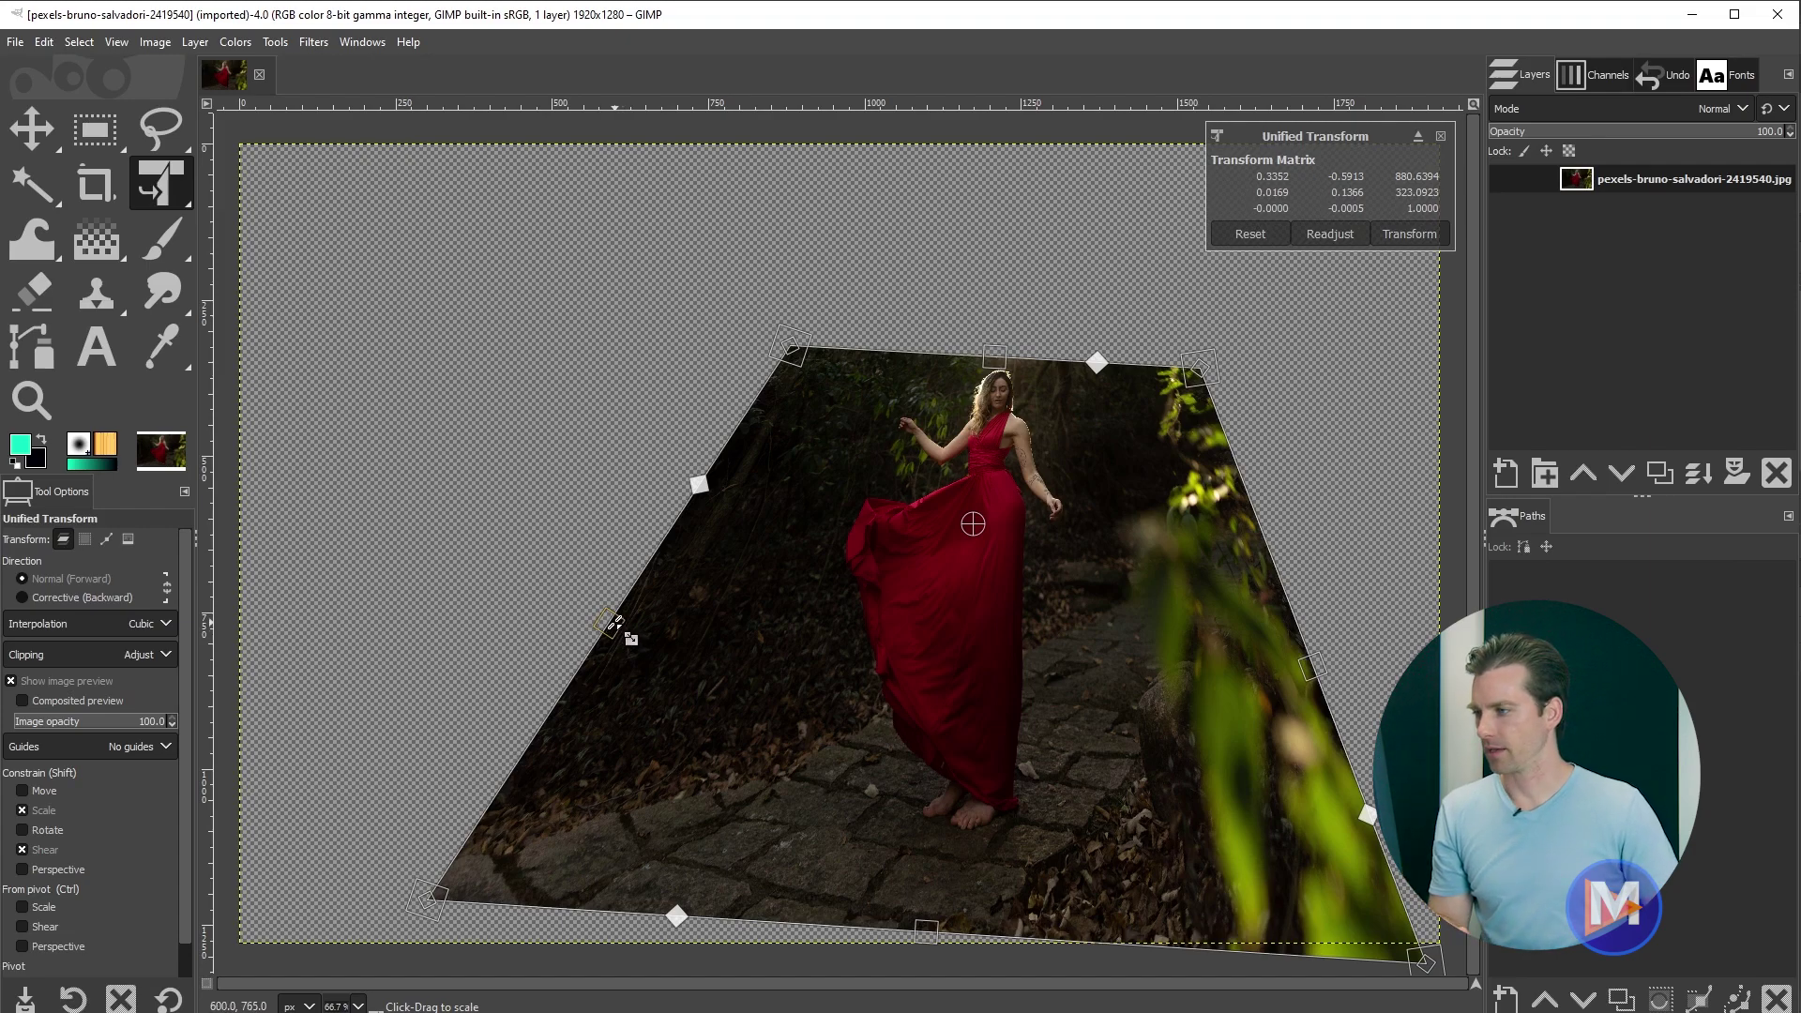
- Scale the distorted photo down proportionally from its left-middle handle, apply the transform, and undo it
{"action": "left_click_drag", "start_coordinate": [623, 632], "coordinate": [893, 606]}
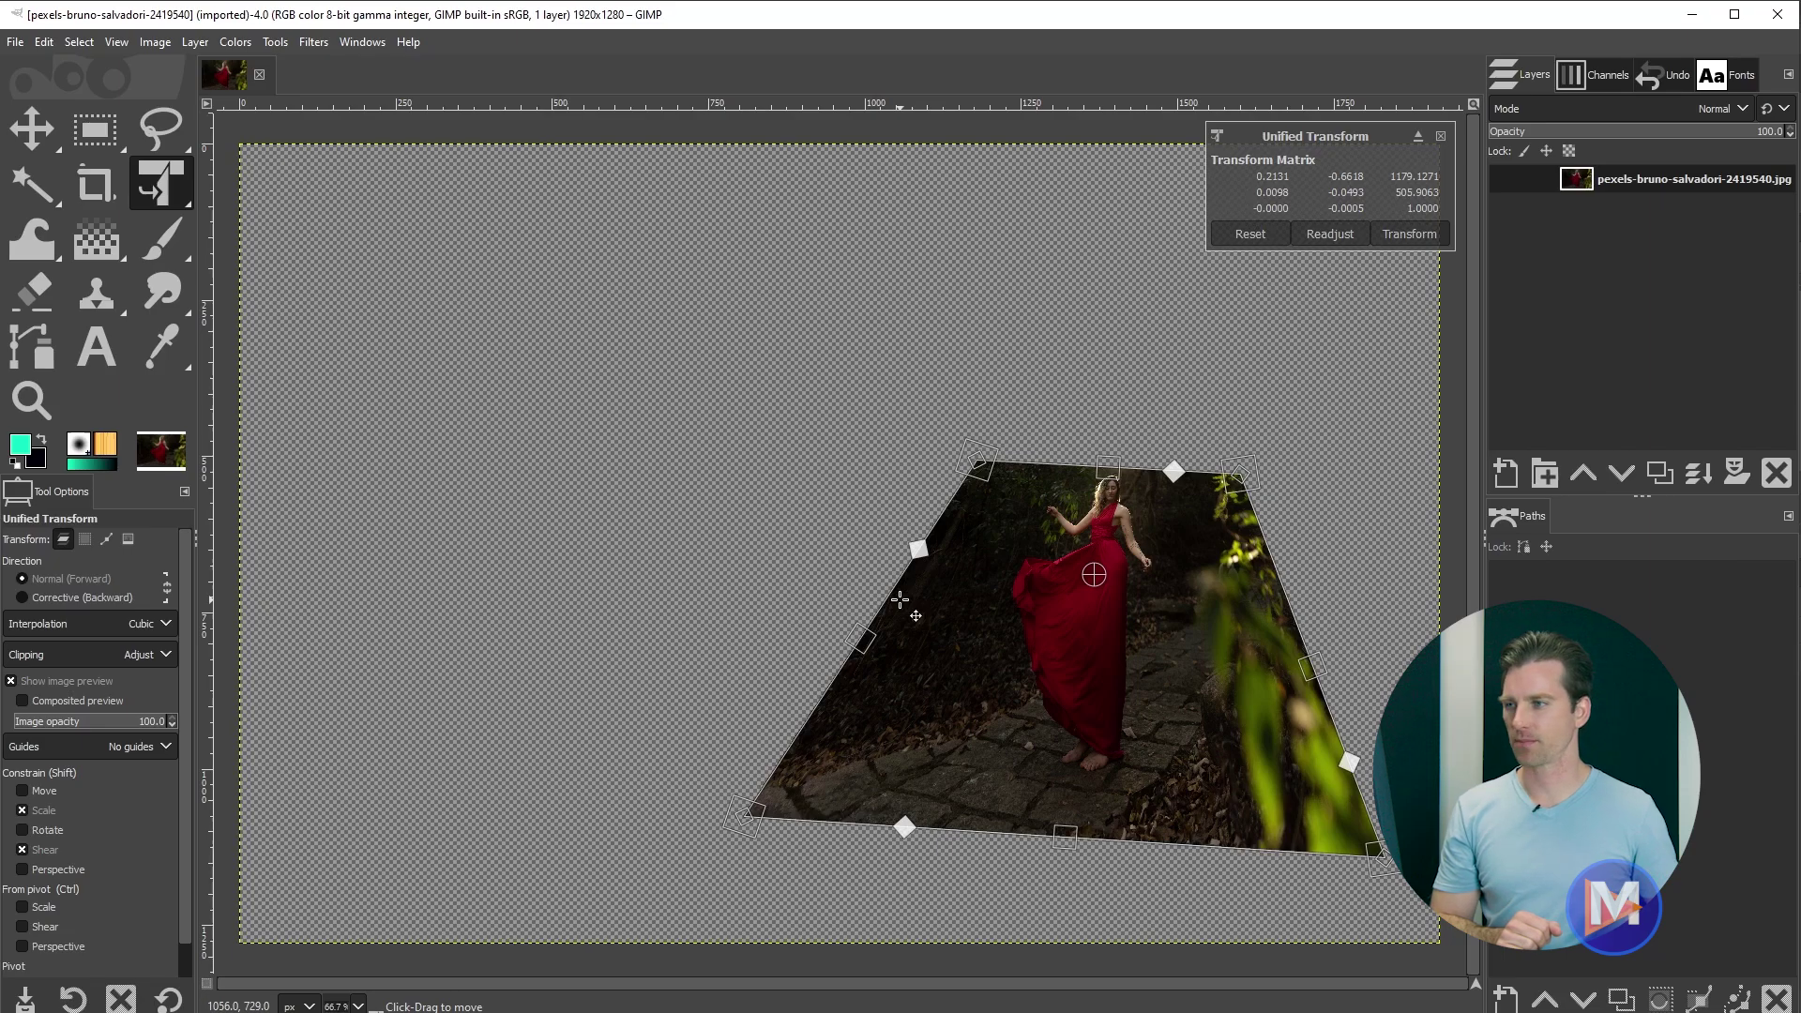
{"action": "key", "text": "Return"}
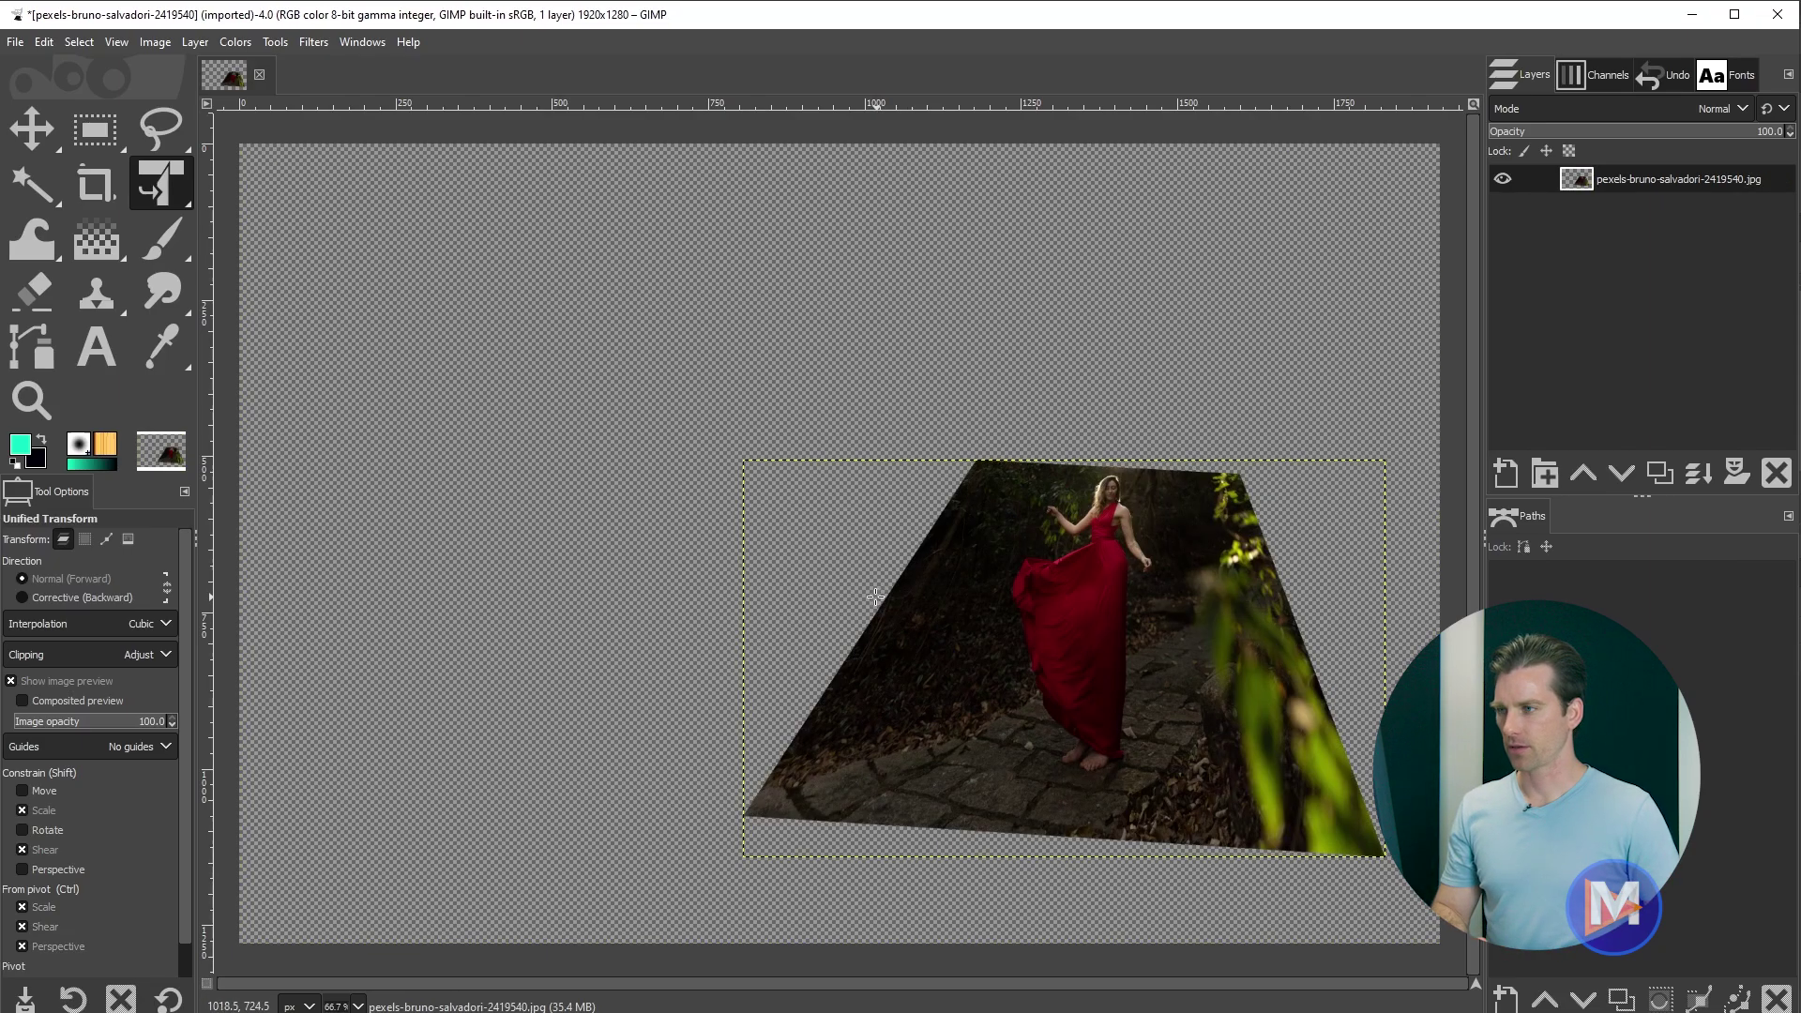
{"action": "key", "text": "ctrl+z"}
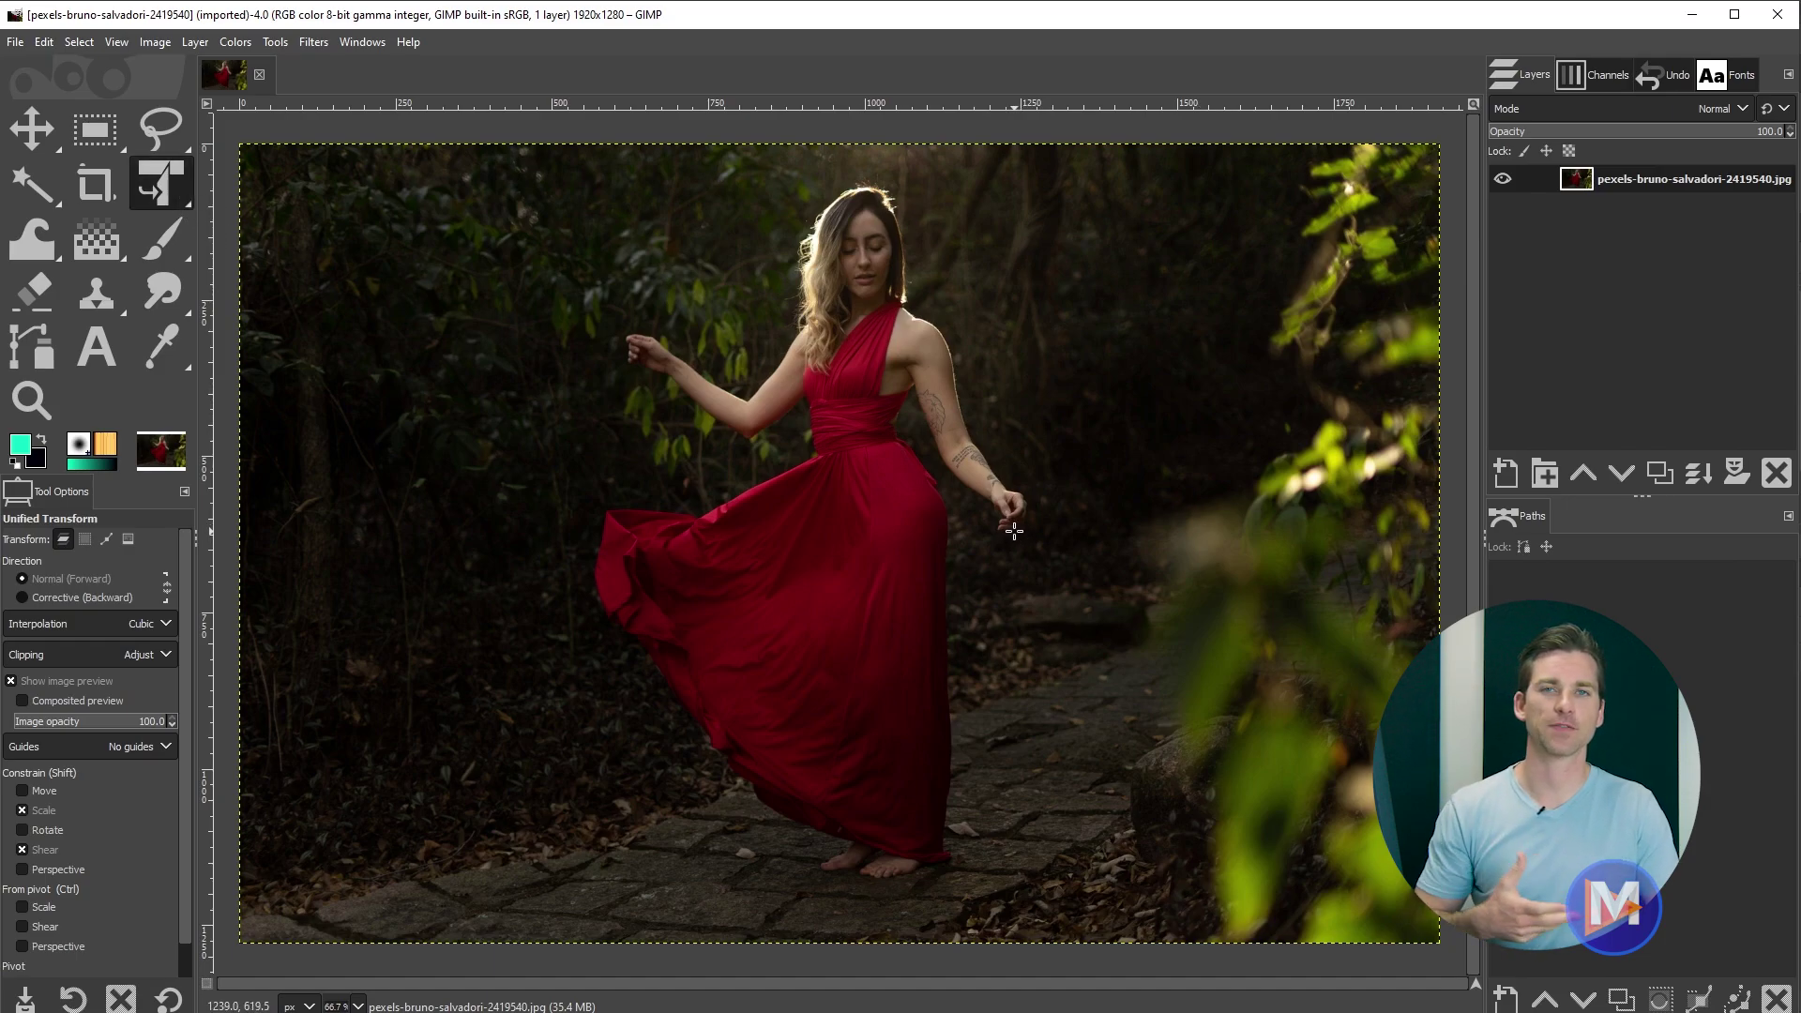
- Start a new unified transform, move the pivot point onto the path beside the dress, and rotate the photo counterclockwise around it
{"action": "left_click", "coordinate": [1012, 527]}
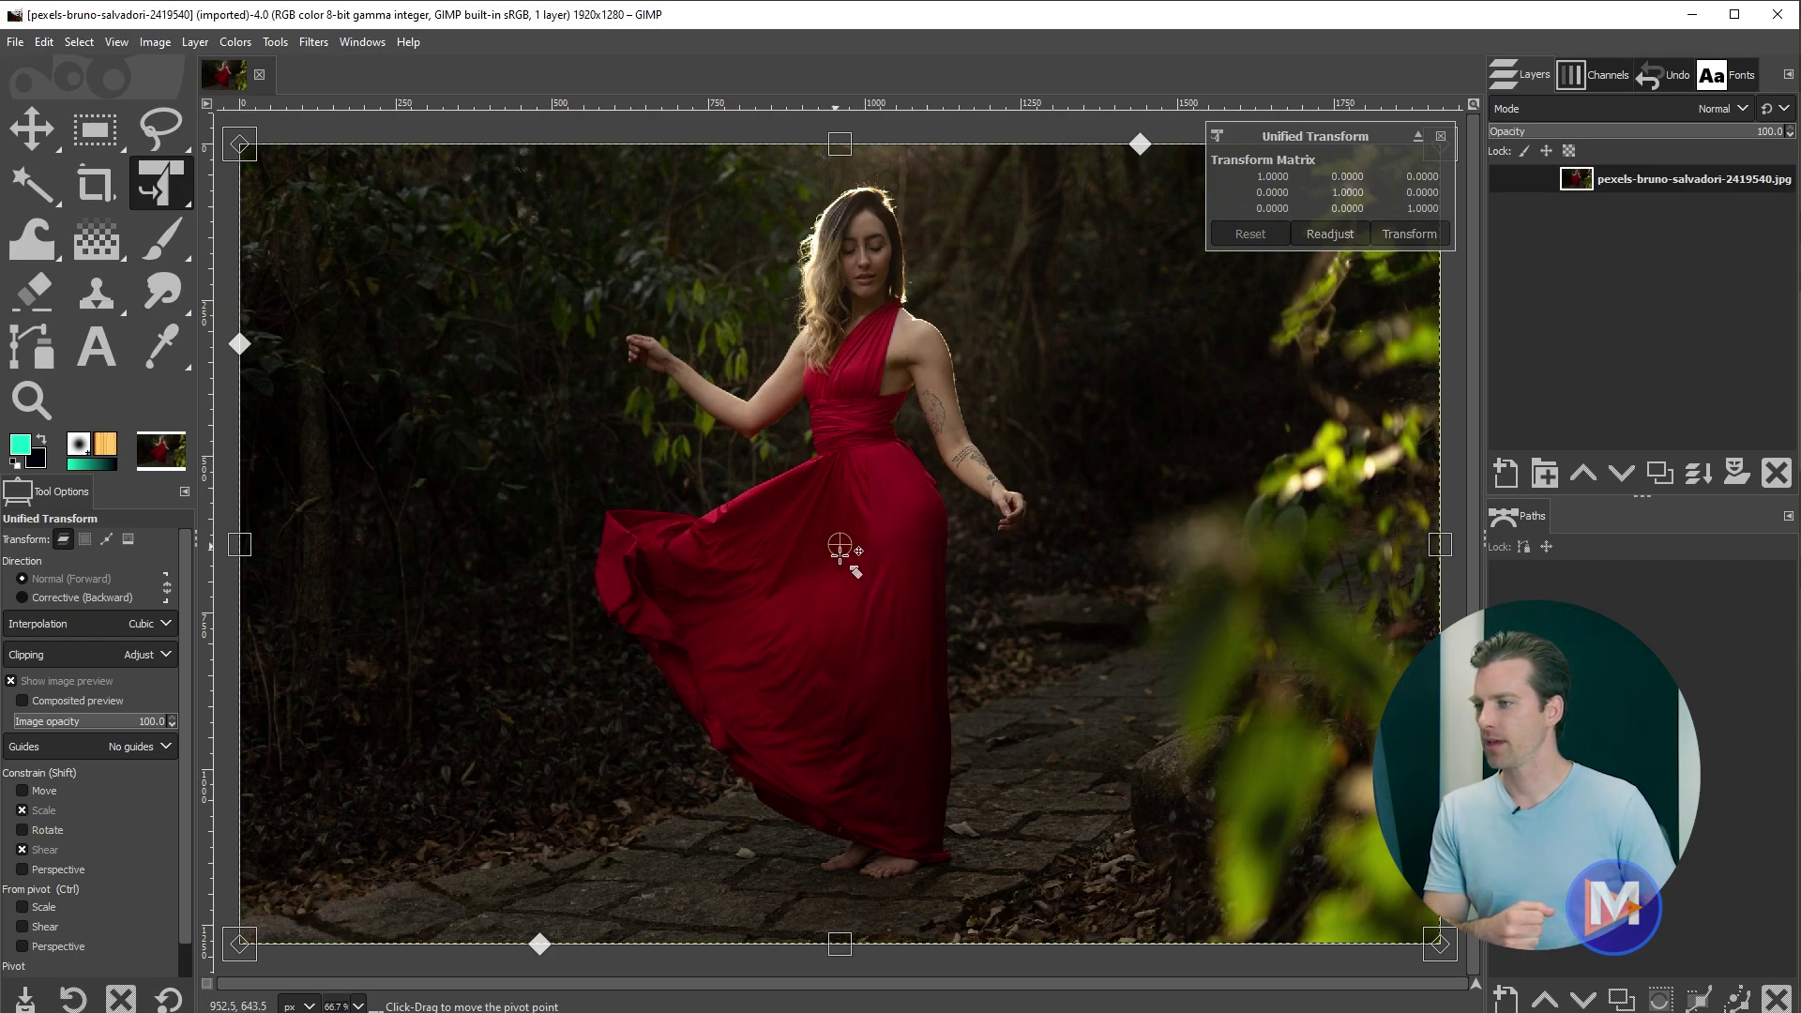
{"action": "left_click_drag", "start_coordinate": [841, 544], "coordinate": [1085, 669]}
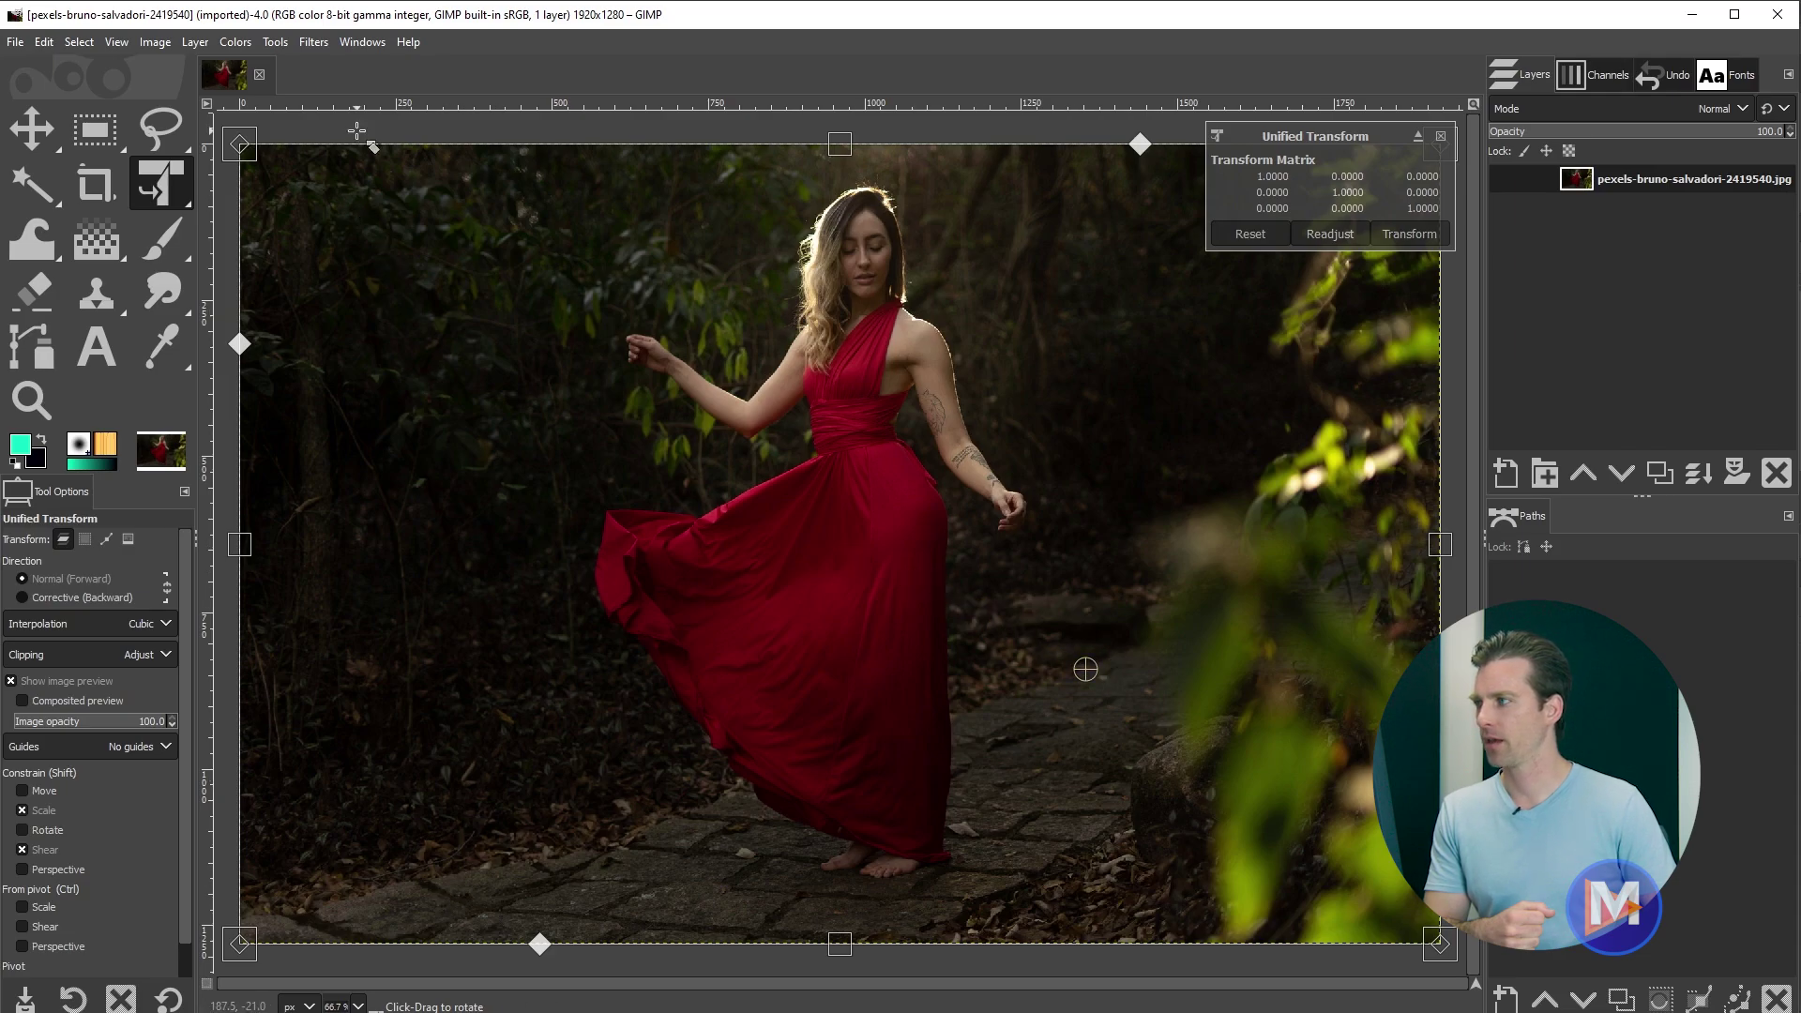
{"action": "left_click_drag", "start_coordinate": [360, 132], "coordinate": [527, 419]}
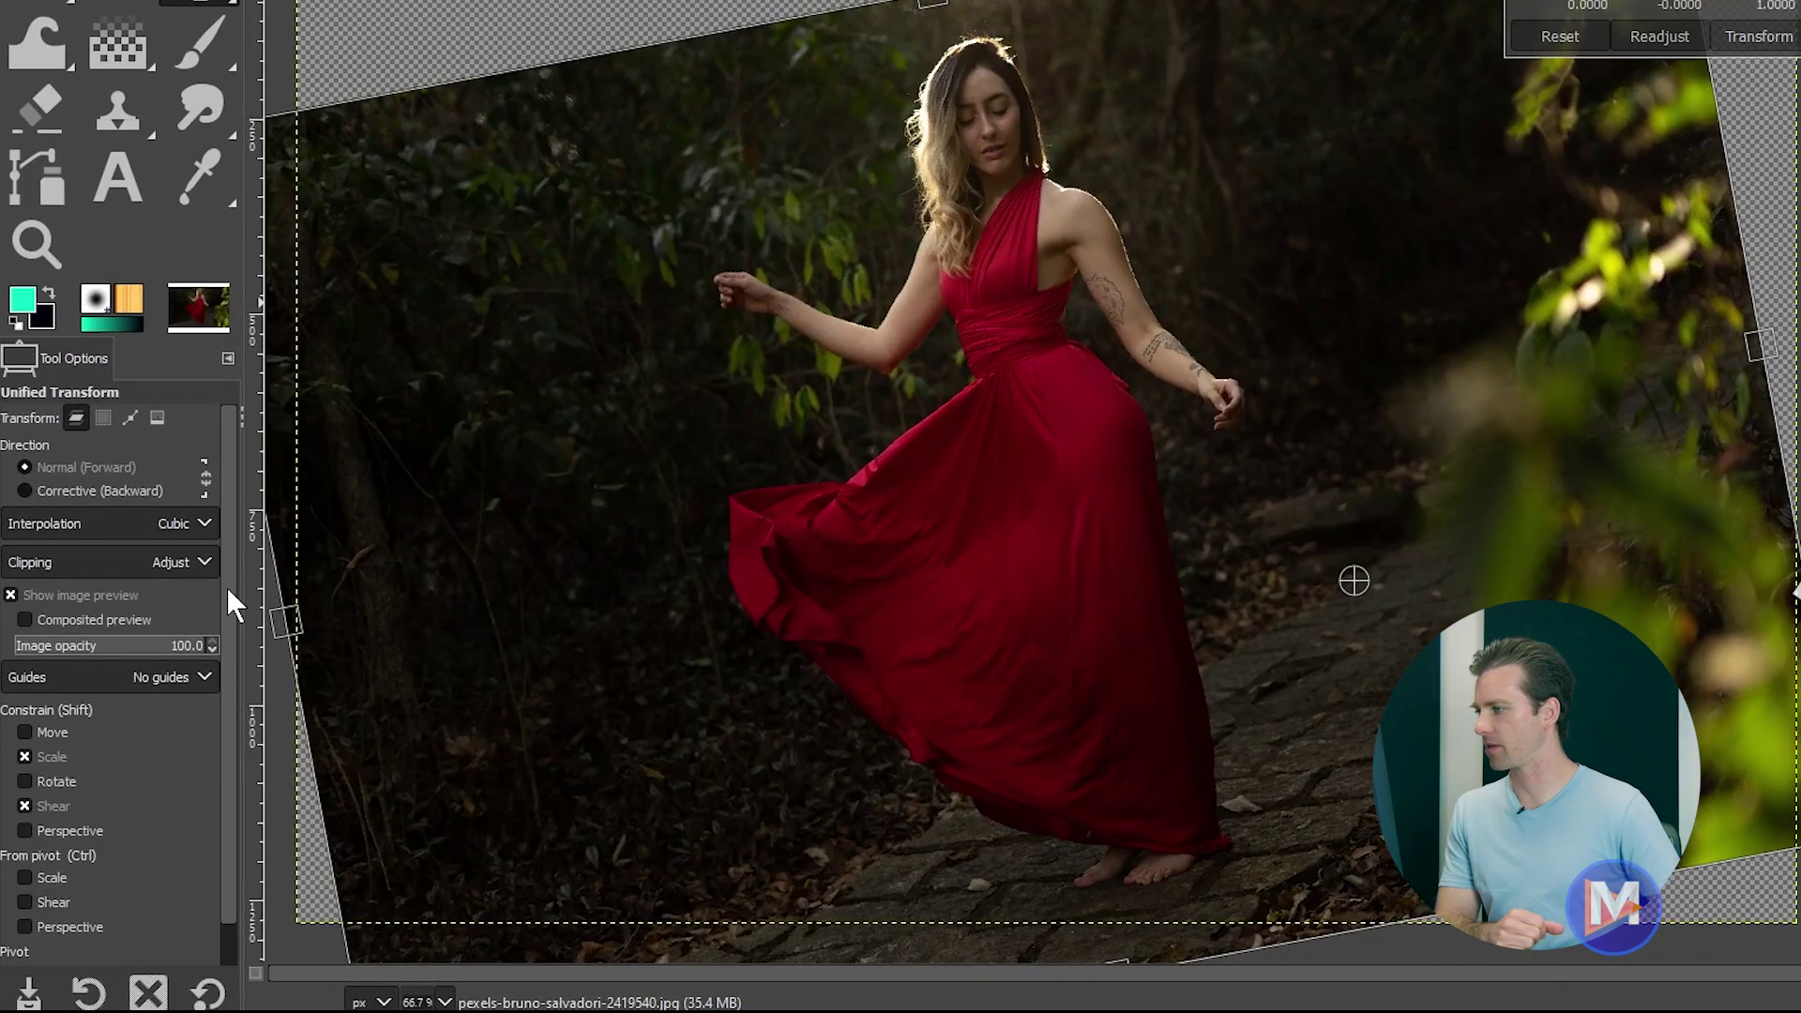
- Review the remaining Unified Transform options and the available interpolation methods, keeping Cubic
{"action": "left_click_drag", "start_coordinate": [227, 588], "coordinate": [237, 638]}
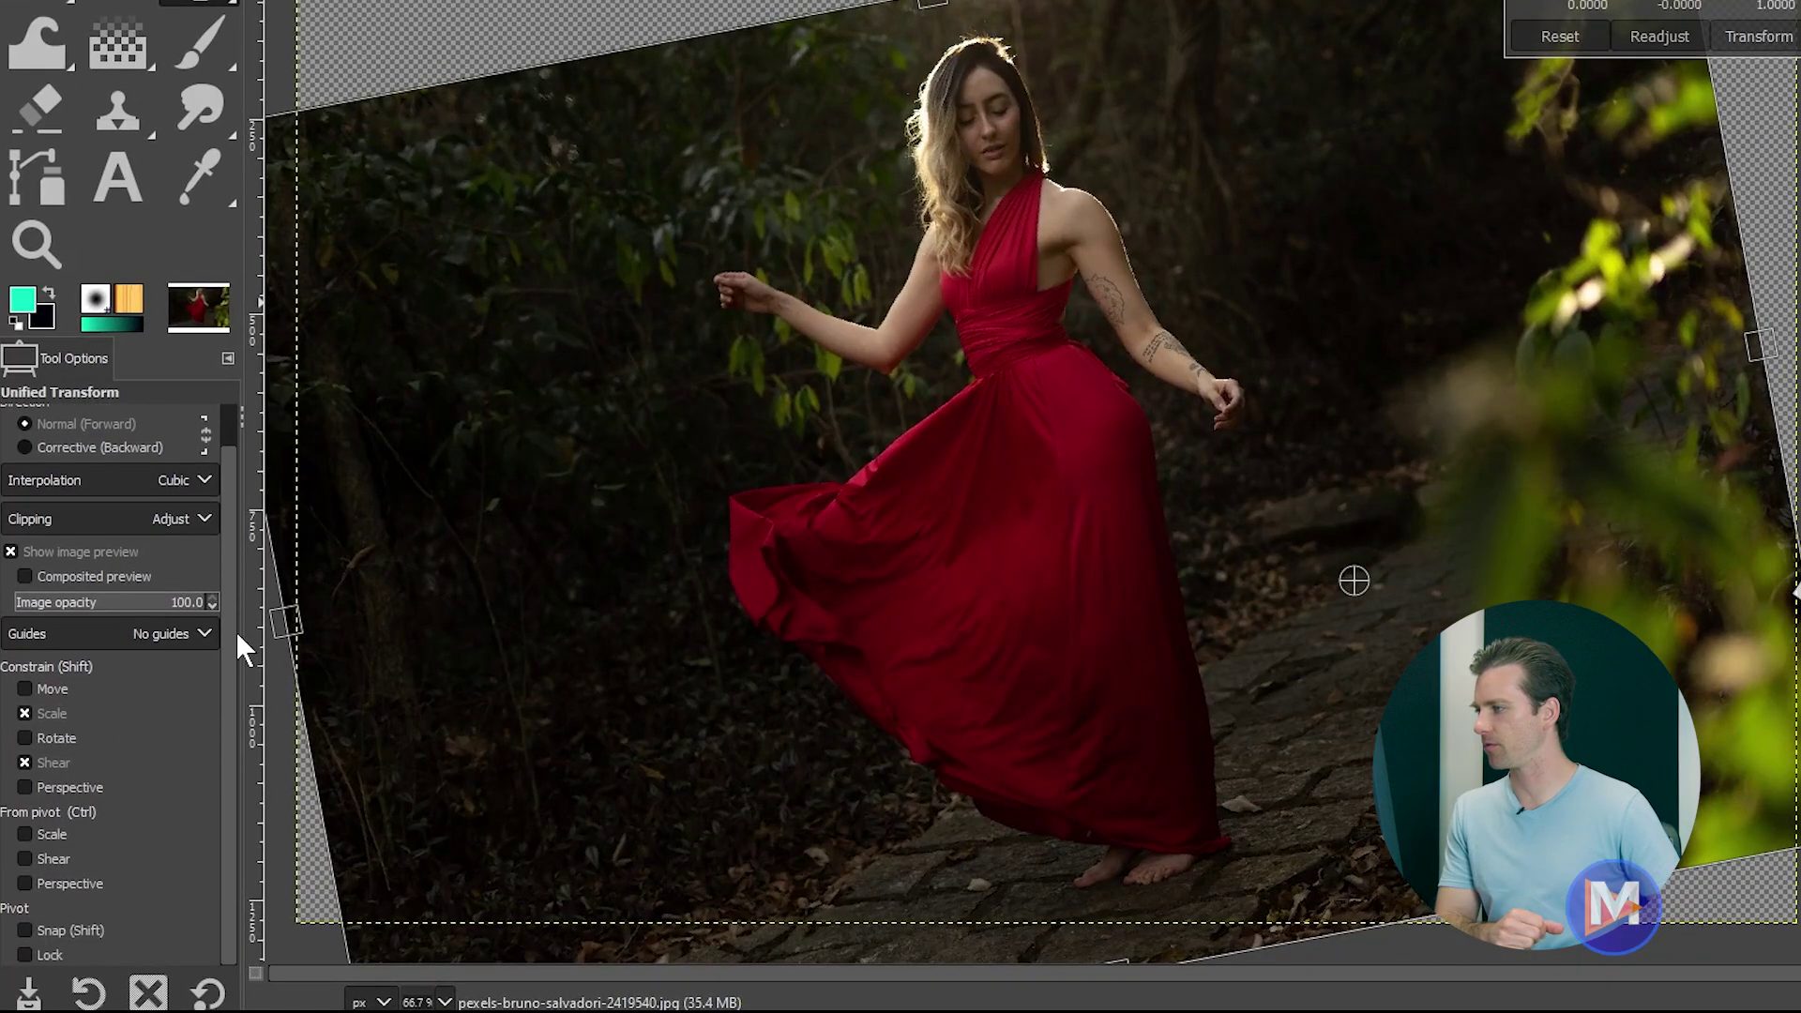
{"action": "left_click", "coordinate": [175, 486]}
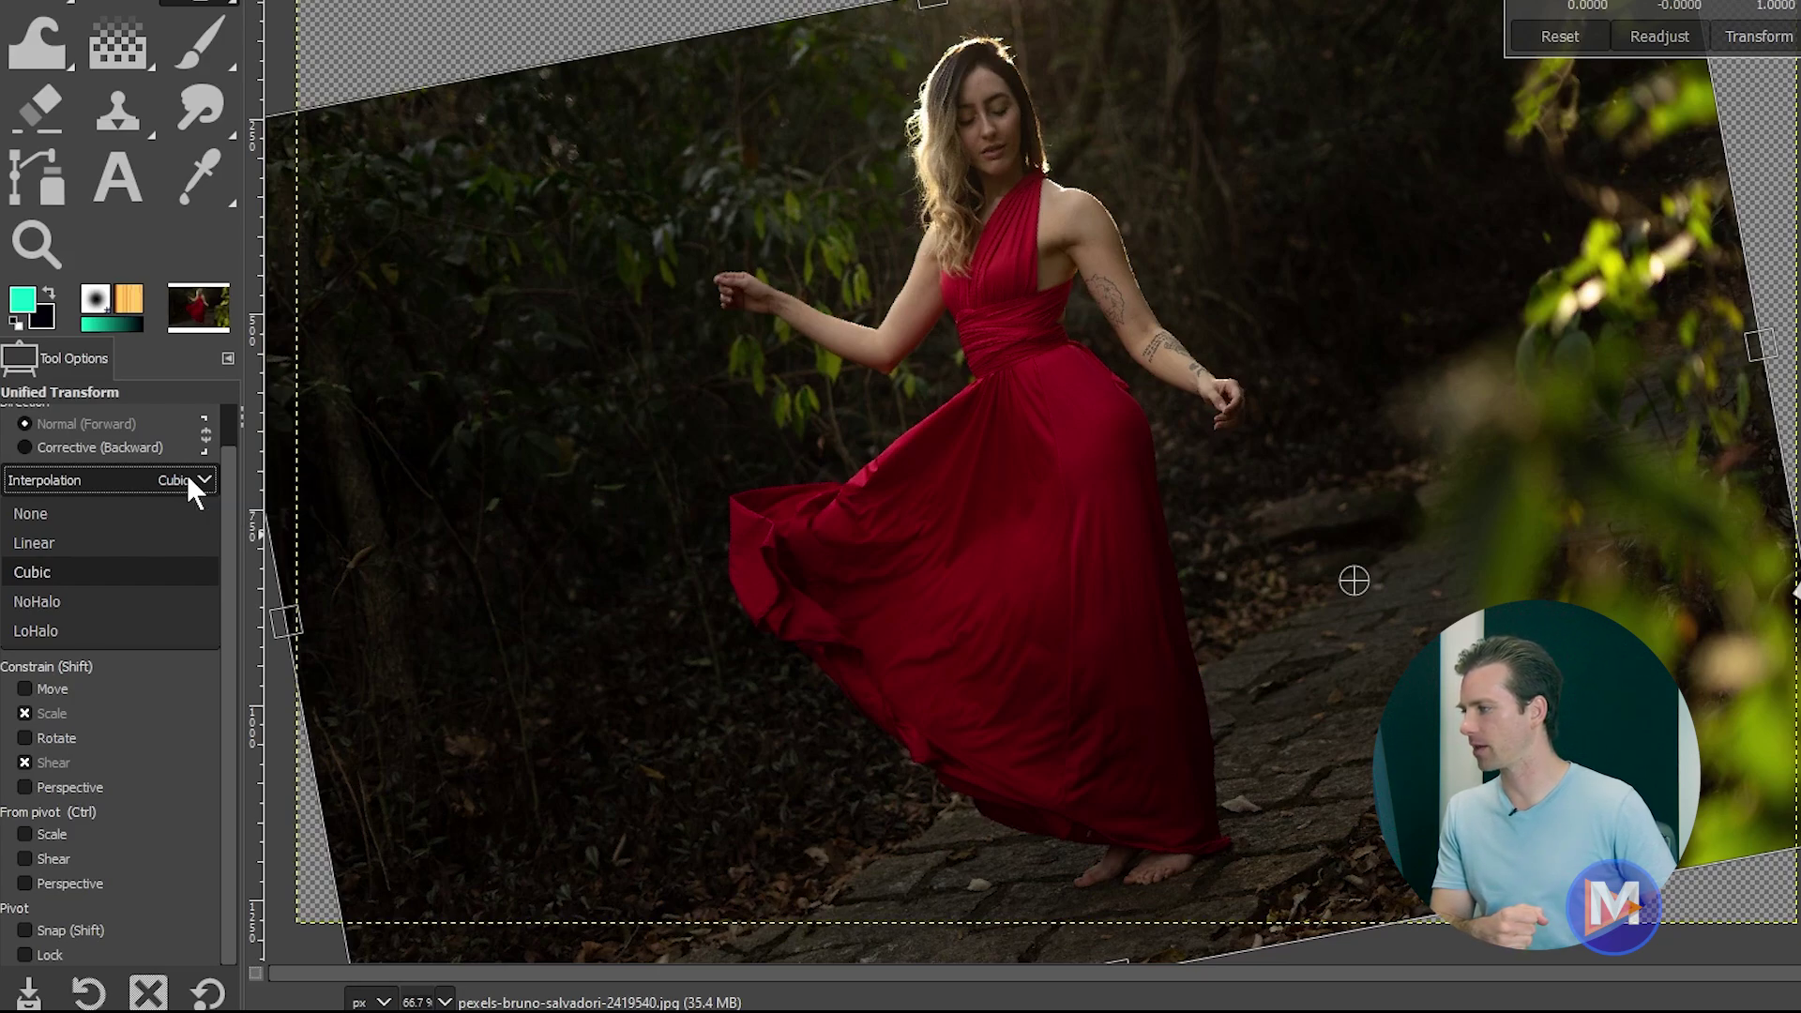
{"action": "left_click", "coordinate": [188, 476]}
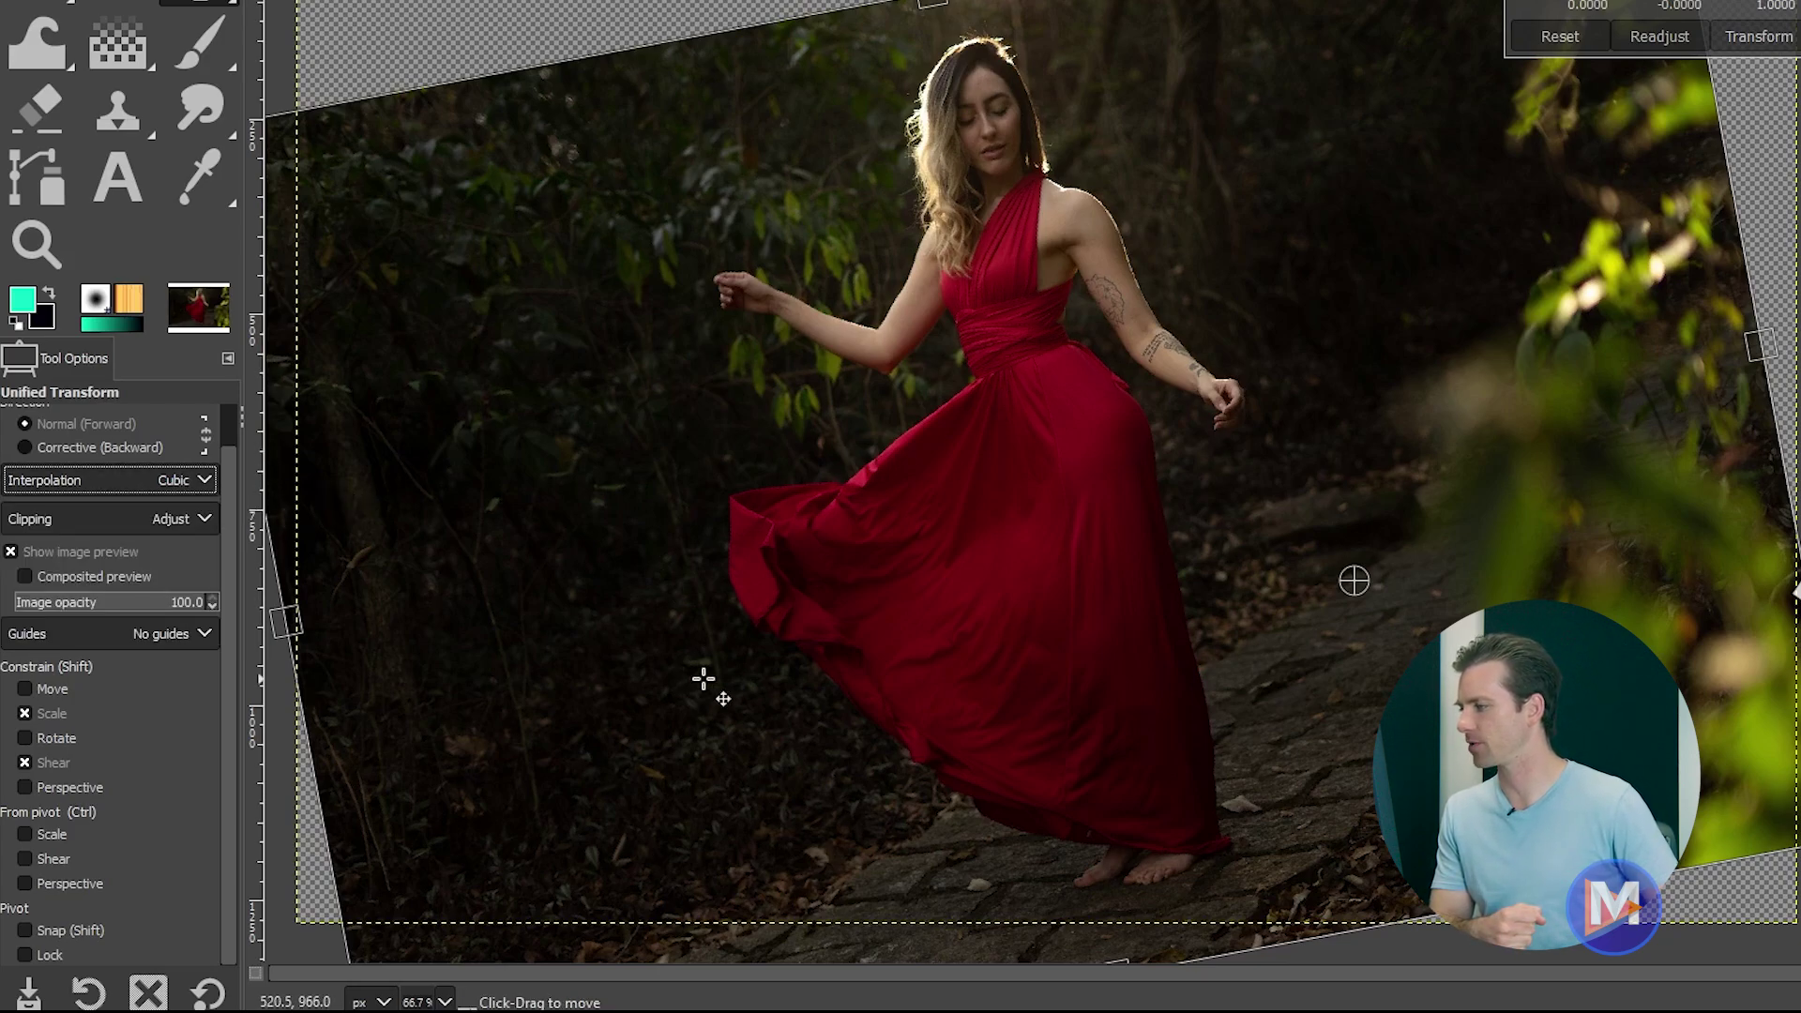
- Try the Center lines guides on the transform preview and set the guides to Rule of fifths
{"action": "left_click", "coordinate": [145, 633]}
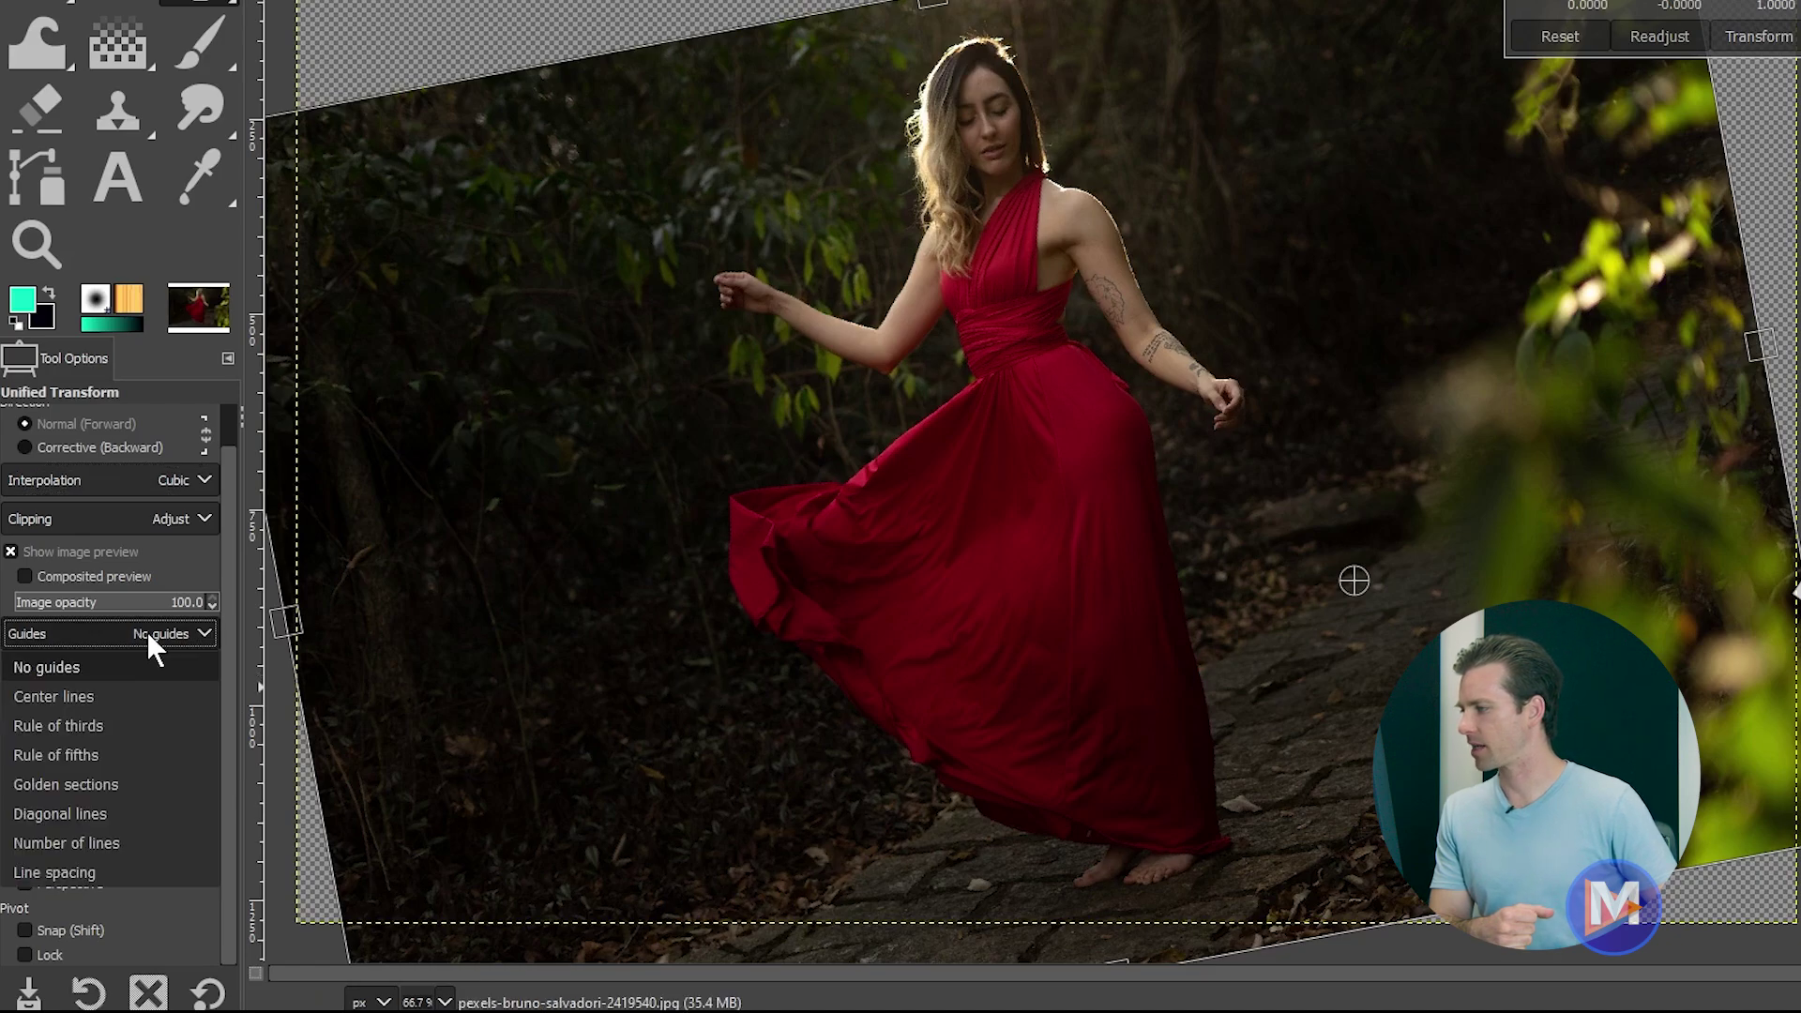
{"action": "left_click", "coordinate": [161, 695]}
{"action": "left_click", "coordinate": [105, 636]}
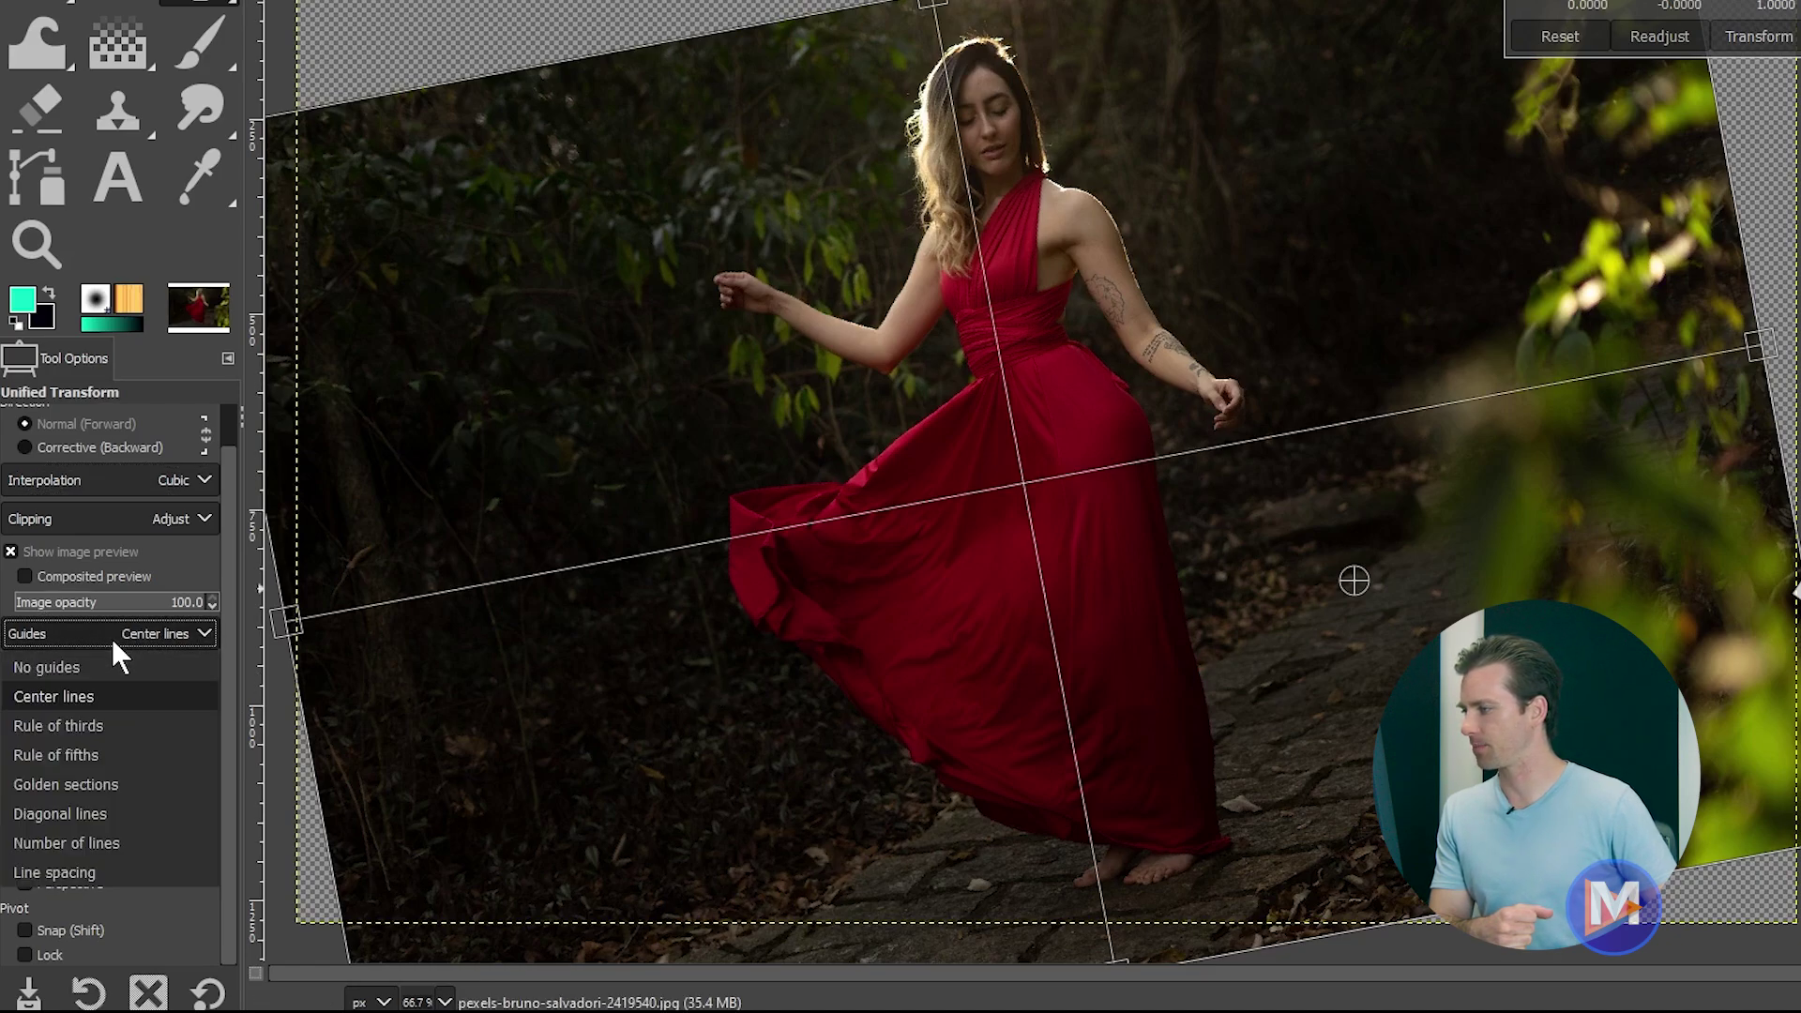
{"action": "left_click", "coordinate": [127, 755]}
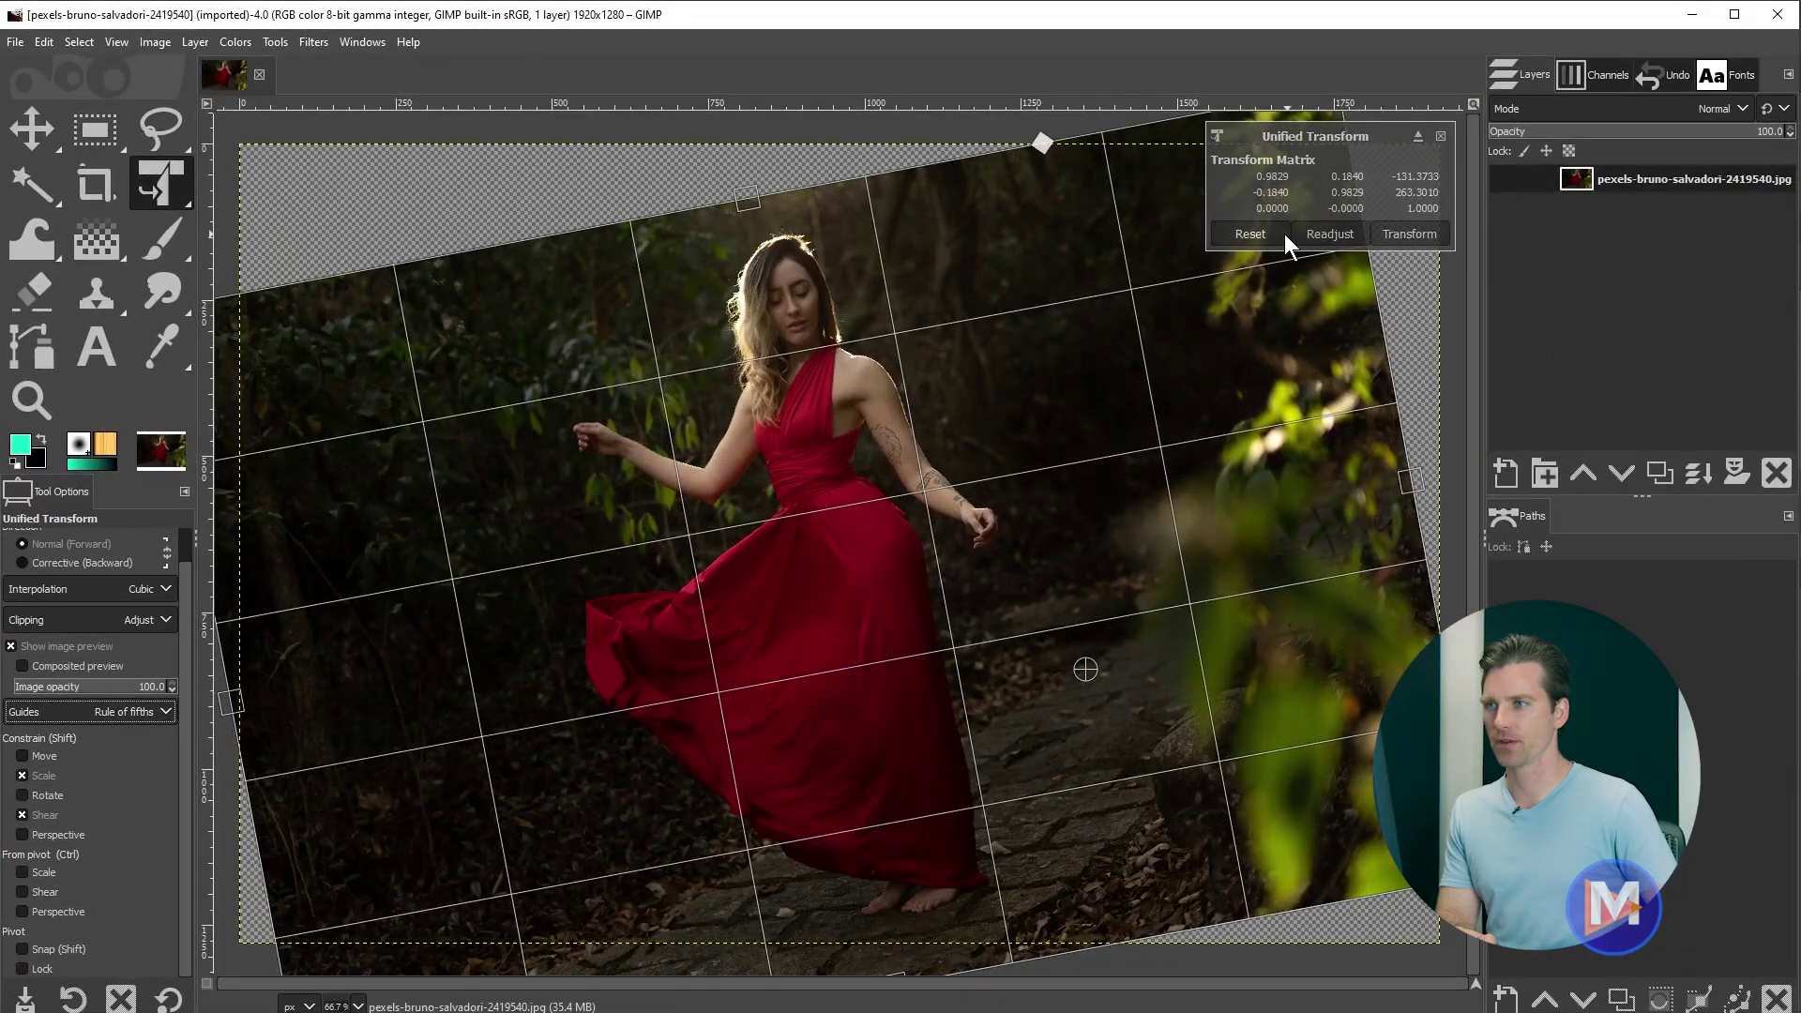
- Reset the transform, try squashing the photo to about 92% height from its top-left corner, and close the transform without keeping it
{"action": "left_click", "coordinate": [1262, 235]}
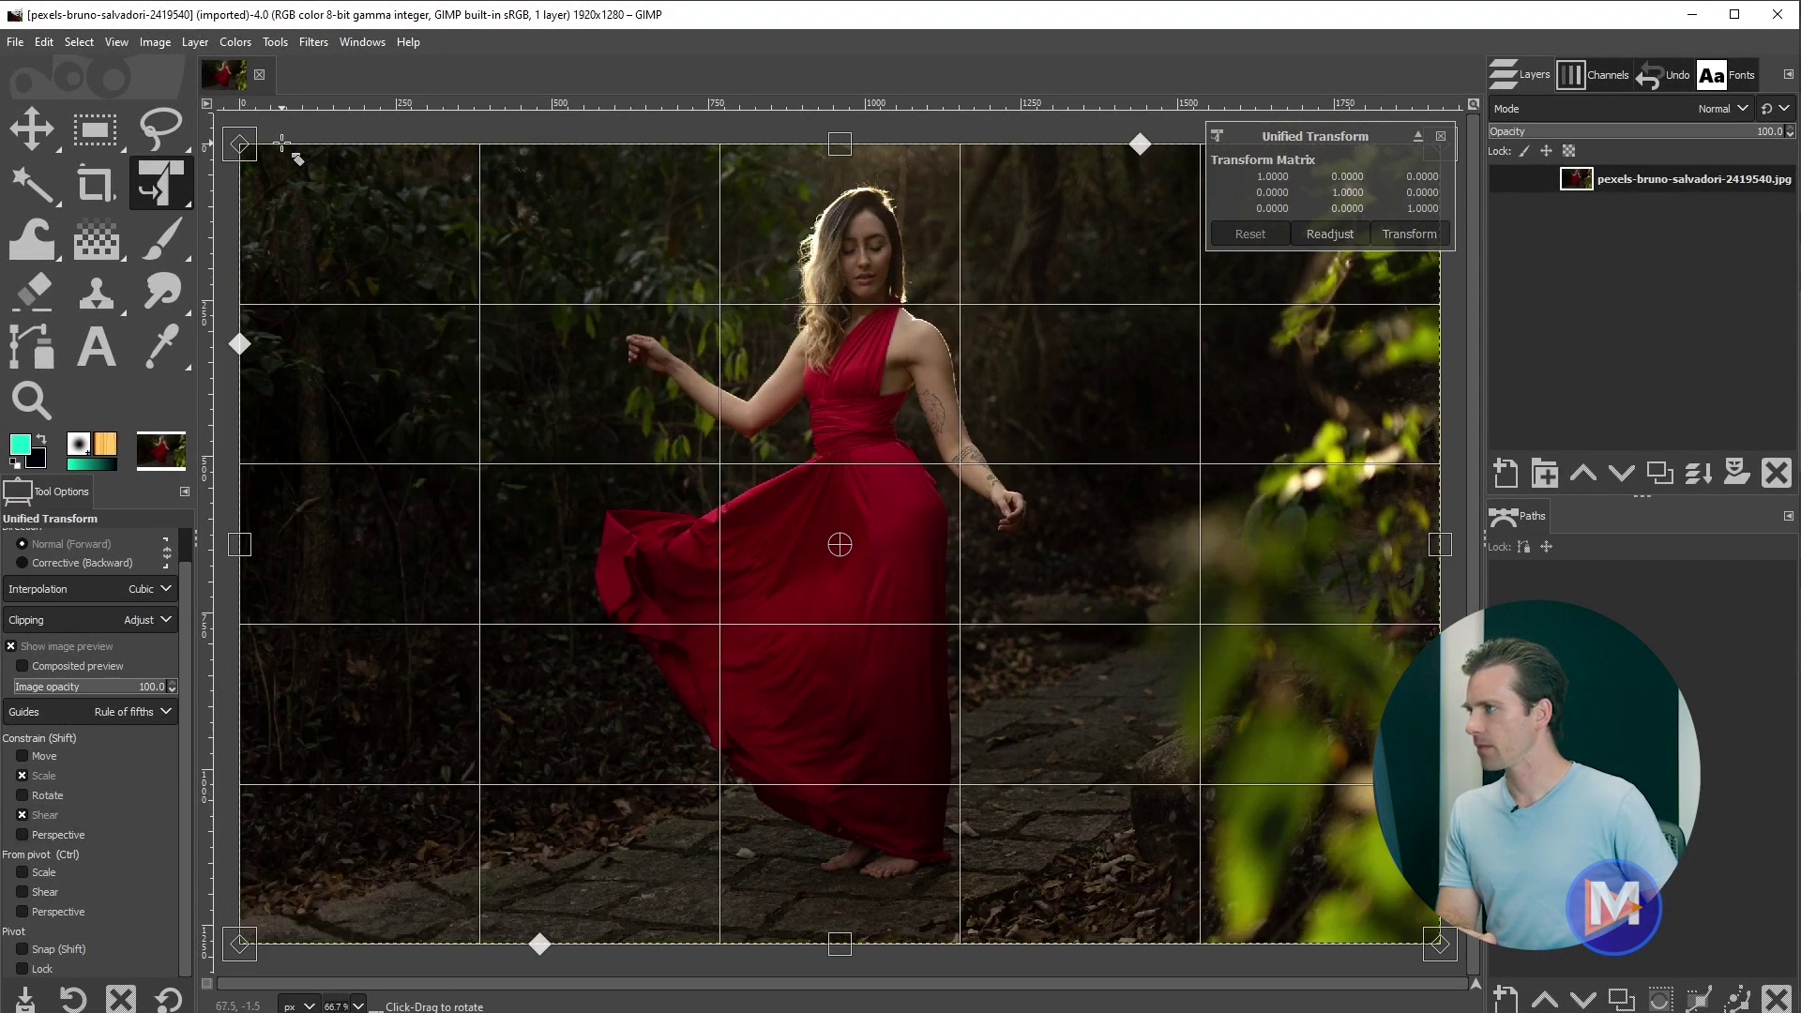
{"action": "left_click_drag", "start_coordinate": [240, 140], "coordinate": [234, 191]}
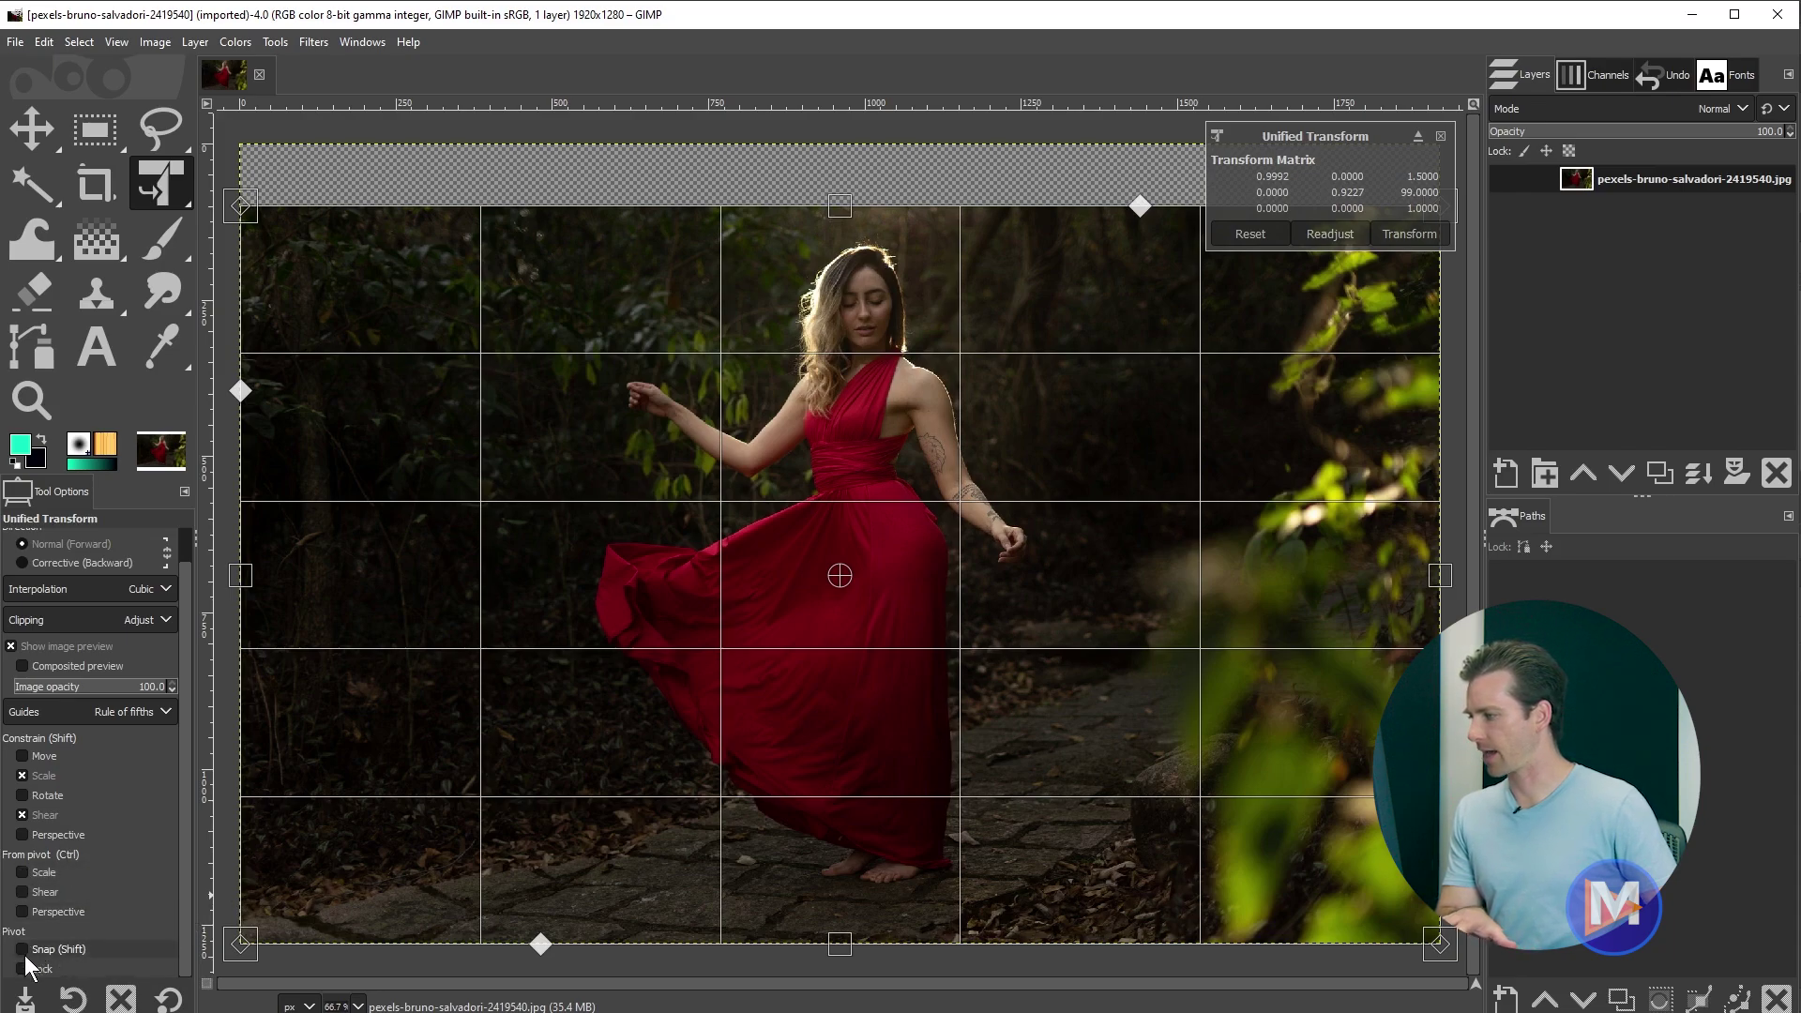
{"action": "key", "text": "shift"}
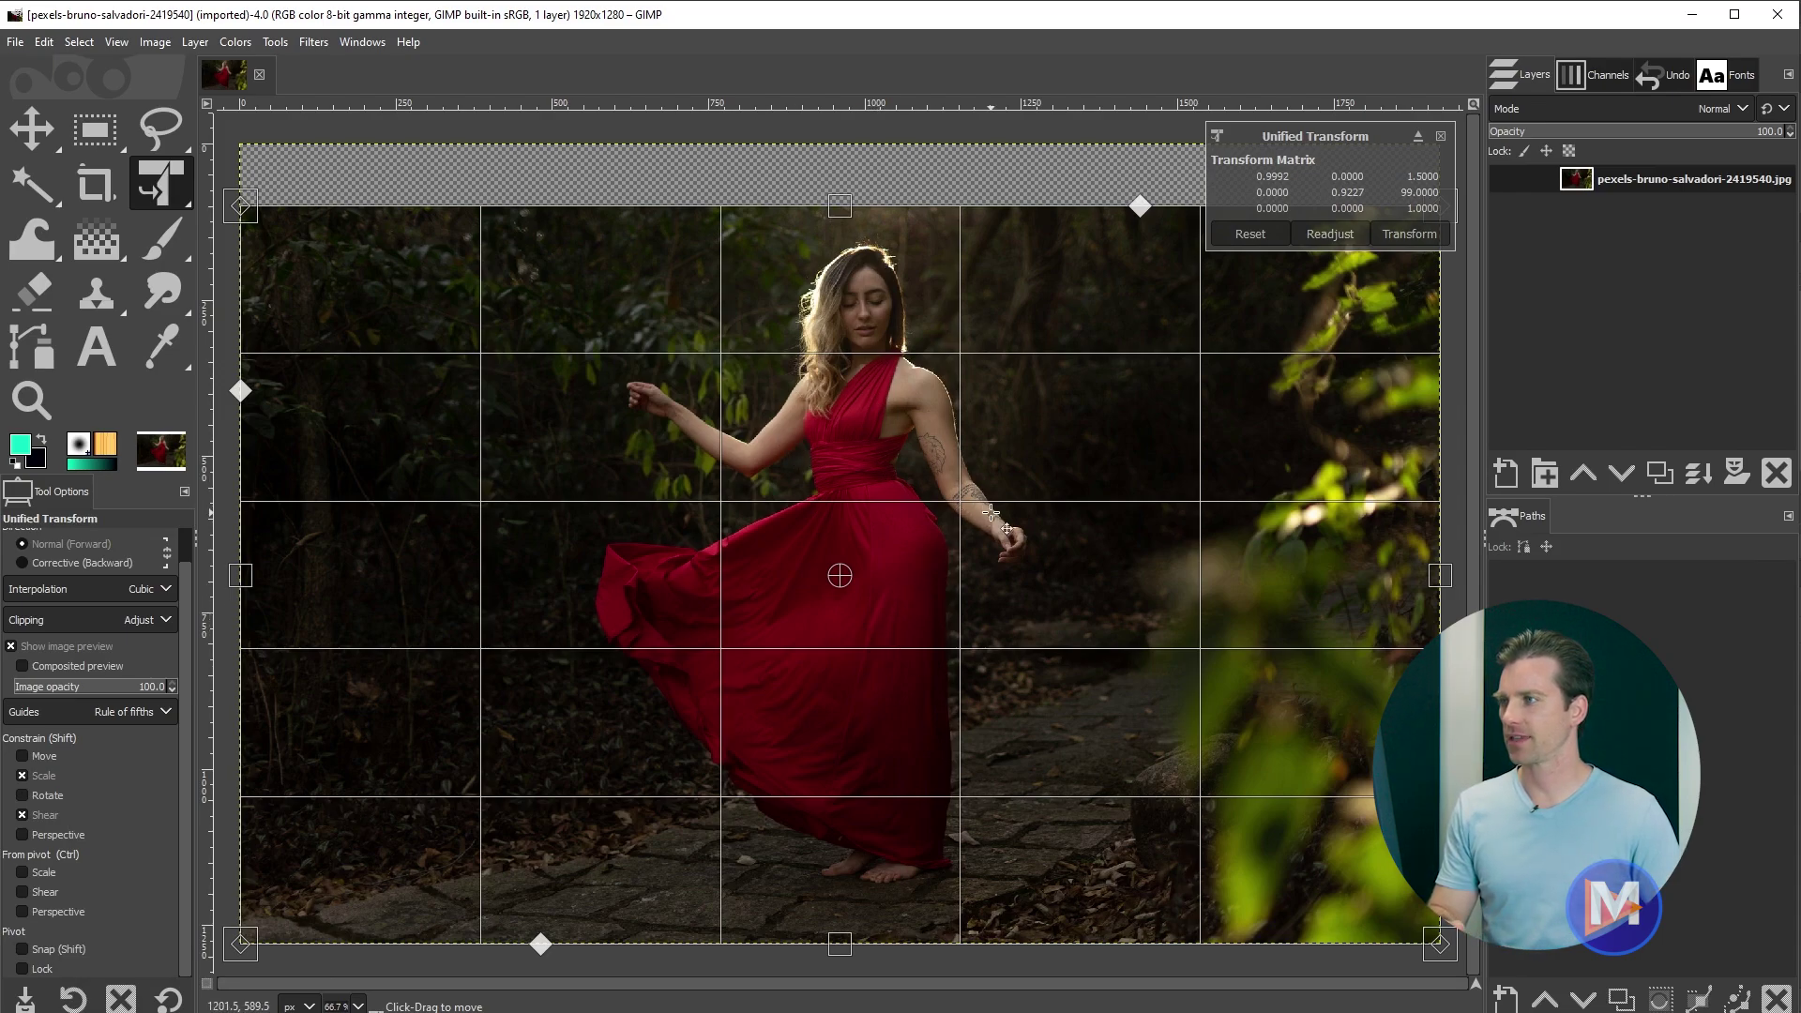
{"action": "key", "text": "Return"}
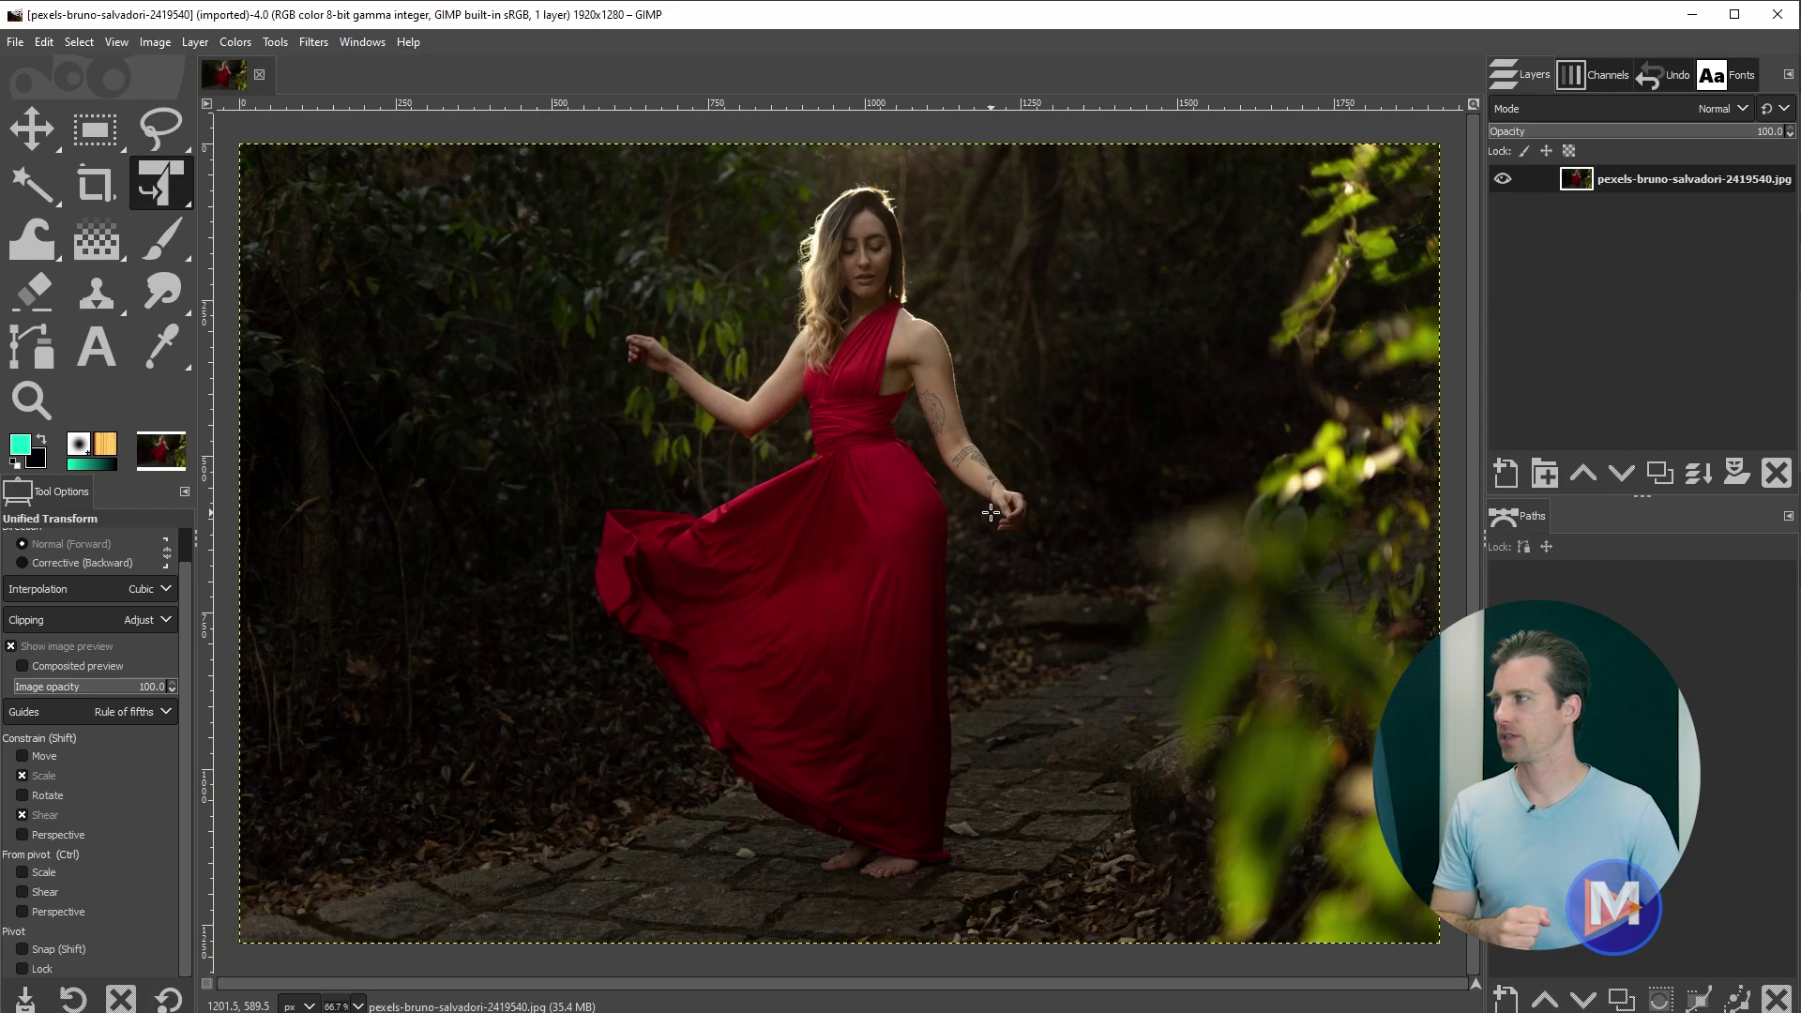